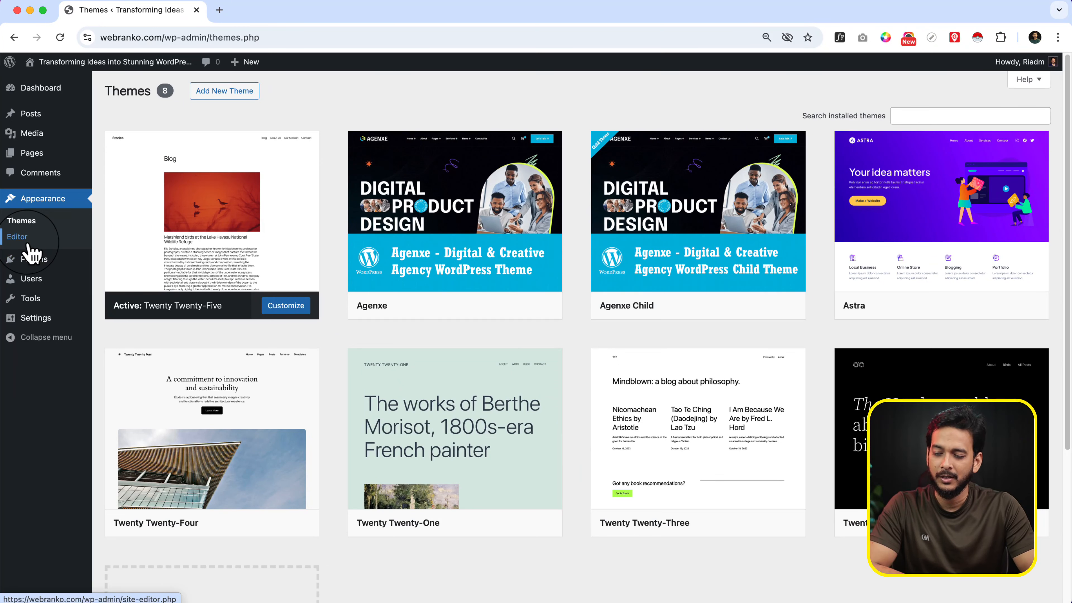
# Open the site editor, view the Blog Home template on the editing canvas, and return to the Design overview
pyautogui.click(25, 241)
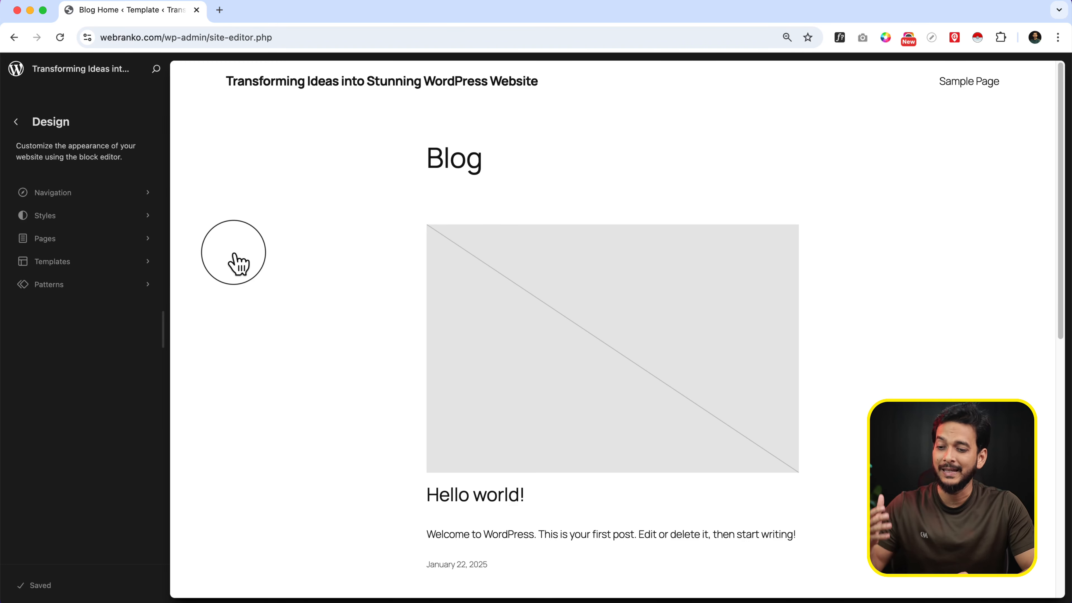
pyautogui.click(235, 256)
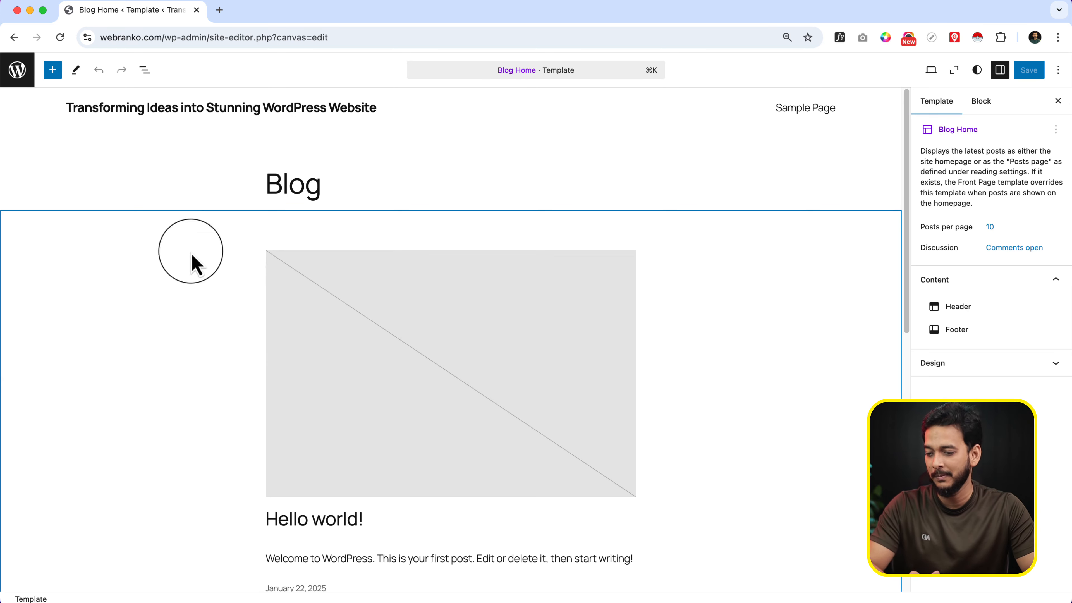
pyautogui.click(27, 74)
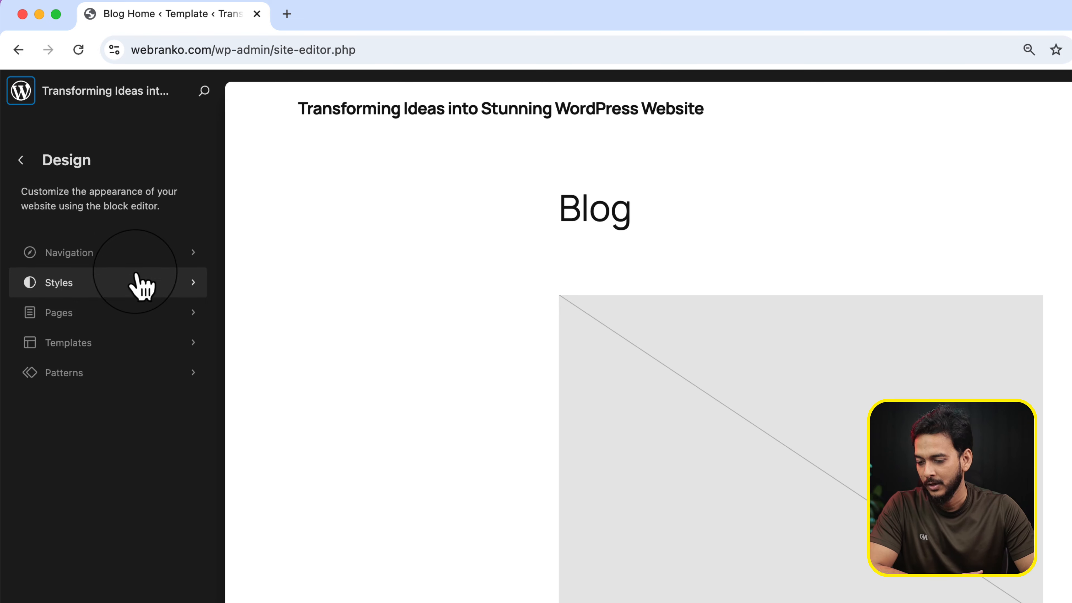
# Look at the actions available for the site's Navigation menu and return to the Design overview
pyautogui.click(137, 260)
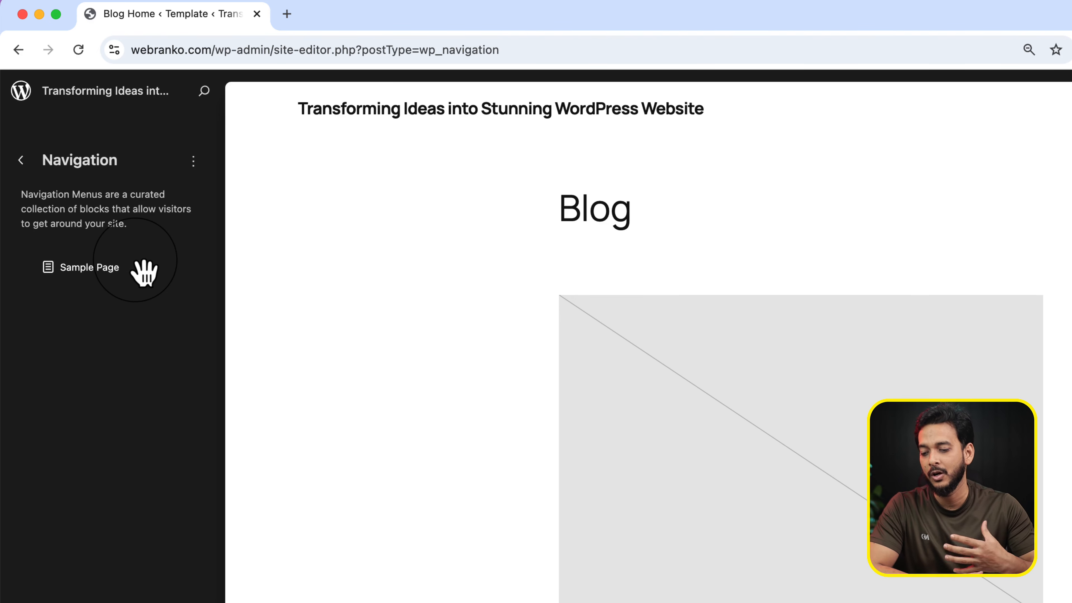
pyautogui.click(193, 161)
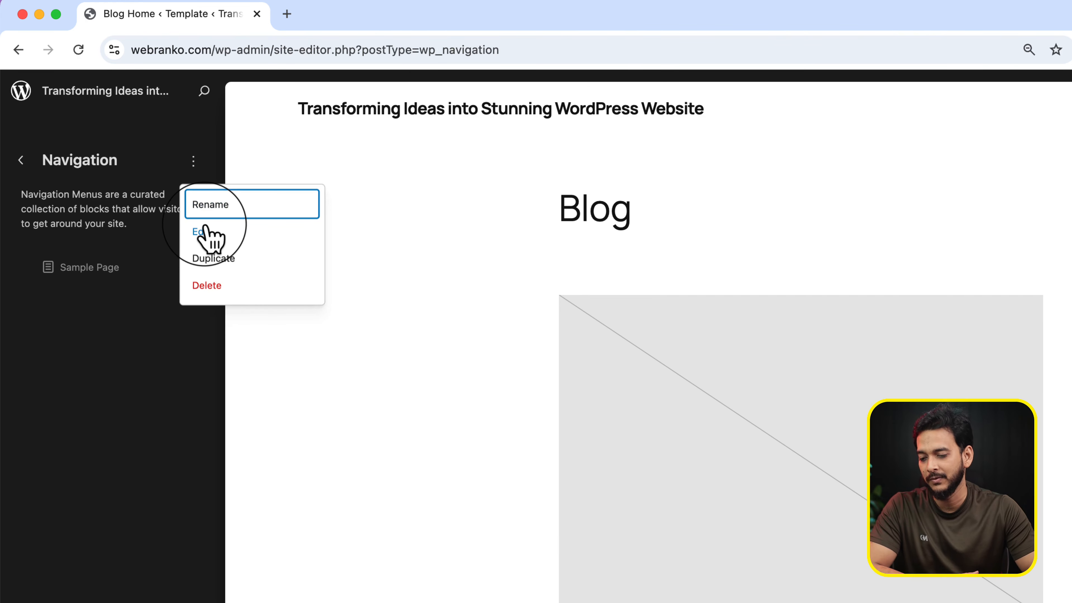
pyautogui.click(22, 161)
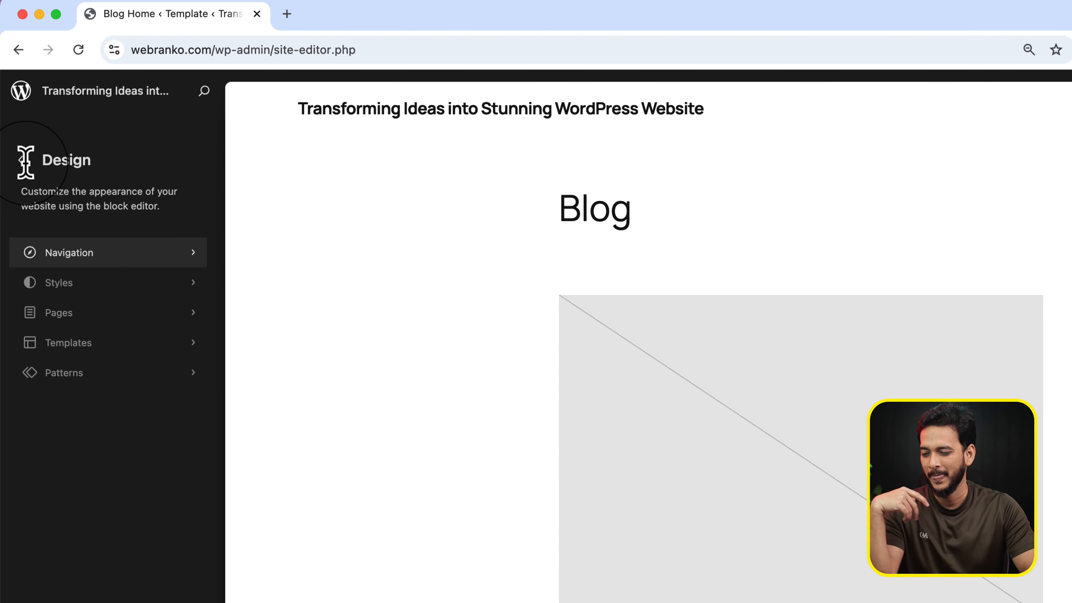
# Open the site's Styles and look through the style combinations, colour palettes and typography sets
pyautogui.click(57, 282)
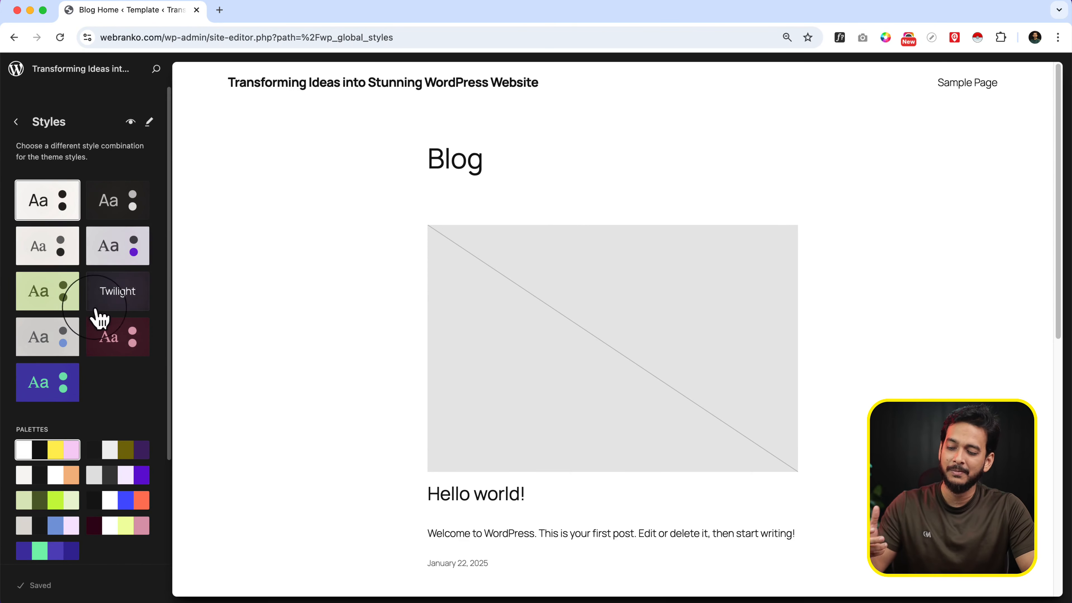
pyautogui.scroll(-3, 80, 448)
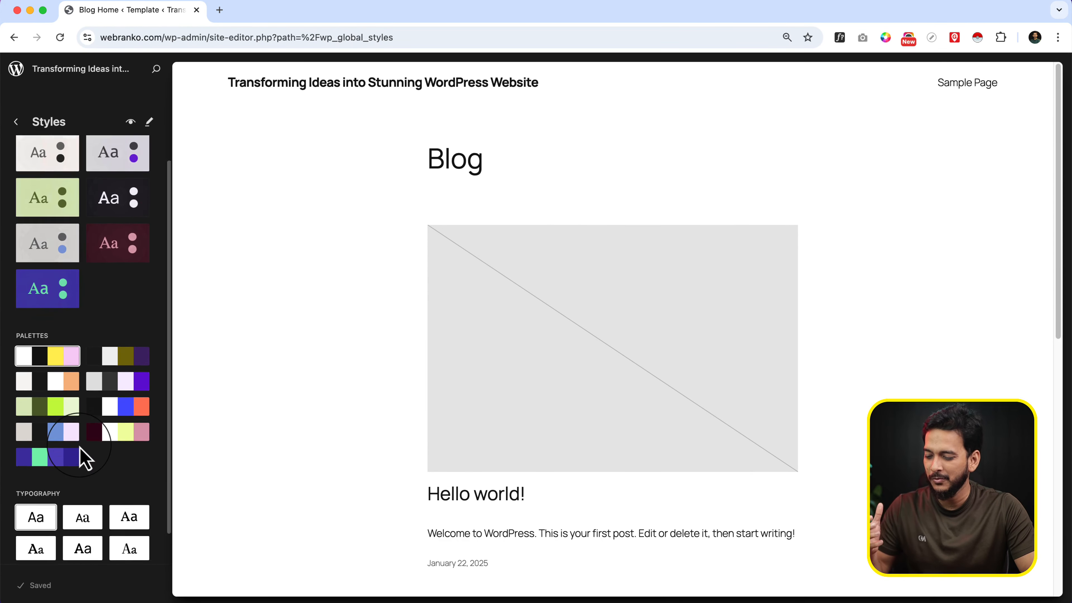
pyautogui.scroll(-1, 84, 459)
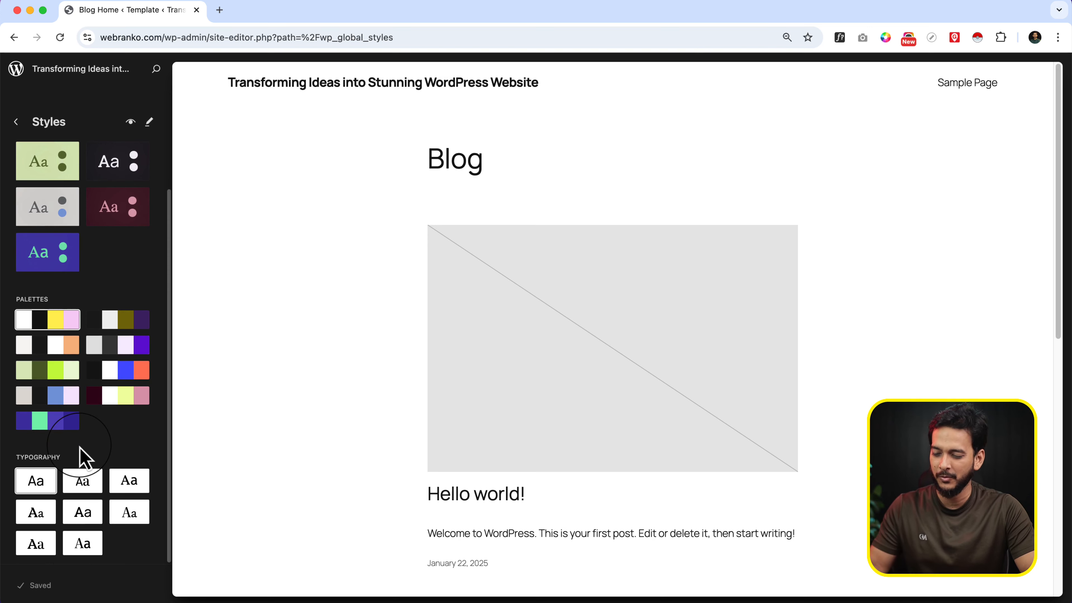
pyautogui.scroll(4, 84, 458)
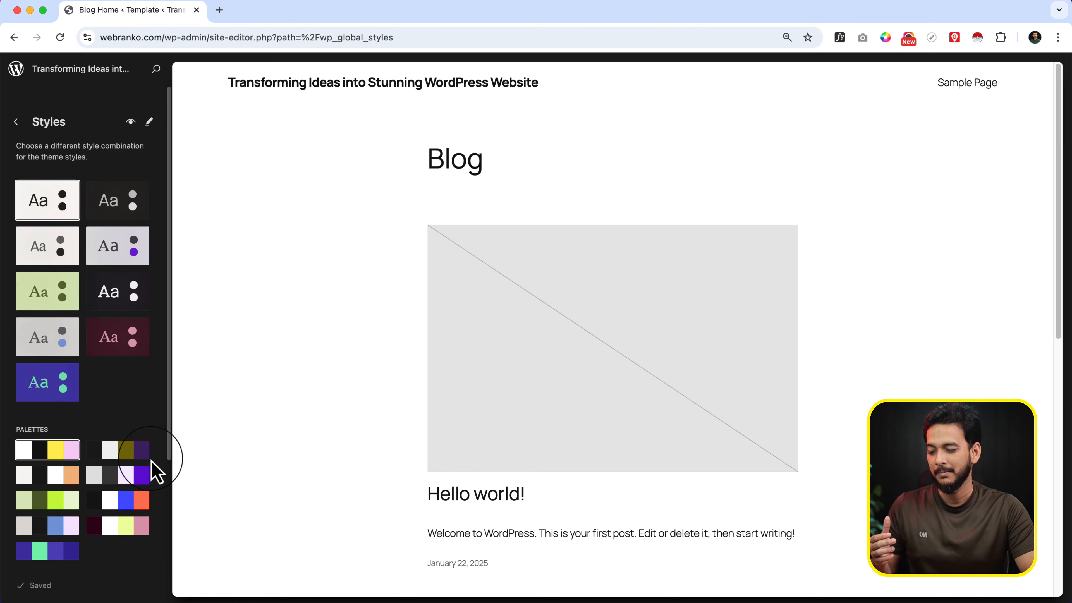
pyautogui.scroll(-2, 151, 472)
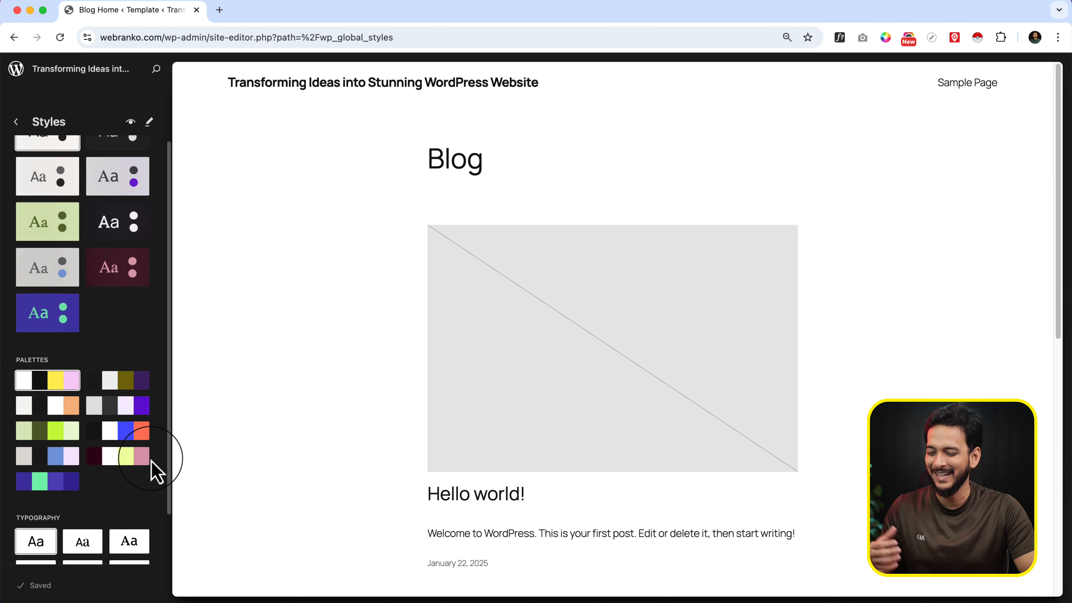
# Try the black-olive-purple, the green and the black-white-blue-orange palettes on the site, and reapply the Default style
pyautogui.click(121, 385)
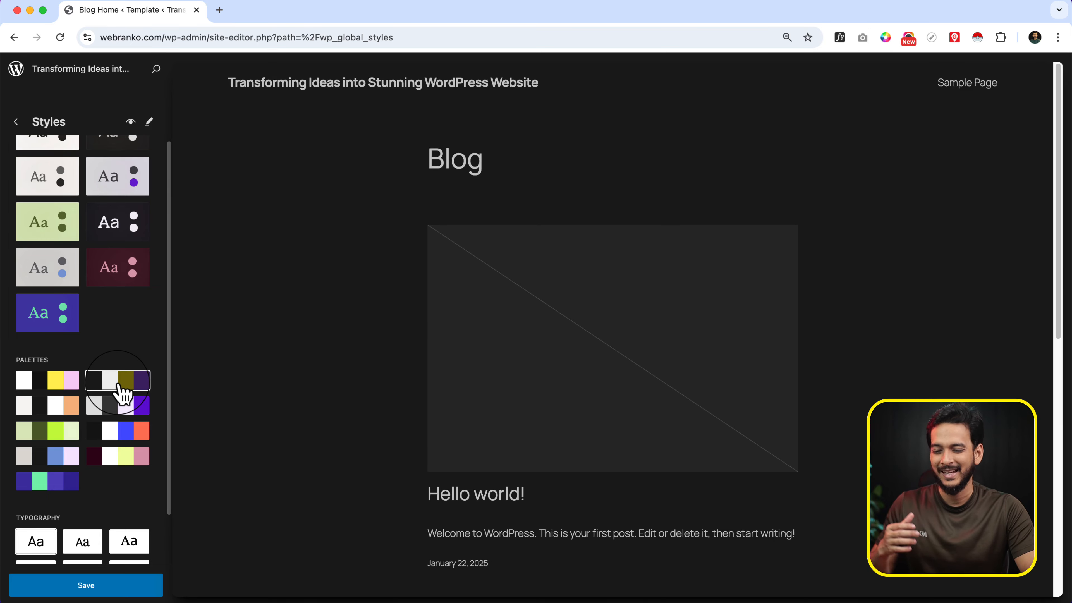
pyautogui.click(58, 435)
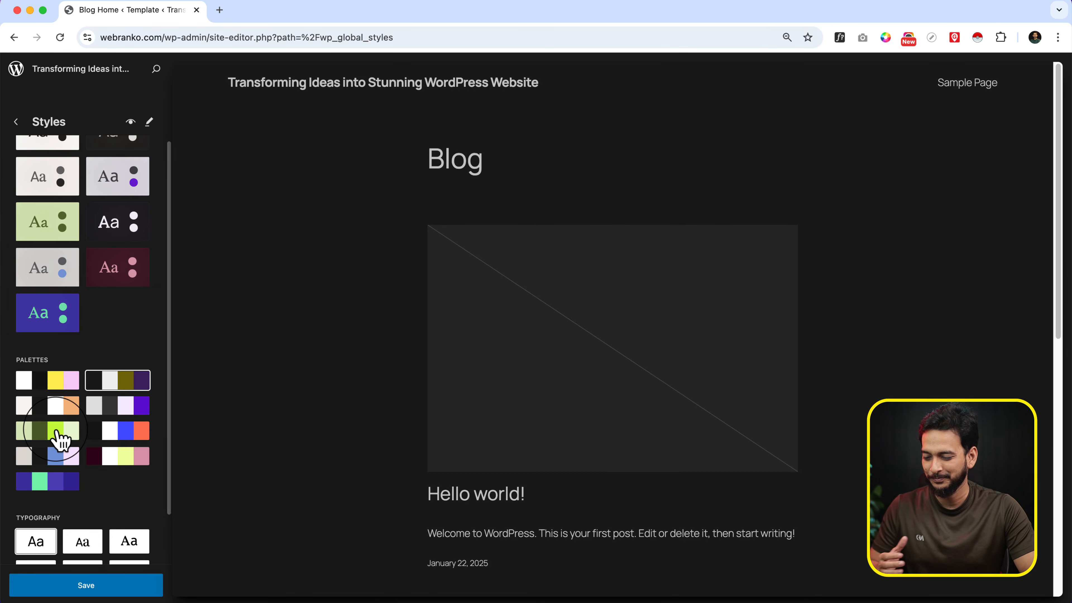
pyautogui.click(112, 435)
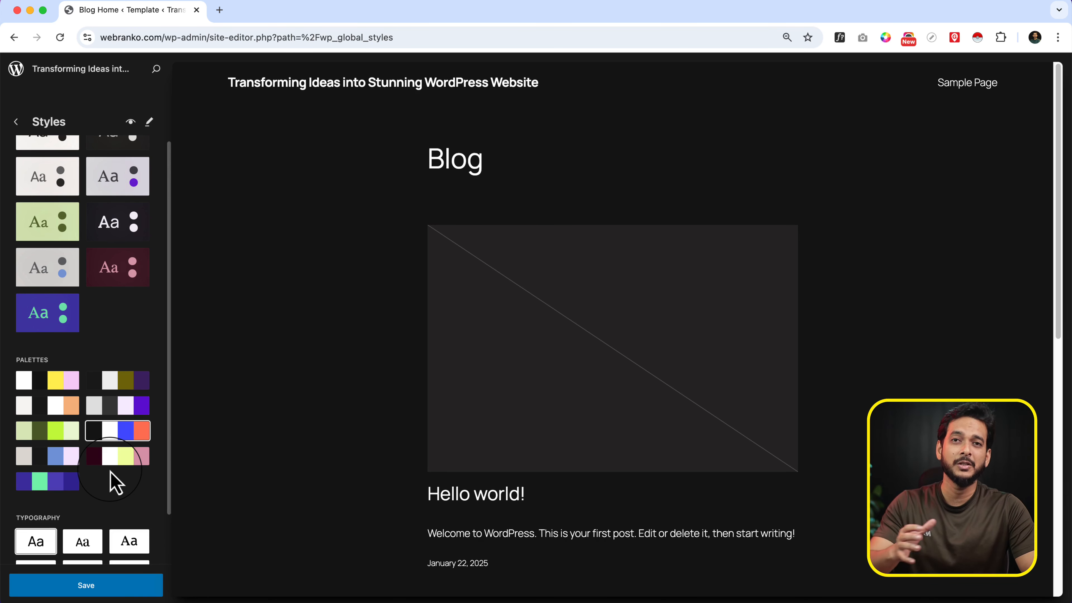
pyautogui.scroll(3, 113, 482)
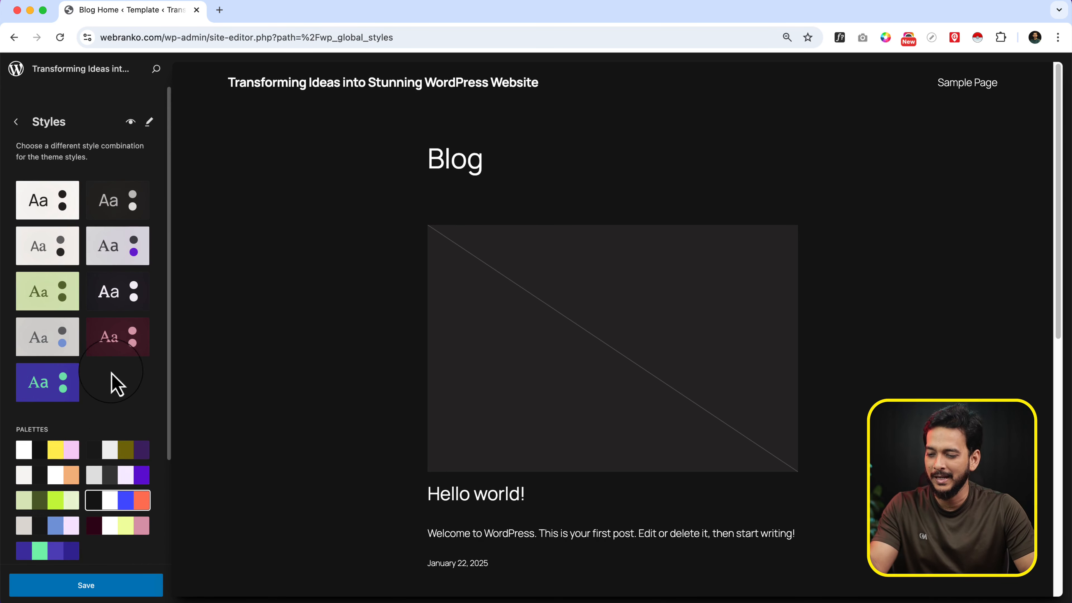
pyautogui.click(79, 209)
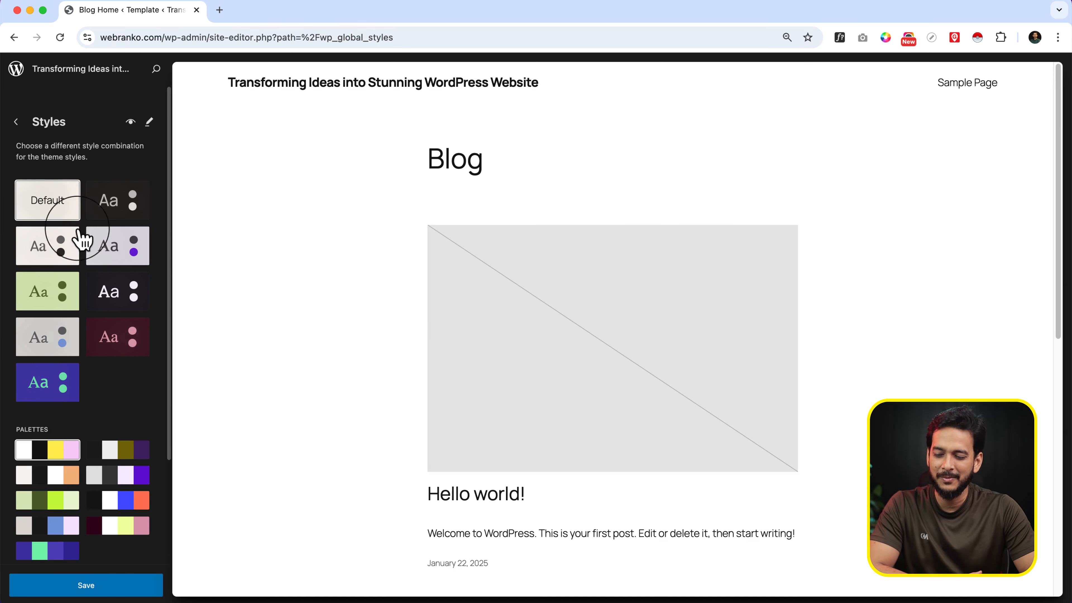
# Apply the Sunrise style to the site, view its detailed style settings, and return to the Design overview
pyautogui.click(90, 338)
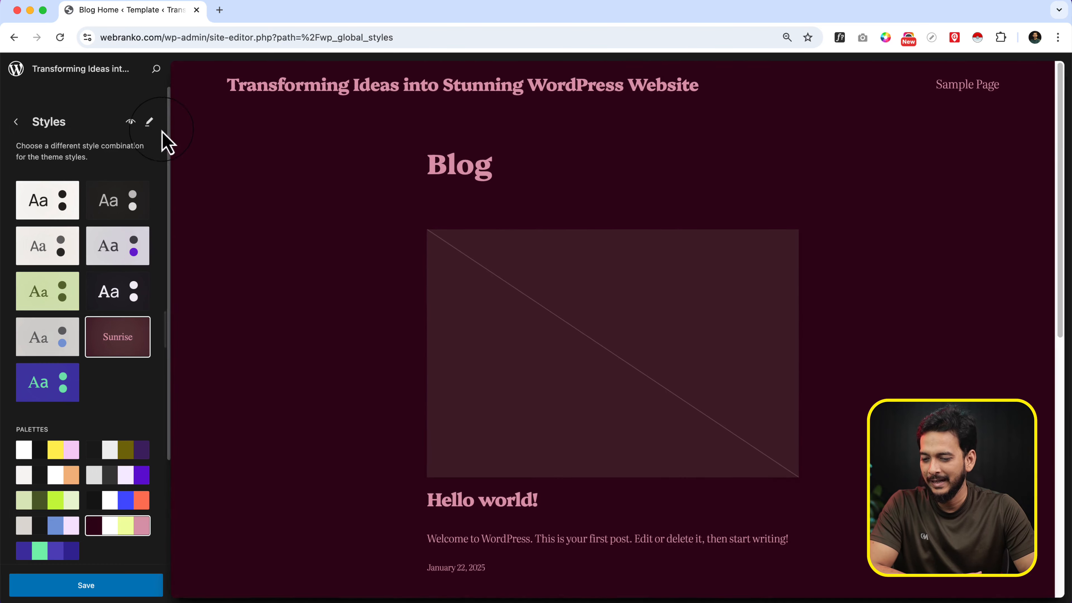
pyautogui.click(150, 123)
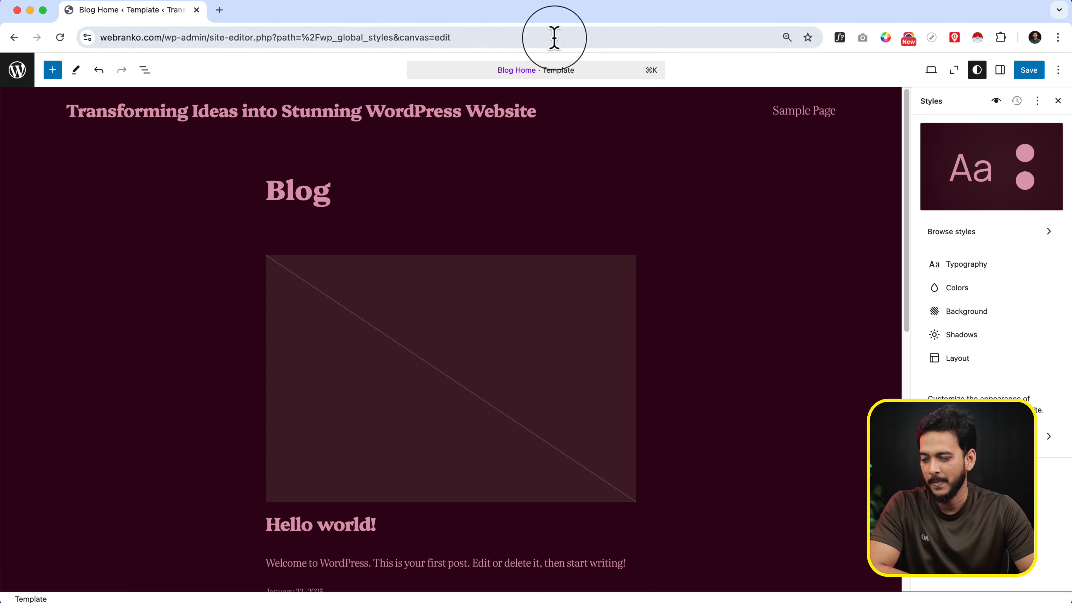
pyautogui.click(8, 74)
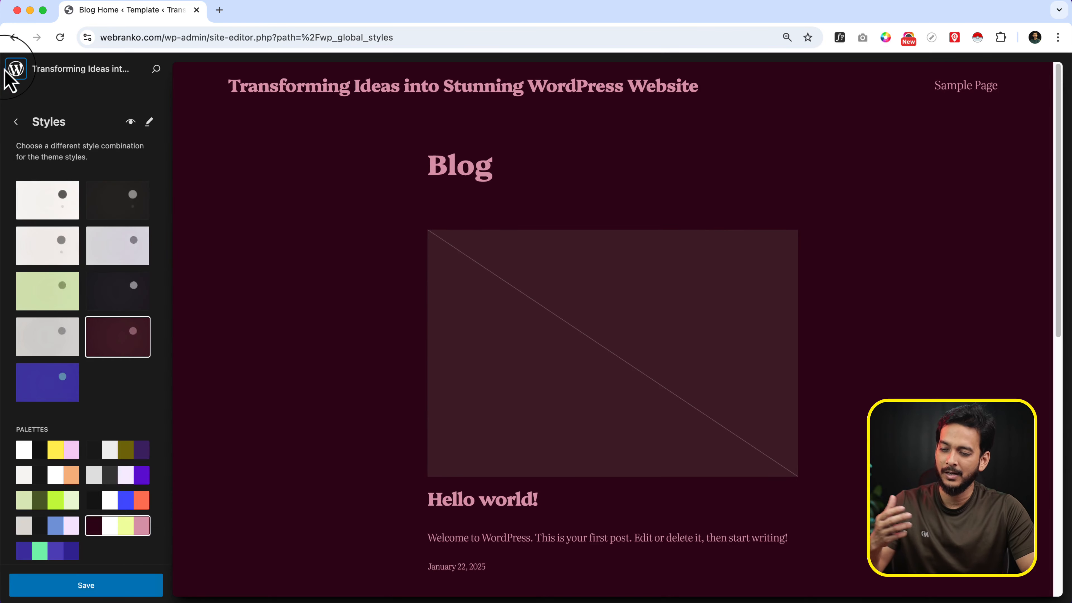
pyautogui.click(15, 123)
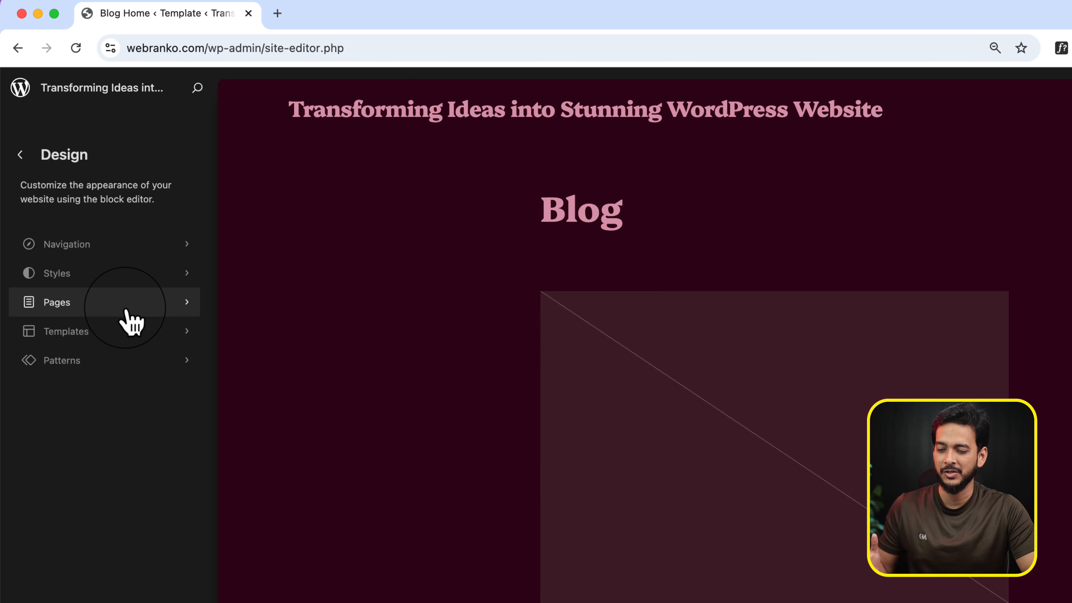
# Create a new draft page titled Home
pyautogui.click(126, 309)
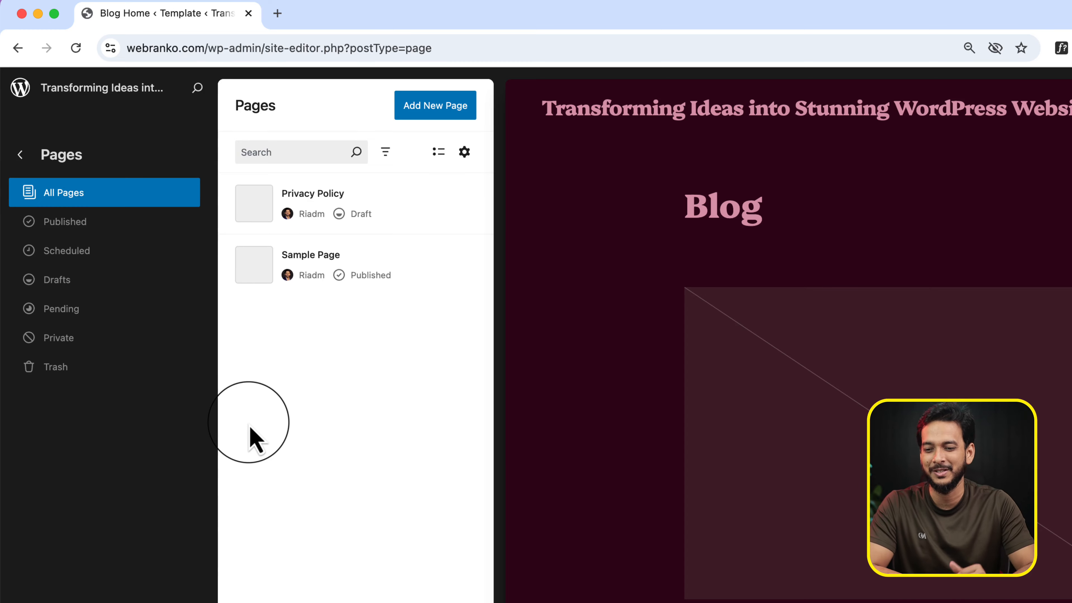
pyautogui.click(412, 109)
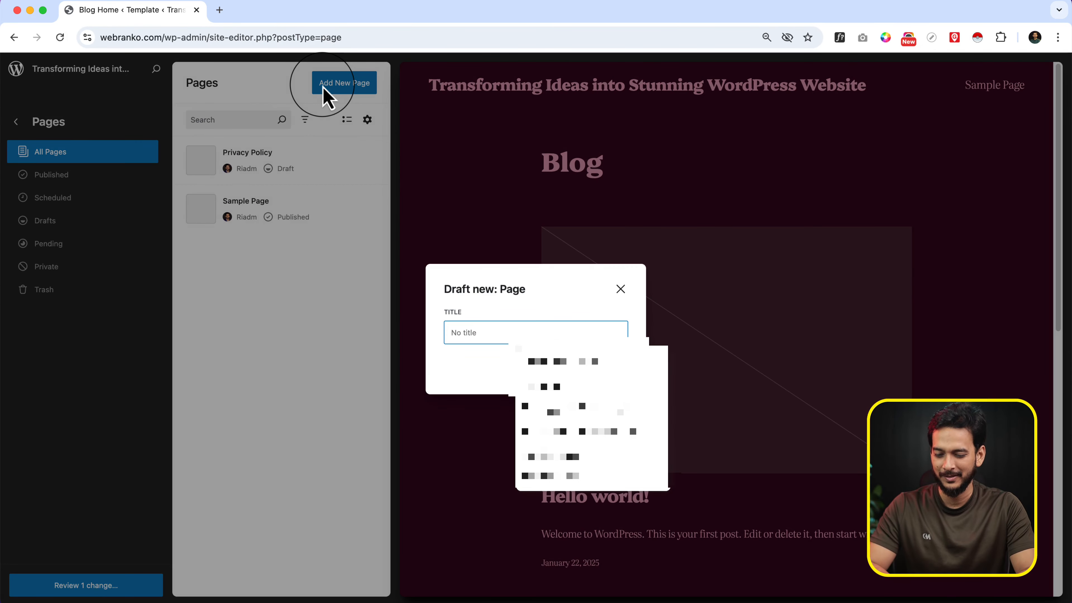
pyautogui.write('Home')
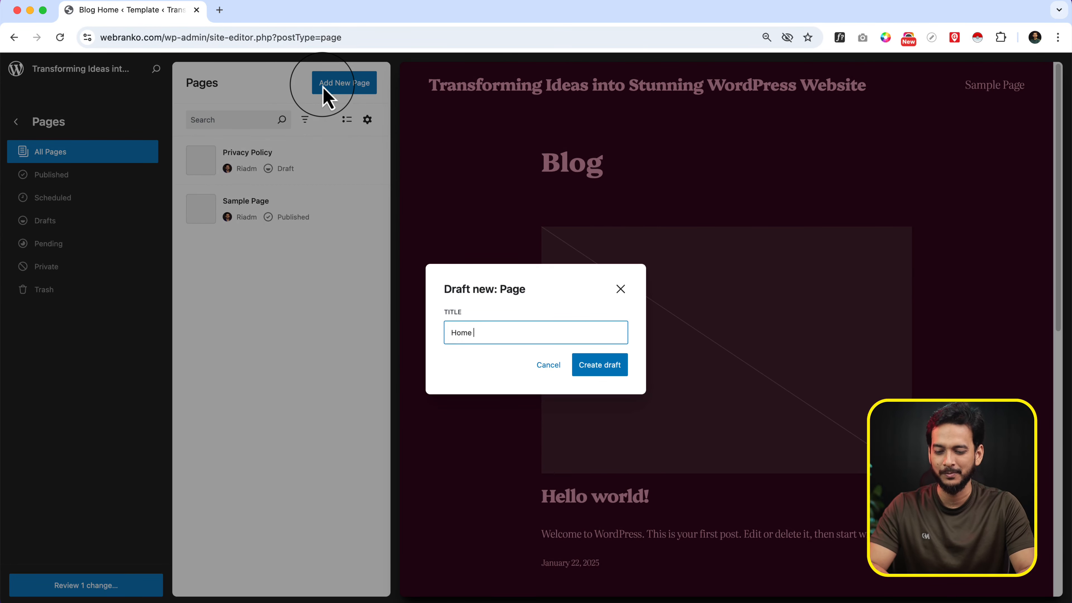
pyautogui.click(597, 368)
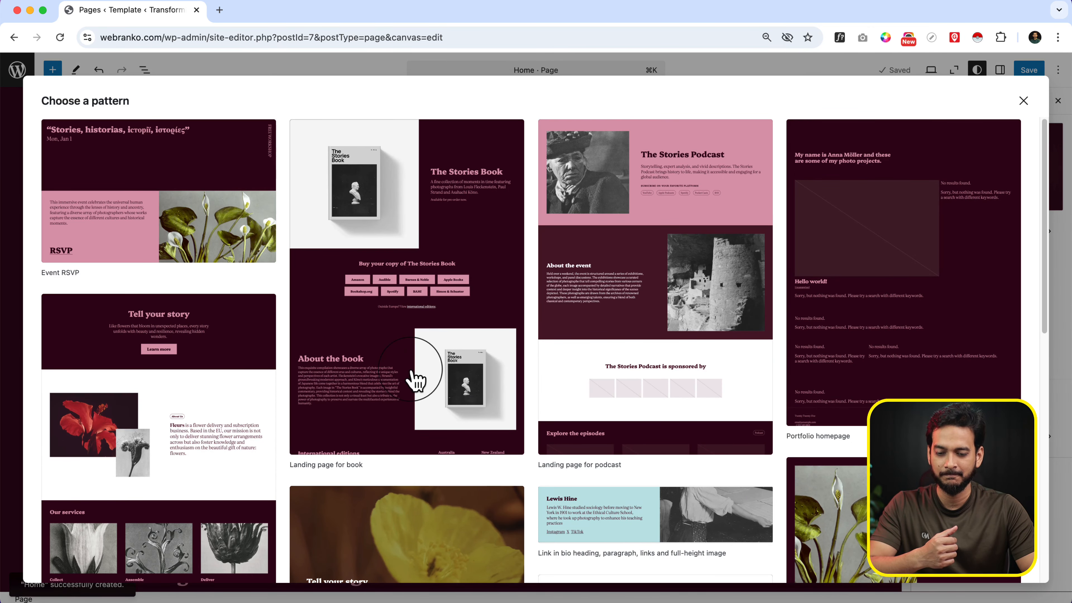
# Insert the "Landing page for book" pattern into the Home page and look over its sections
pyautogui.scroll(-2, 615, 378)
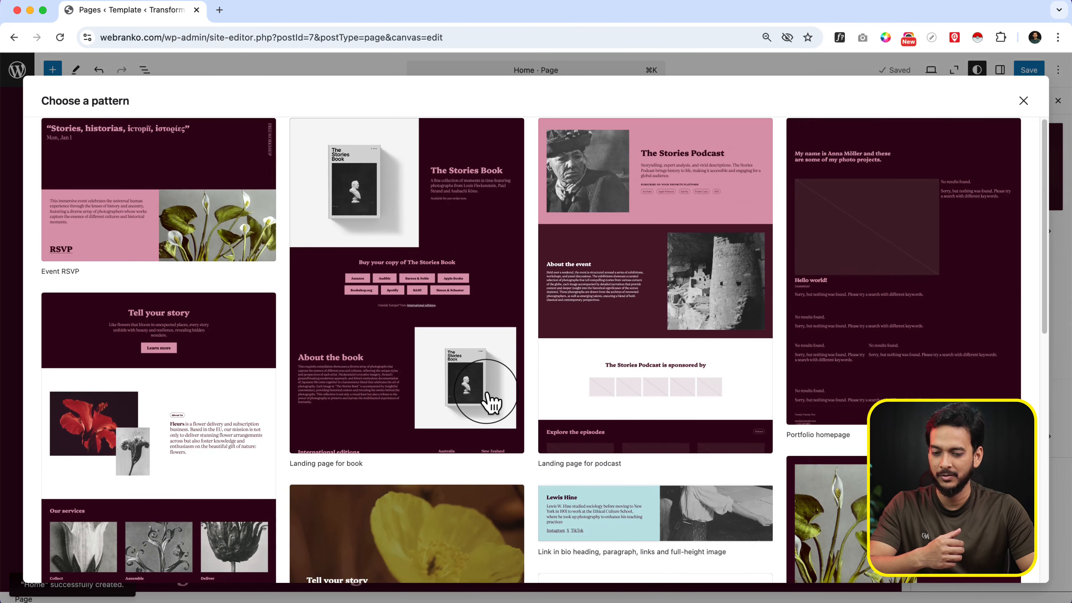
pyautogui.click(488, 395)
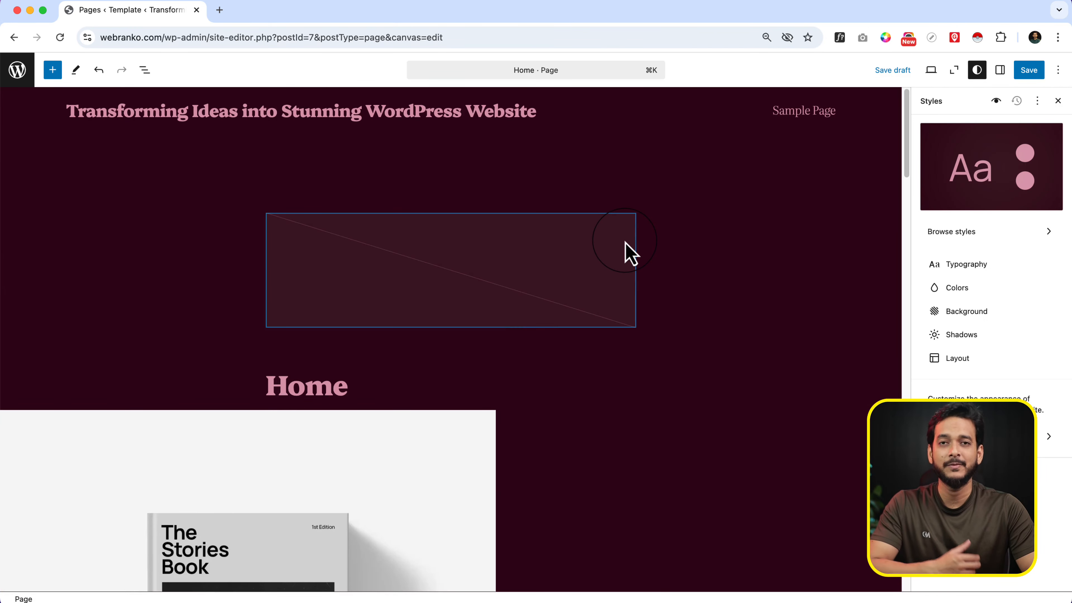
pyautogui.scroll(-20, 626, 243)
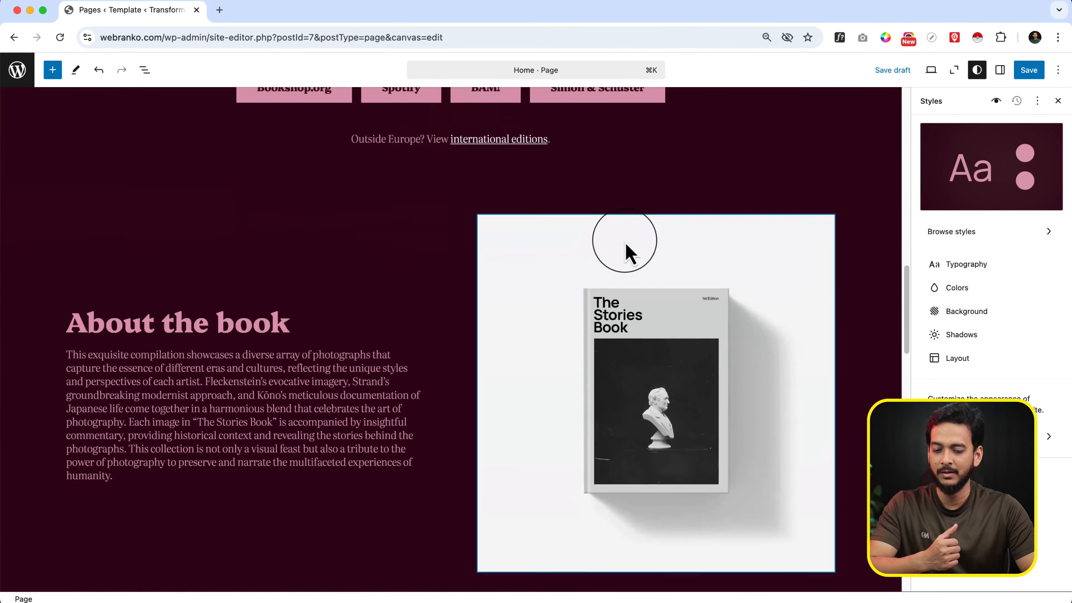
pyautogui.scroll(-10, 626, 243)
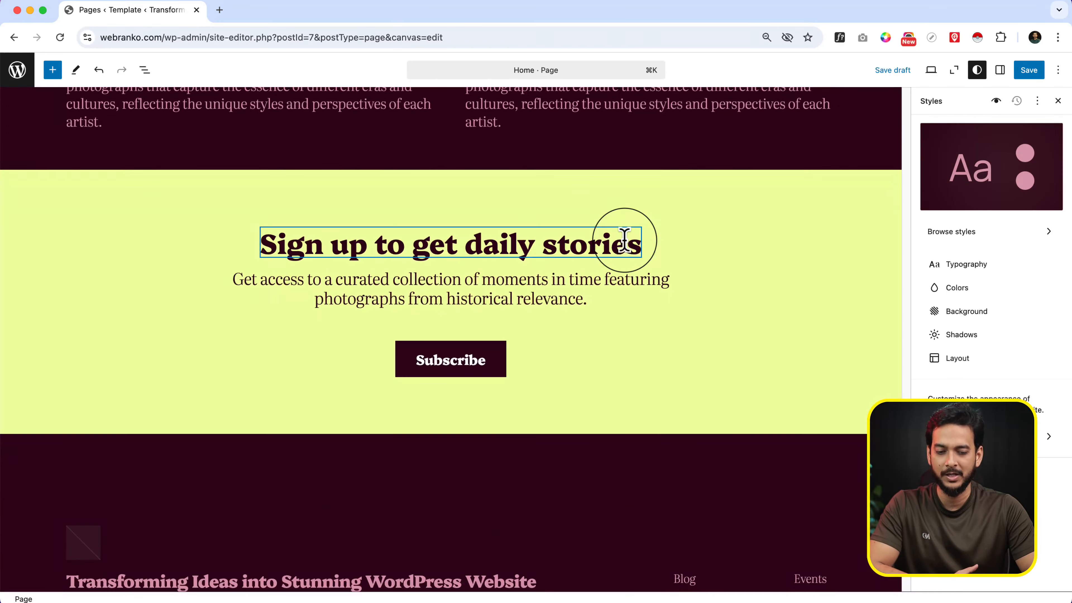
pyautogui.scroll(20, 626, 243)
pyautogui.scroll(5, 625, 240)
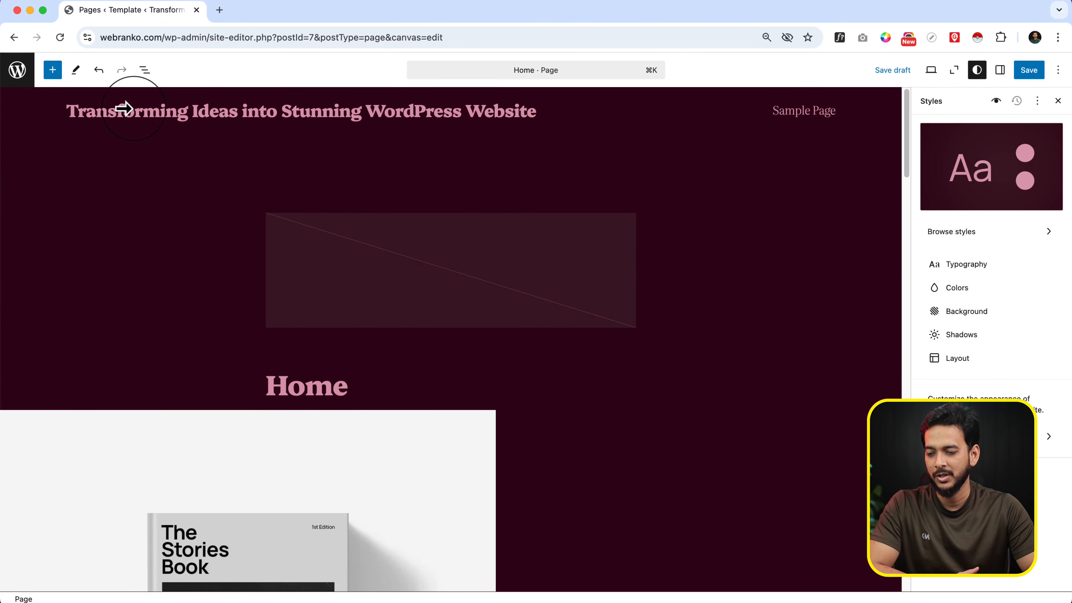
# Return to the pages list and look at its filter and layout options
pyautogui.click(19, 70)
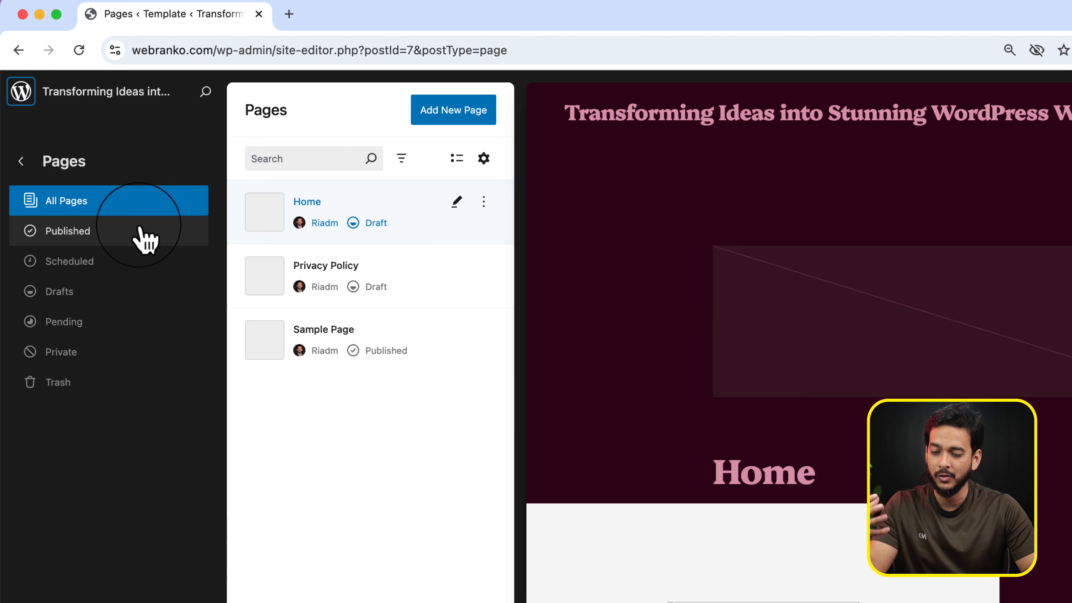
pyautogui.click(402, 160)
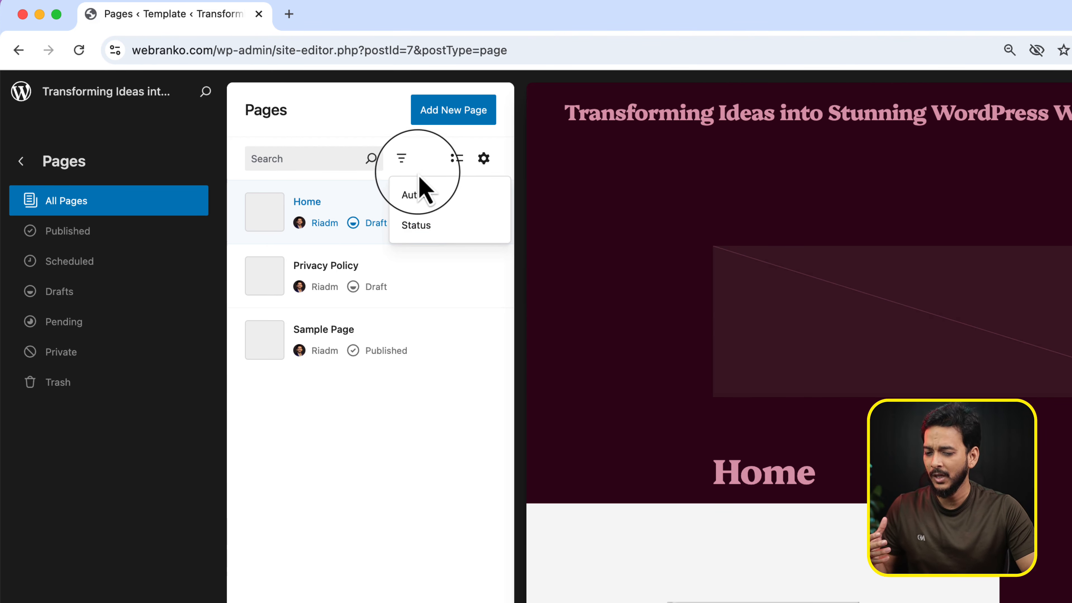
pyautogui.click(409, 163)
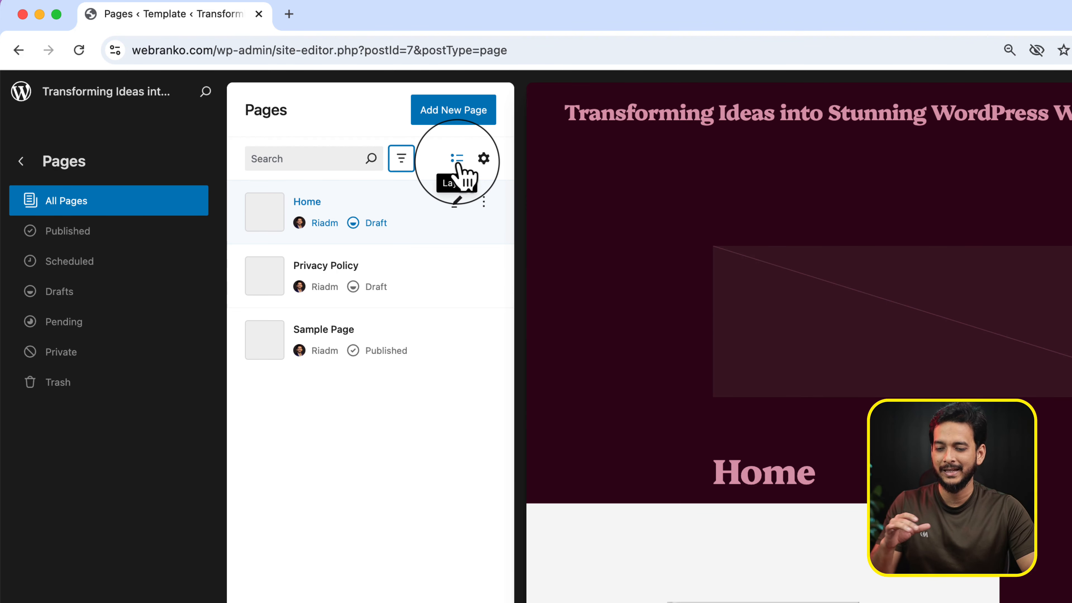
pyautogui.click(457, 162)
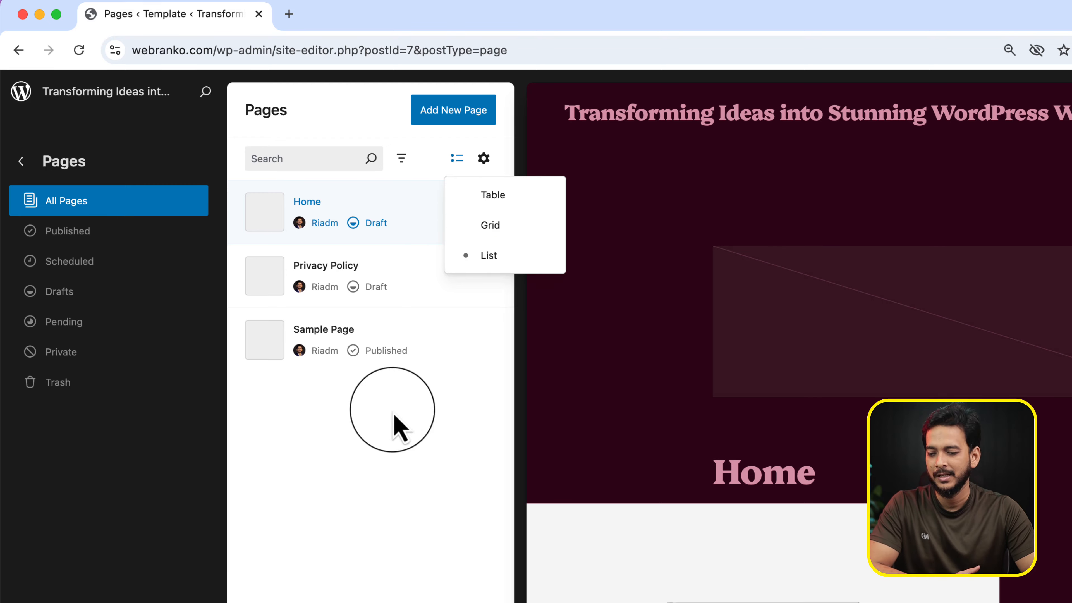
pyautogui.click(395, 424)
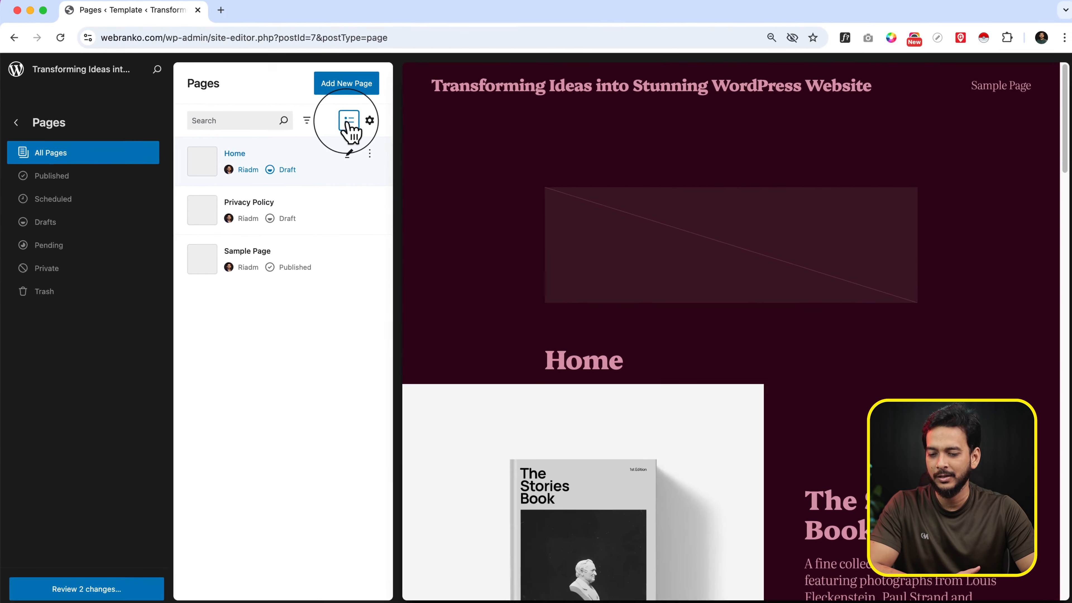
# Show the pages in the grid layout, and switch them back to the list layout
pyautogui.click(349, 122)
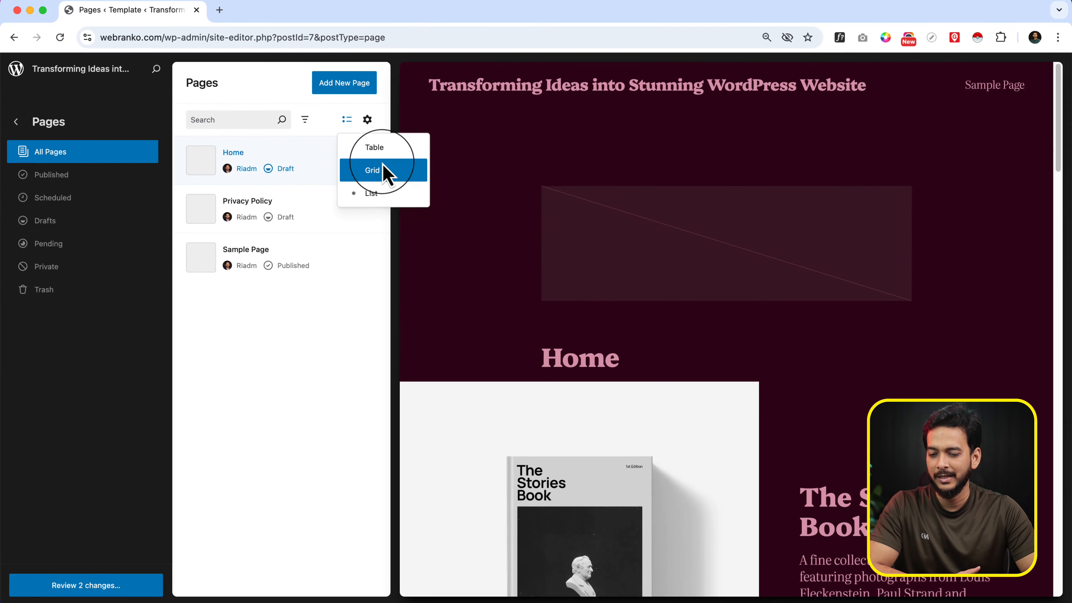
pyautogui.click(383, 169)
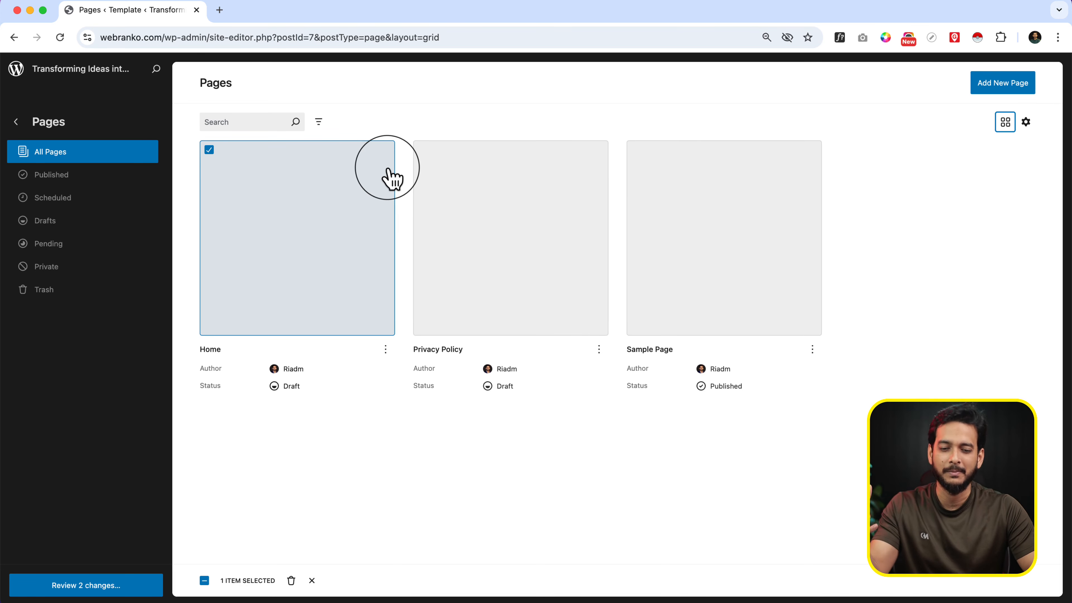
pyautogui.click(1007, 126)
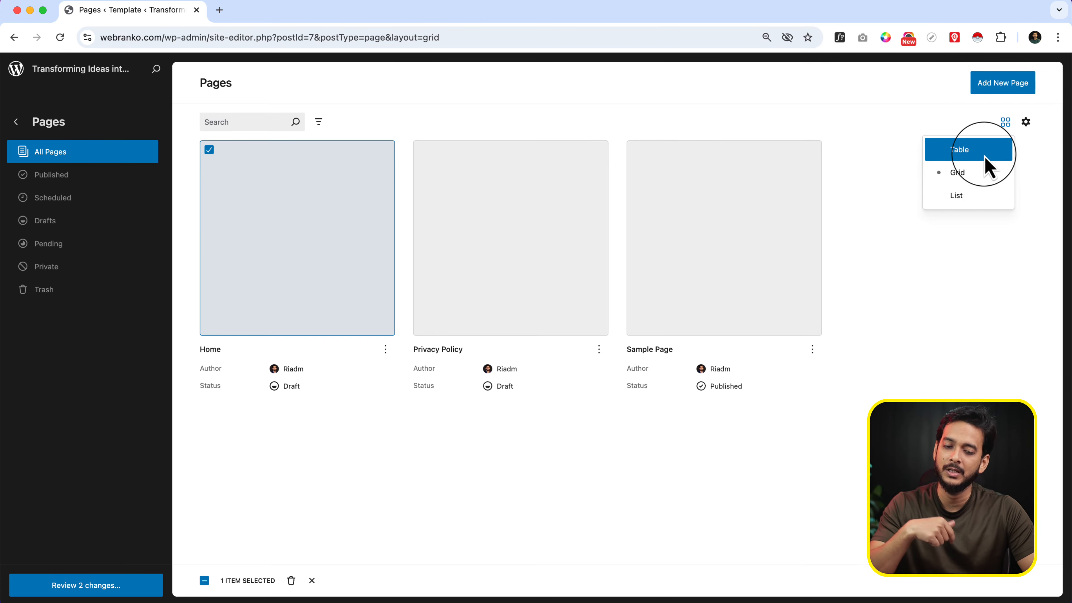
pyautogui.click(978, 195)
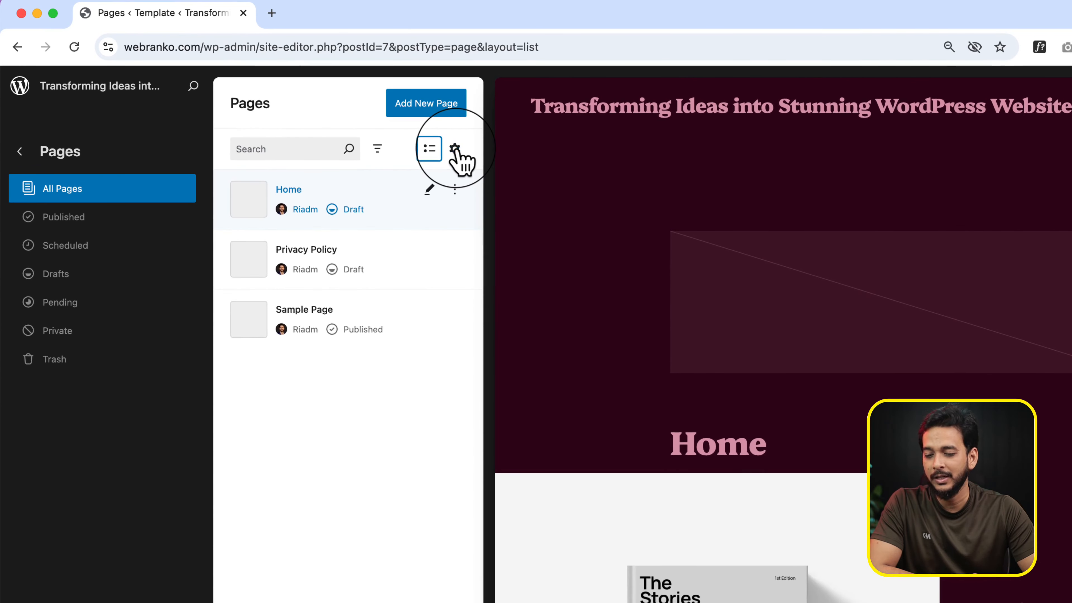
# Look over the pages list's view options and hide the Status property
pyautogui.click(370, 120)
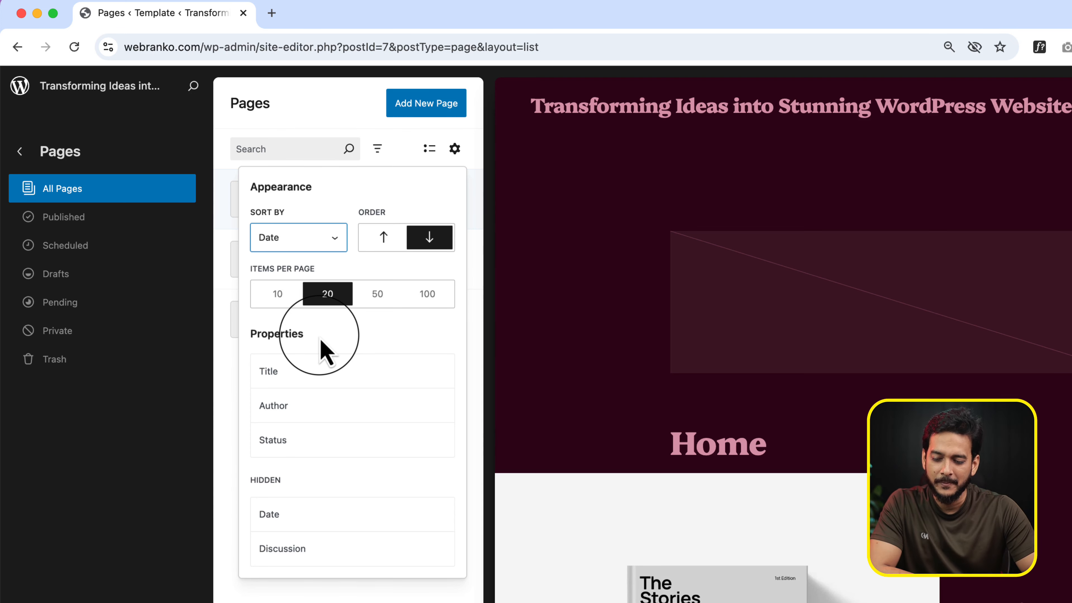
pyautogui.moveTo(456, 364)
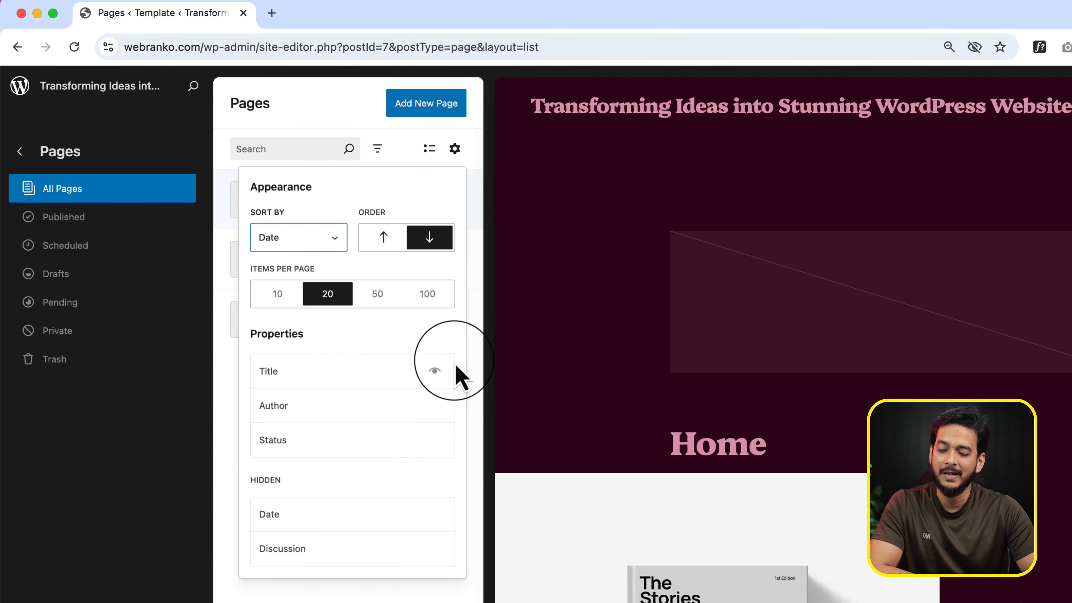
pyautogui.press('Escape')
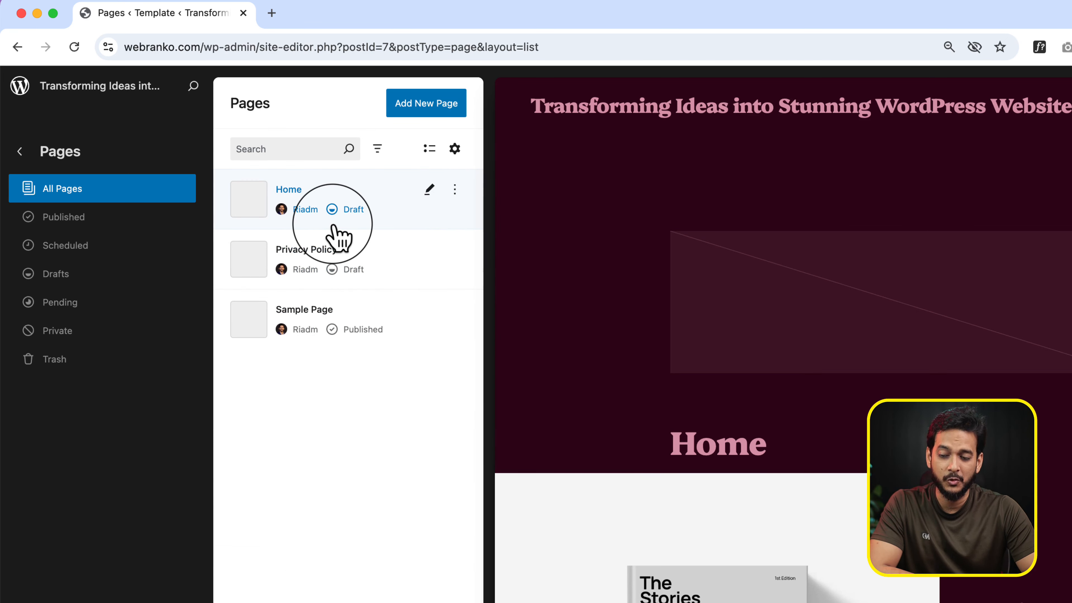
pyautogui.click(454, 148)
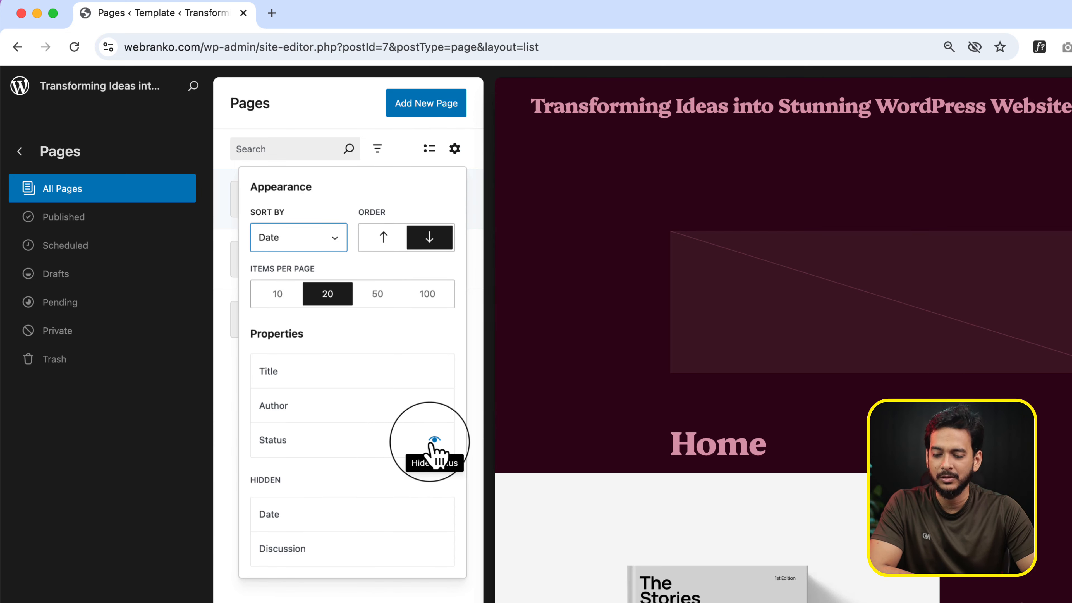
pyautogui.click(433, 442)
pyautogui.press('Escape')
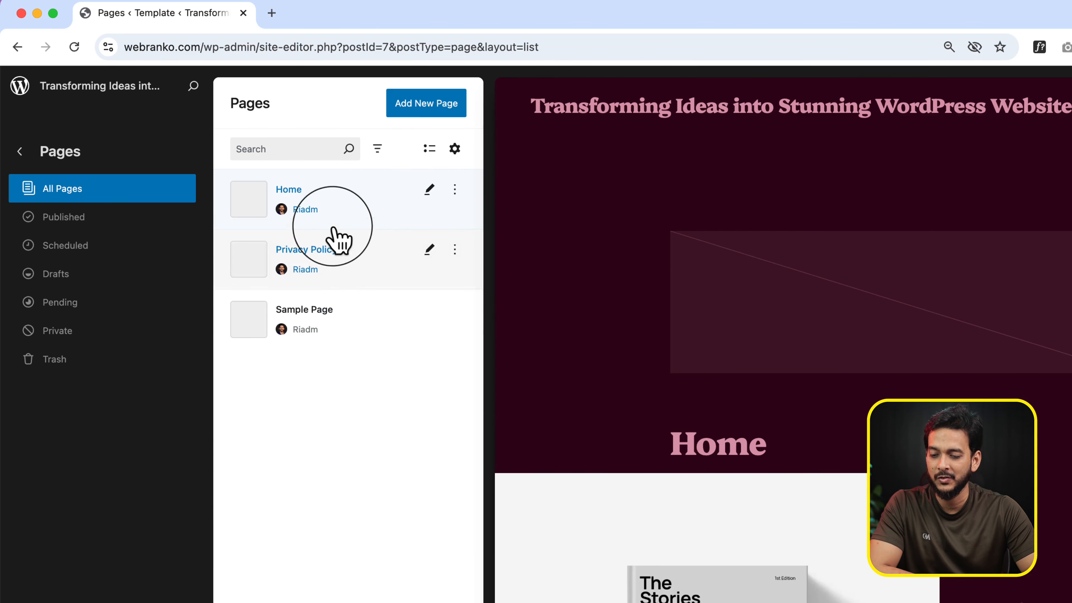
# Show the hidden Date and Discussion properties in the pages list
pyautogui.click(456, 152)
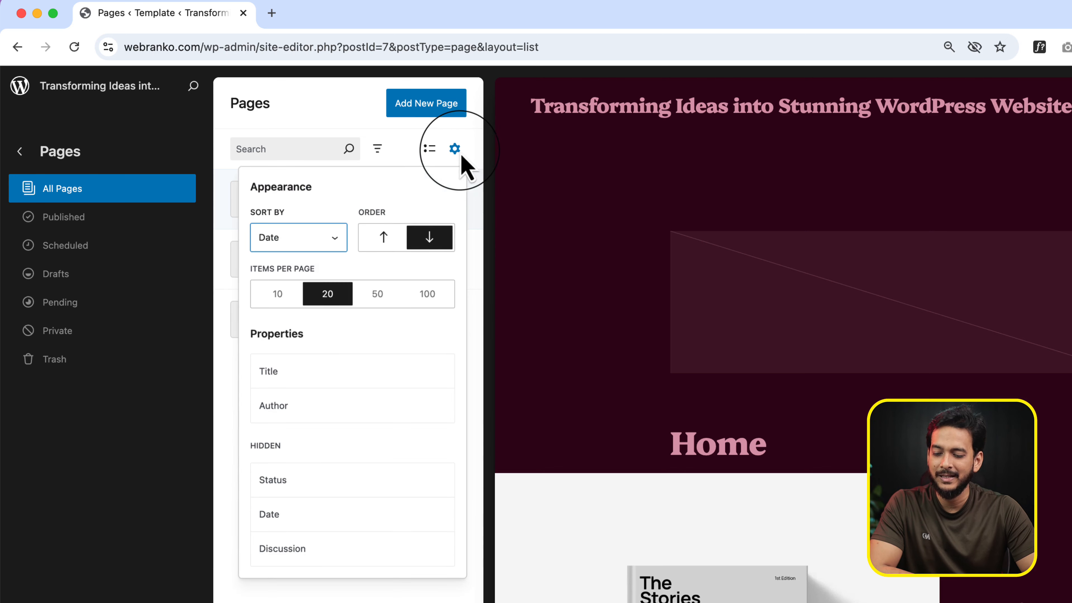
pyautogui.moveTo(291, 500)
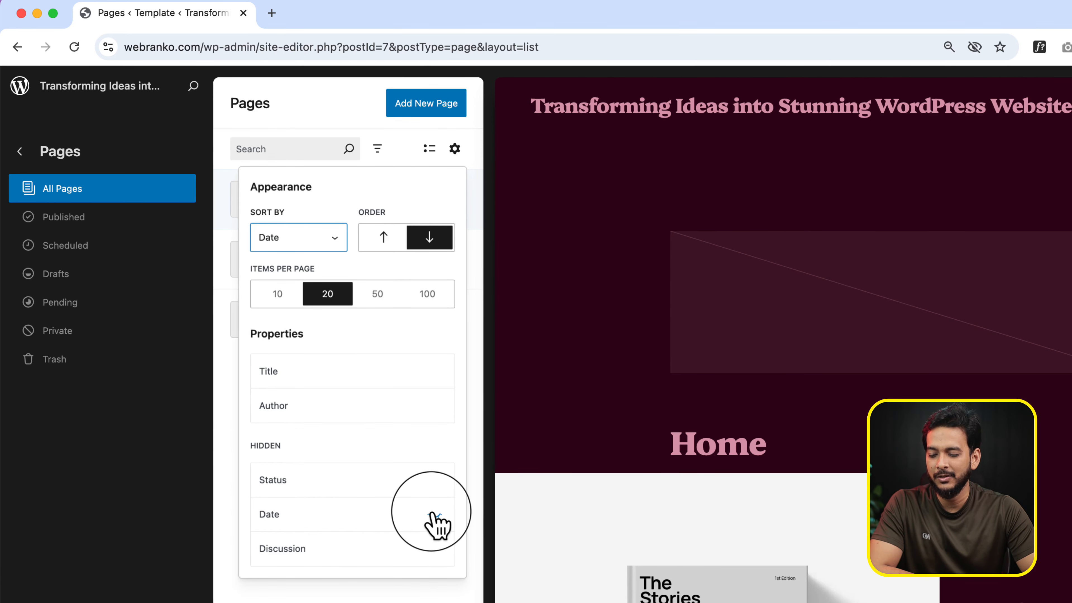
pyautogui.click(435, 519)
pyautogui.click(437, 549)
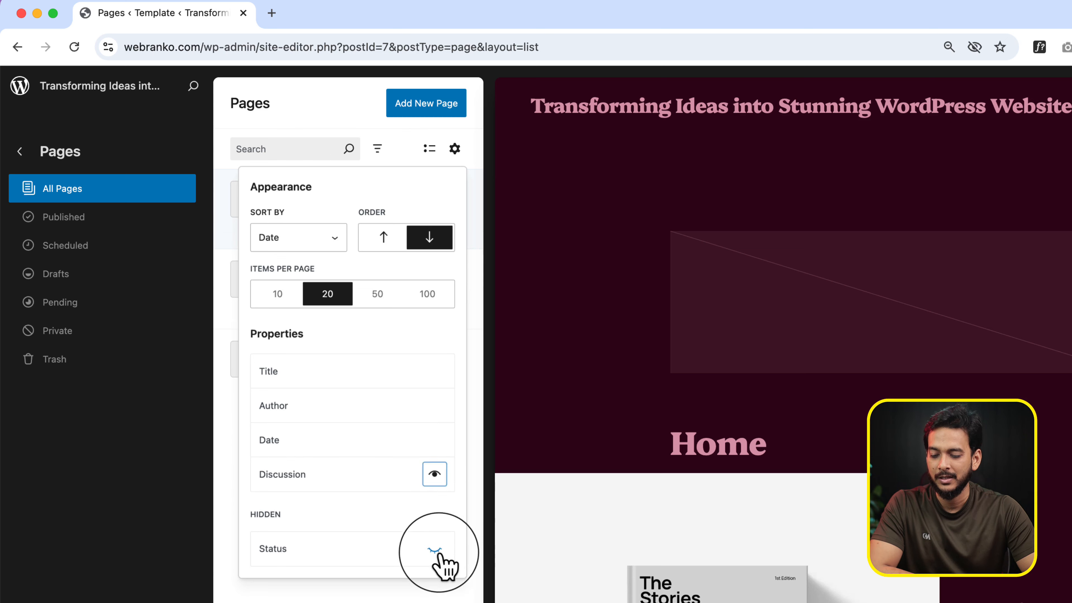
pyautogui.click(426, 593)
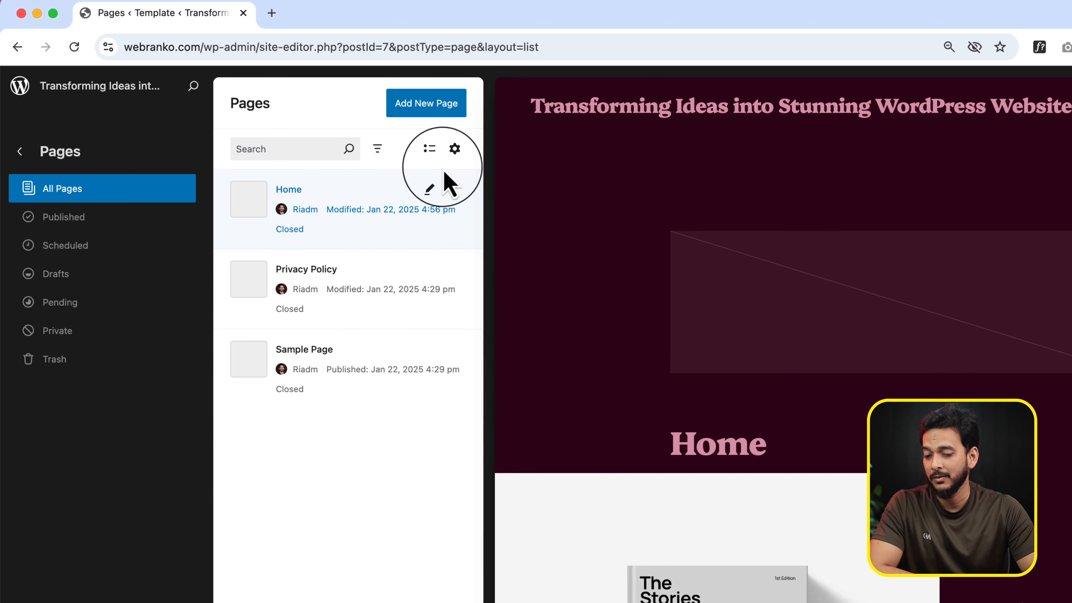
# Restore the Status property in the pages list and hide Date and Discussion
pyautogui.click(455, 148)
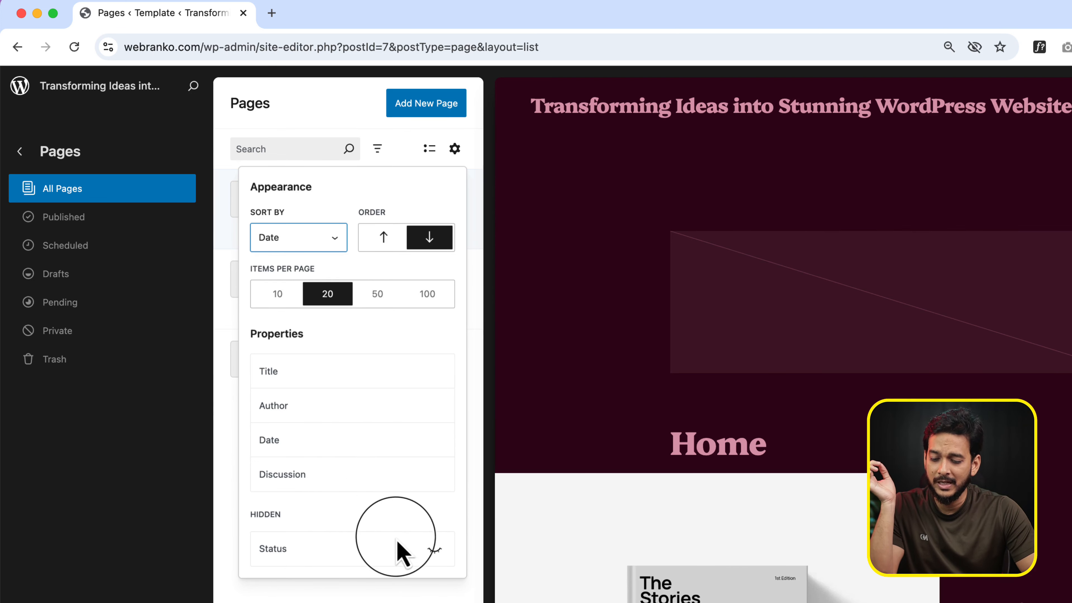
pyautogui.click(435, 549)
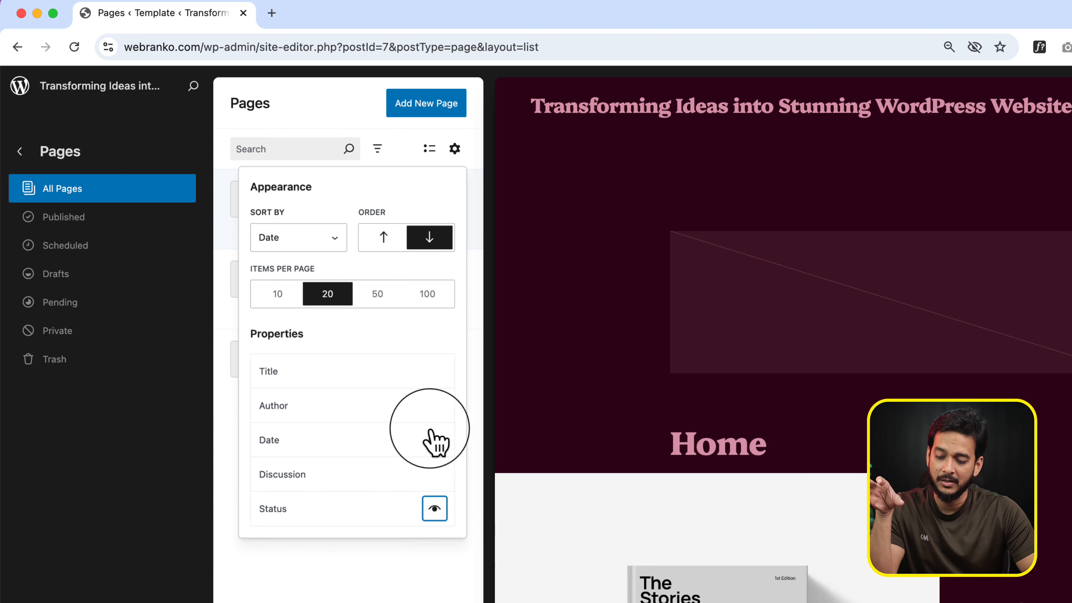
pyautogui.click(435, 441)
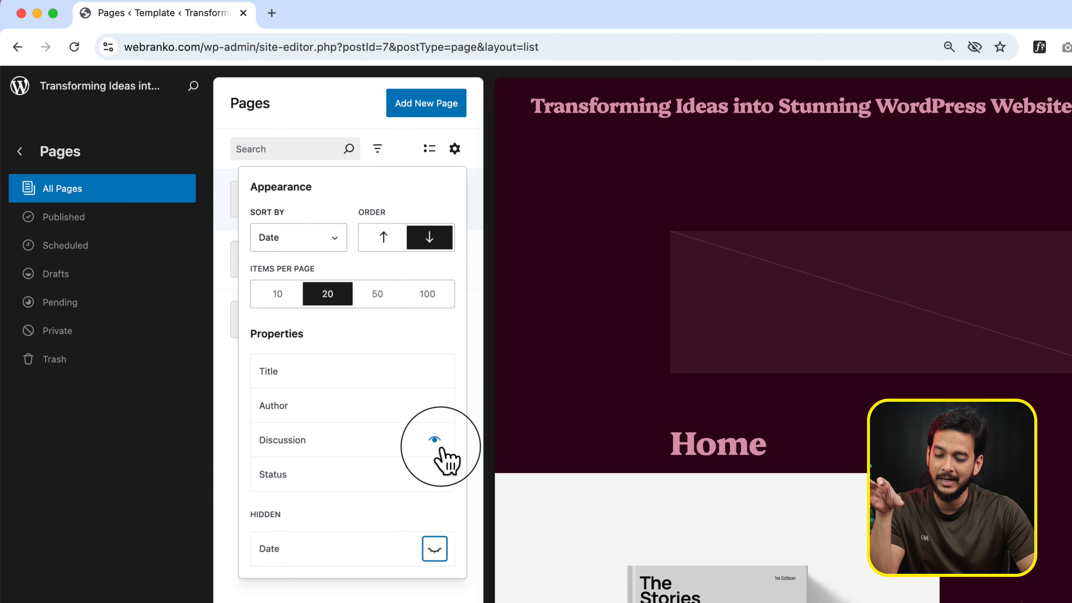
pyautogui.click(435, 440)
pyautogui.press('Escape')
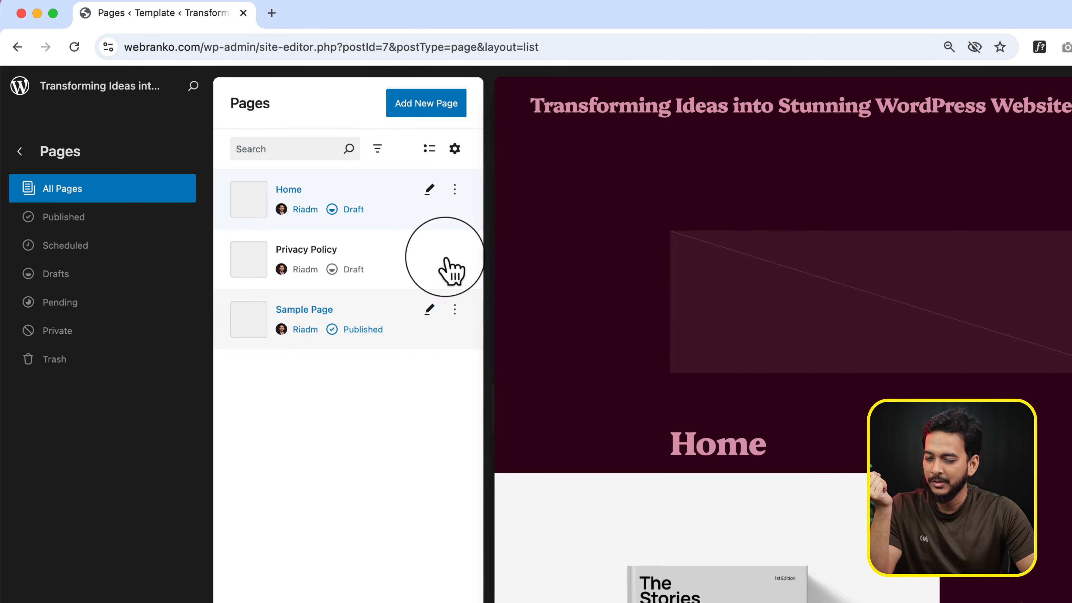
# Check the Home page's available actions, open its editor to view the status and visibility options, and return to the pages list
pyautogui.click(454, 190)
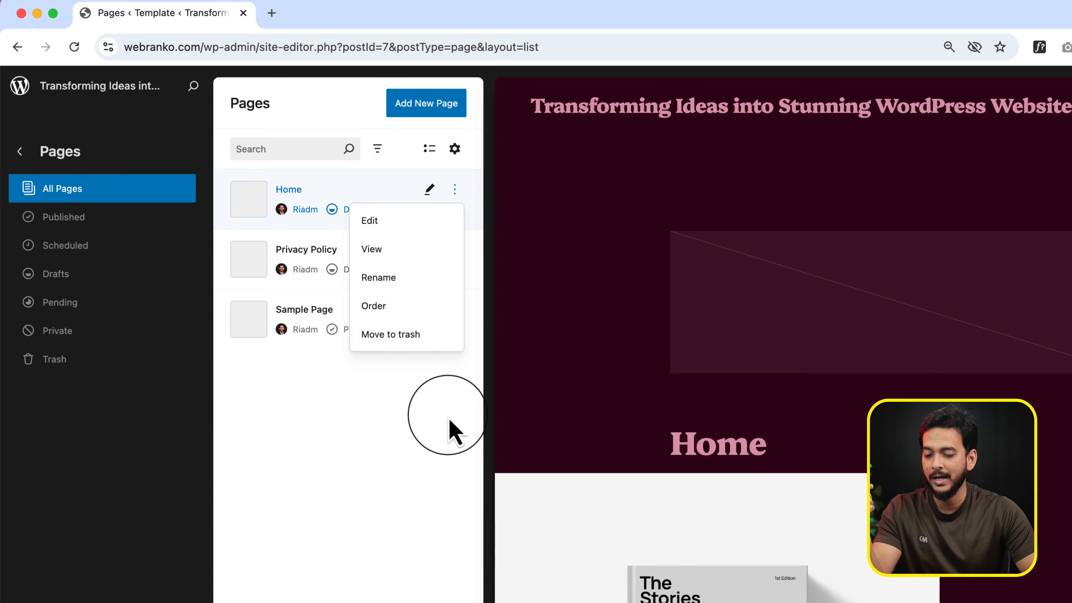
pyautogui.click(390, 385)
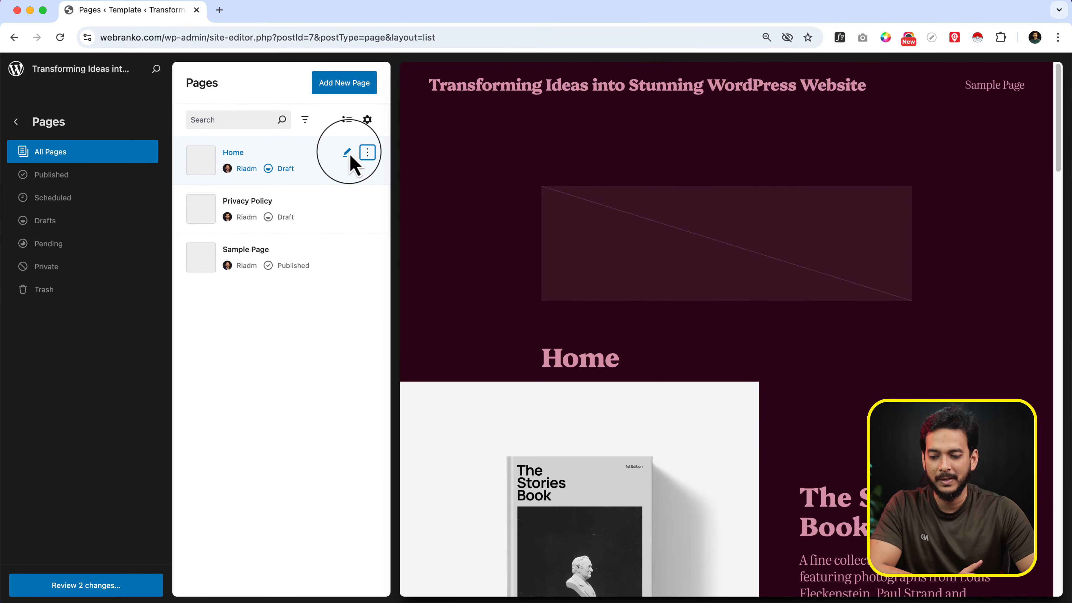
pyautogui.click(347, 153)
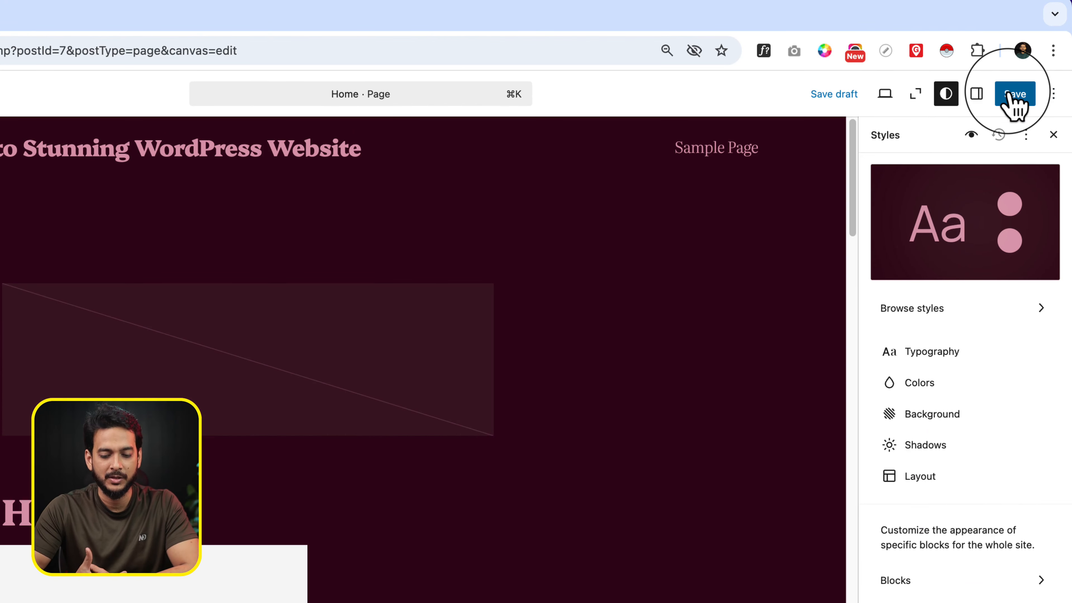
pyautogui.click(977, 95)
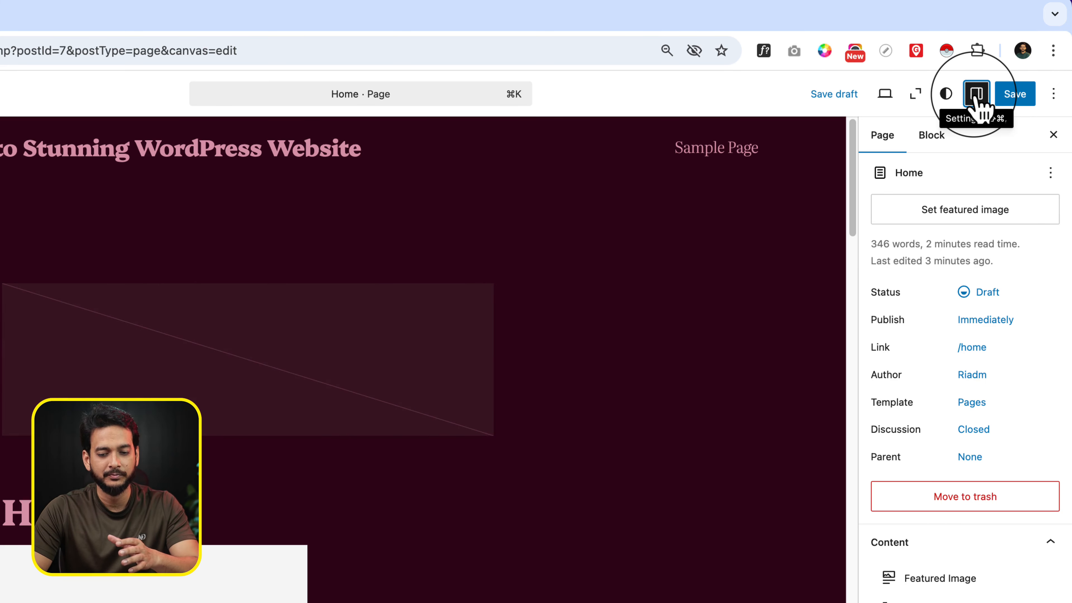
pyautogui.click(981, 297)
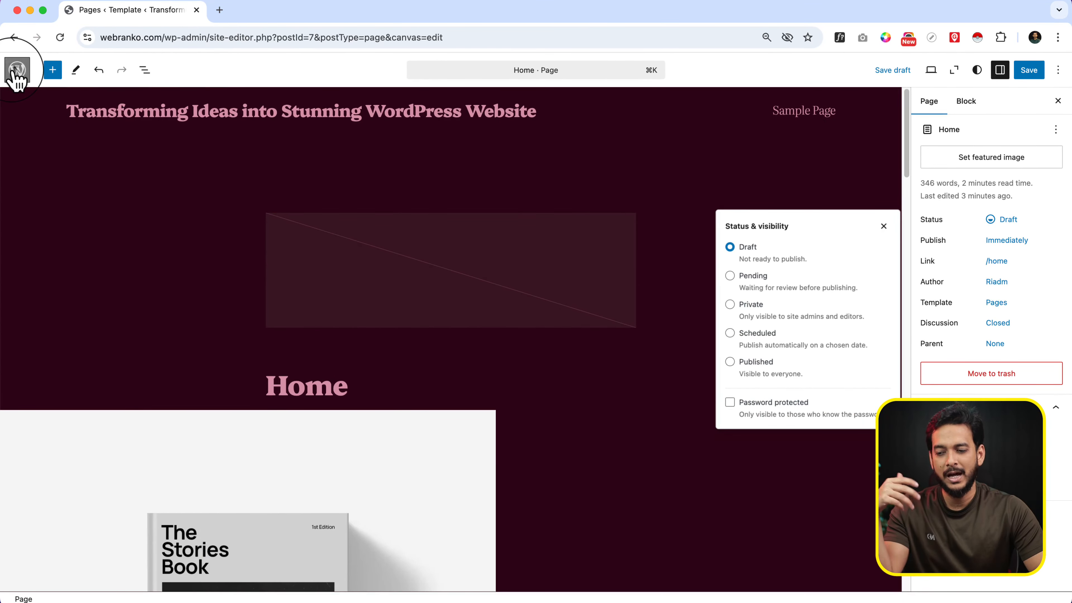
pyautogui.click(16, 71)
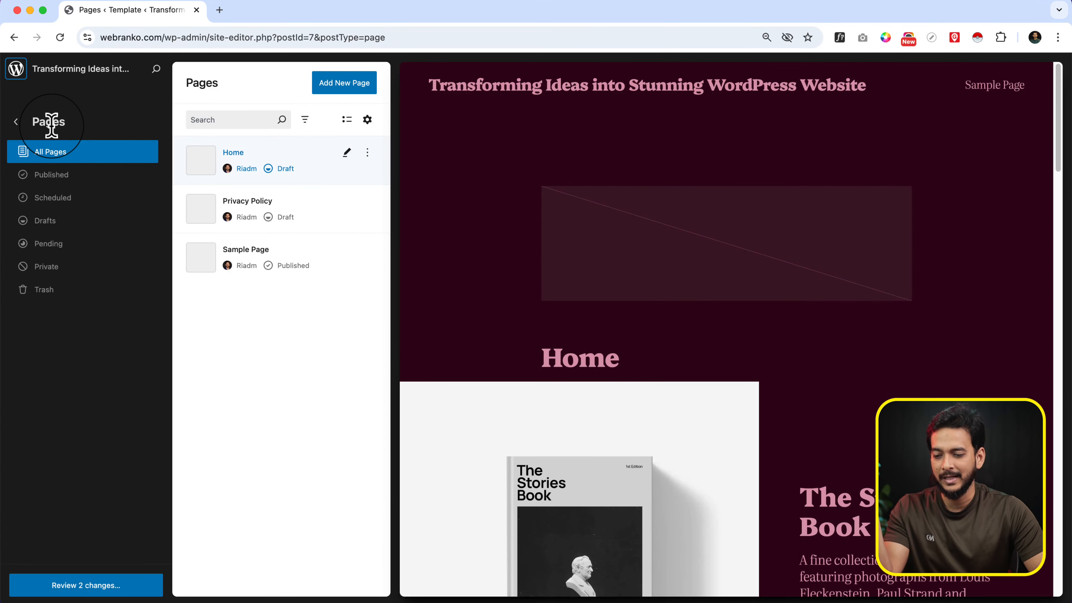
# Browse all the site's templates and look at the types offered for a new template
pyautogui.click(15, 124)
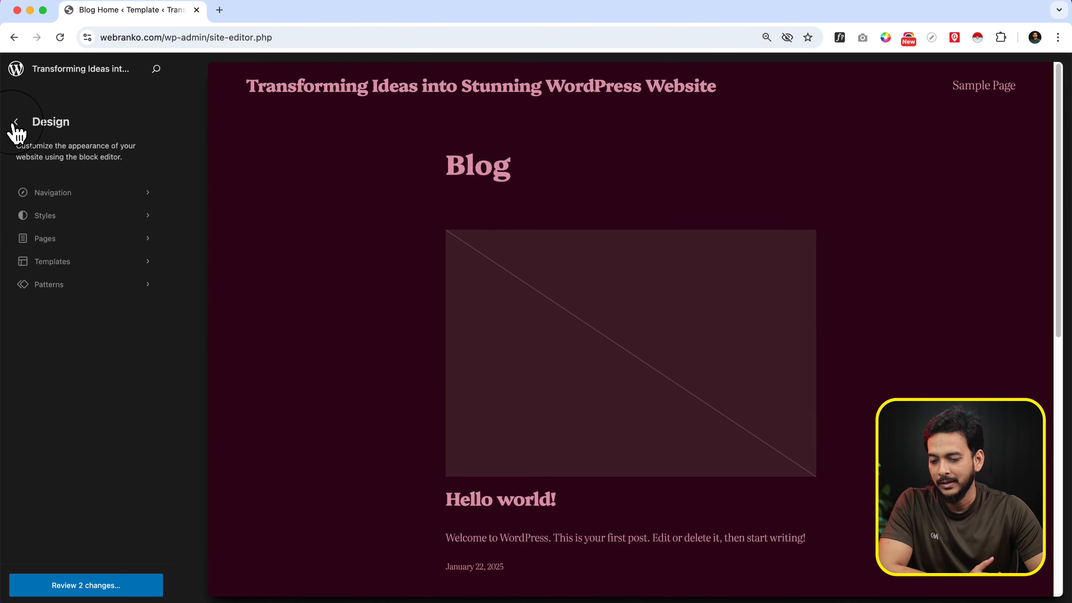
pyautogui.click(86, 261)
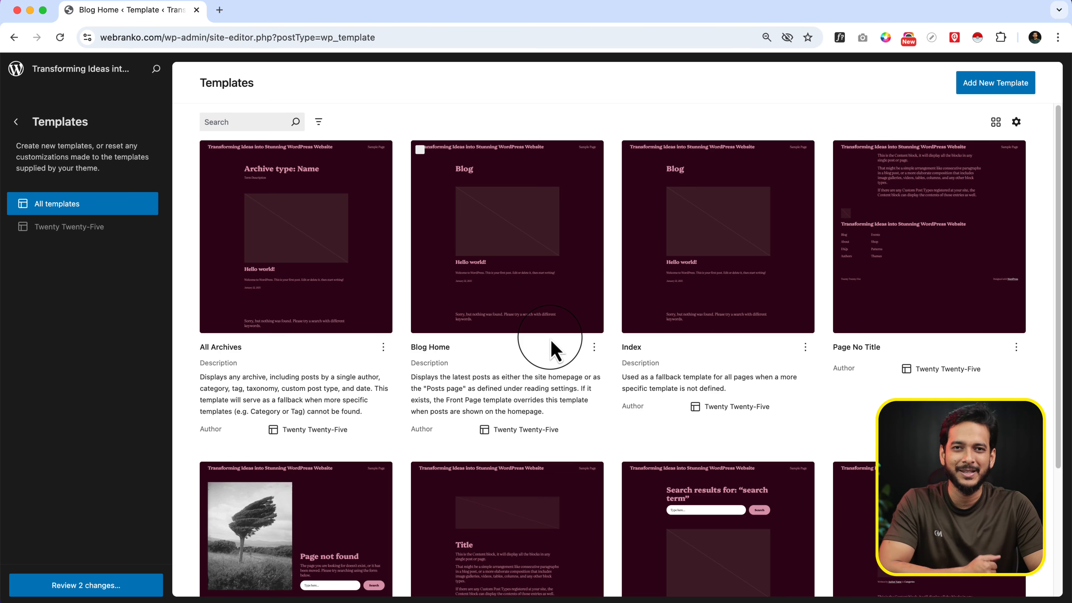
pyautogui.scroll(-2, 667, 538)
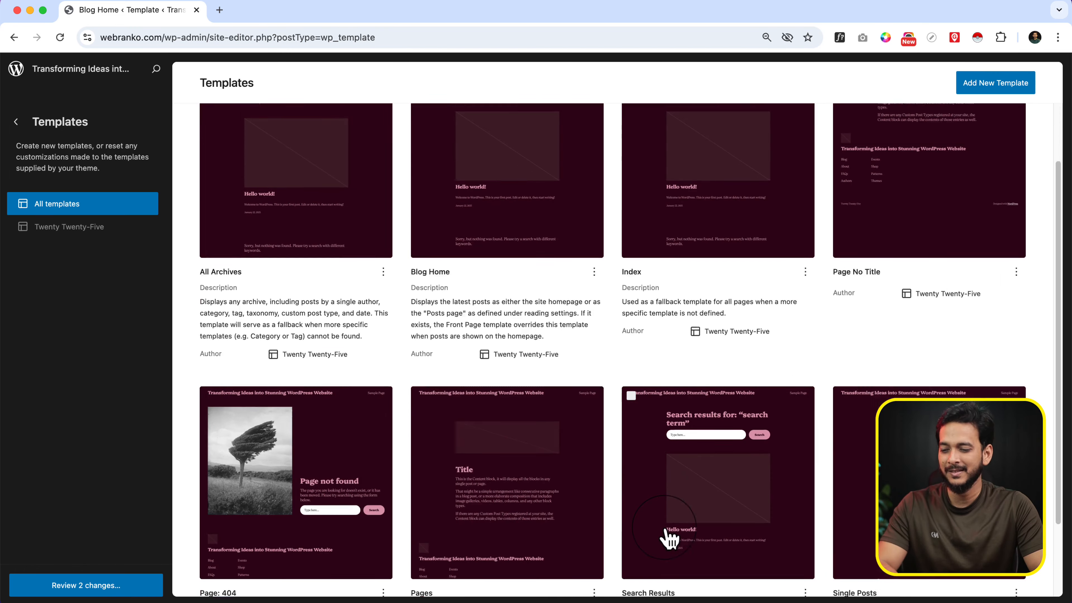
pyautogui.scroll(2, 667, 539)
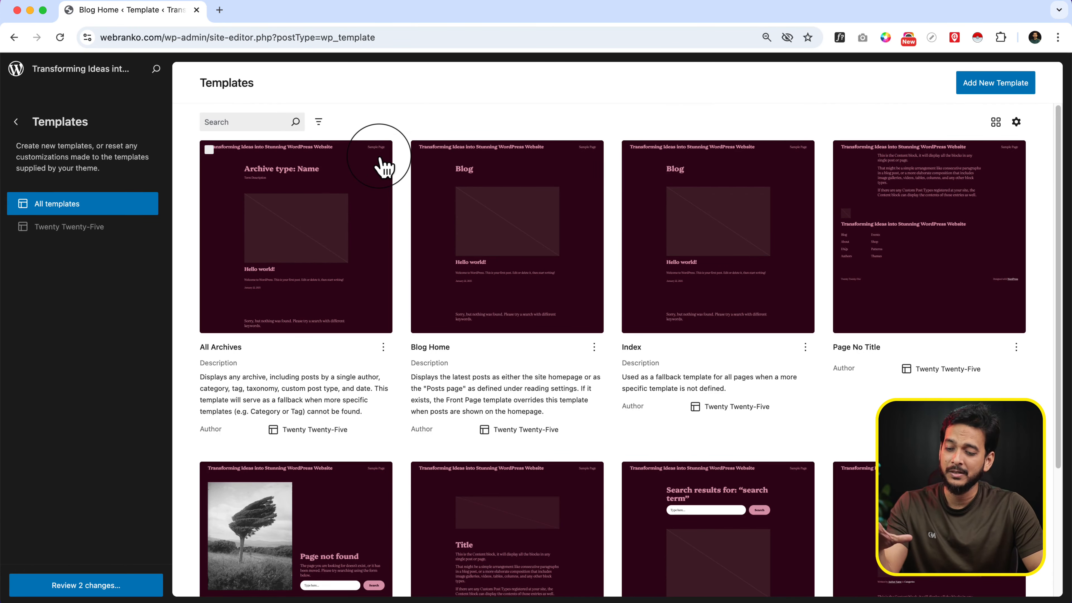
pyautogui.scroll(-4, 498, 408)
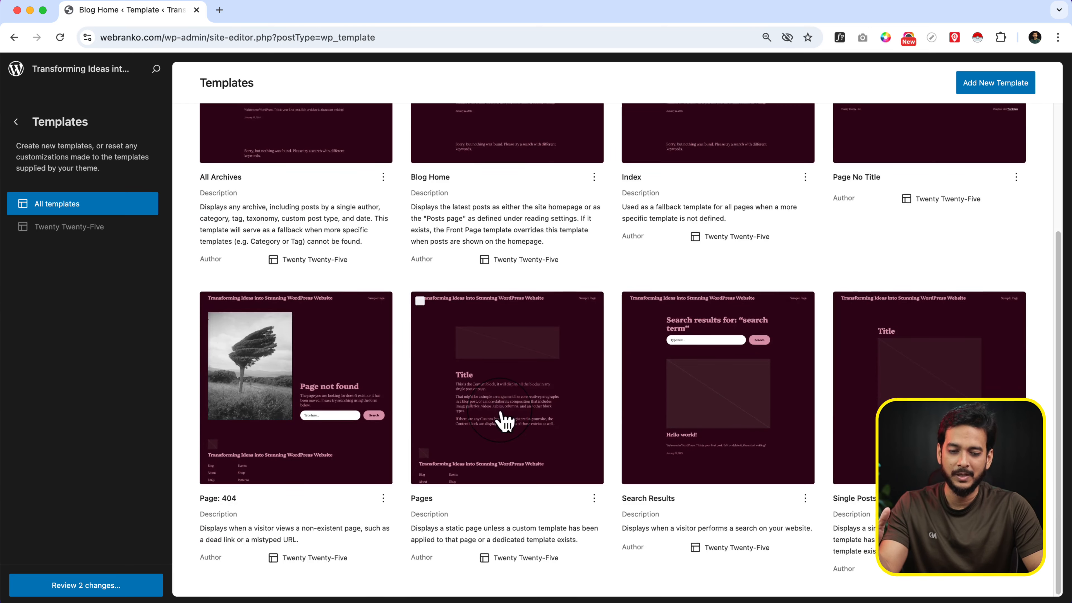
pyautogui.scroll(4, 505, 420)
pyautogui.click(1022, 98)
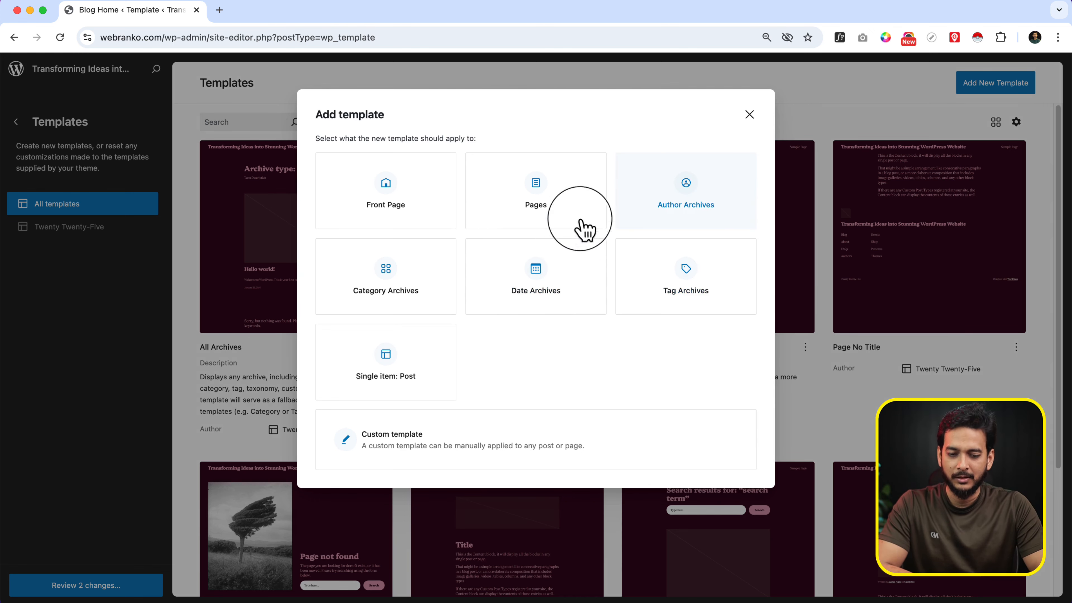
pyautogui.click(748, 115)
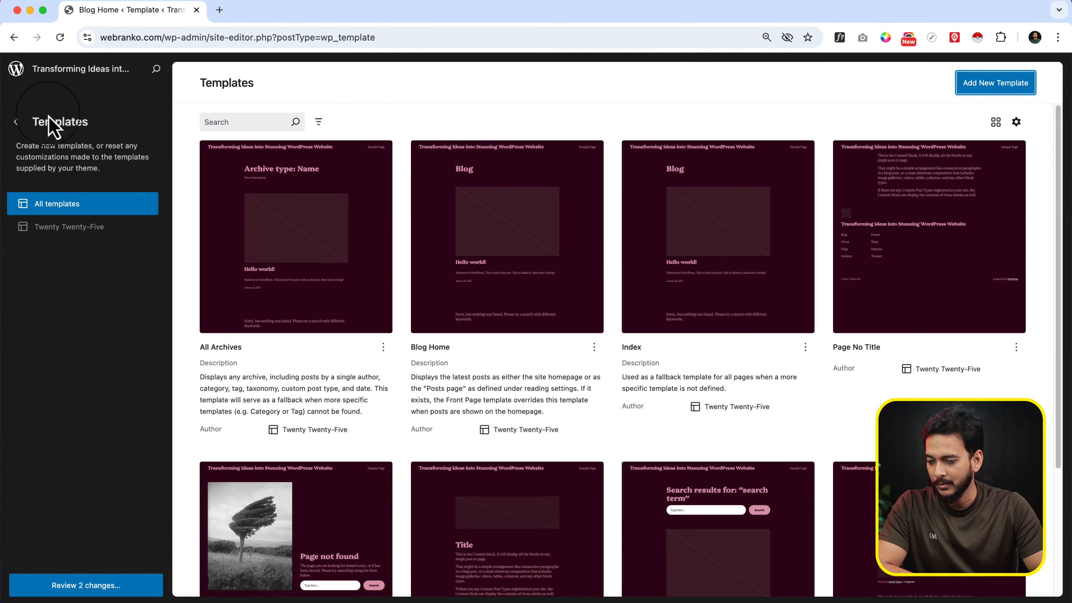
# Open the site's patterns and browse through the full pattern collection
pyautogui.click(16, 123)
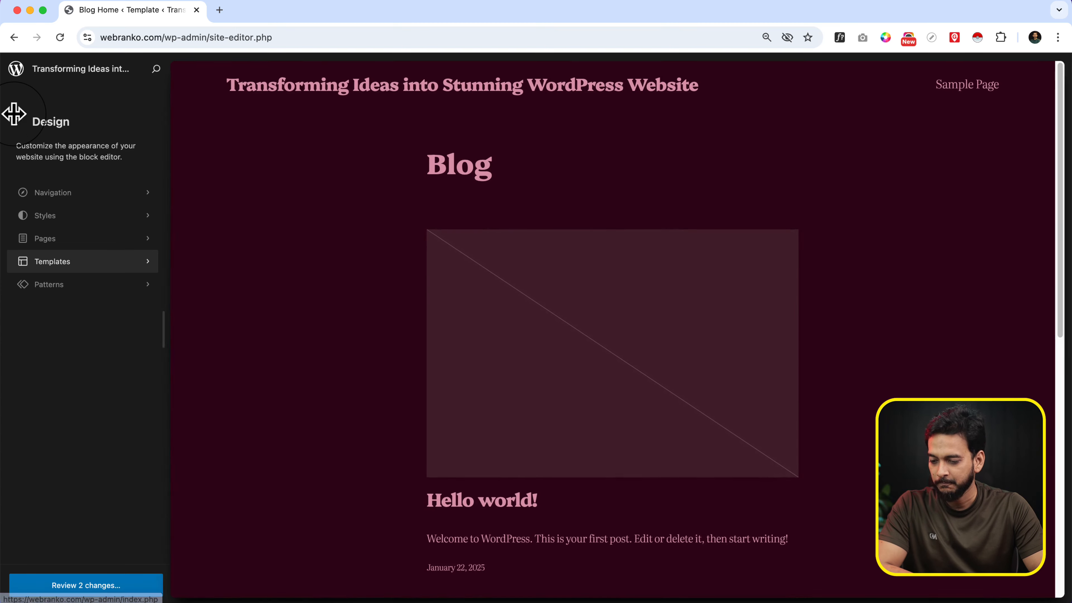
pyautogui.click(93, 289)
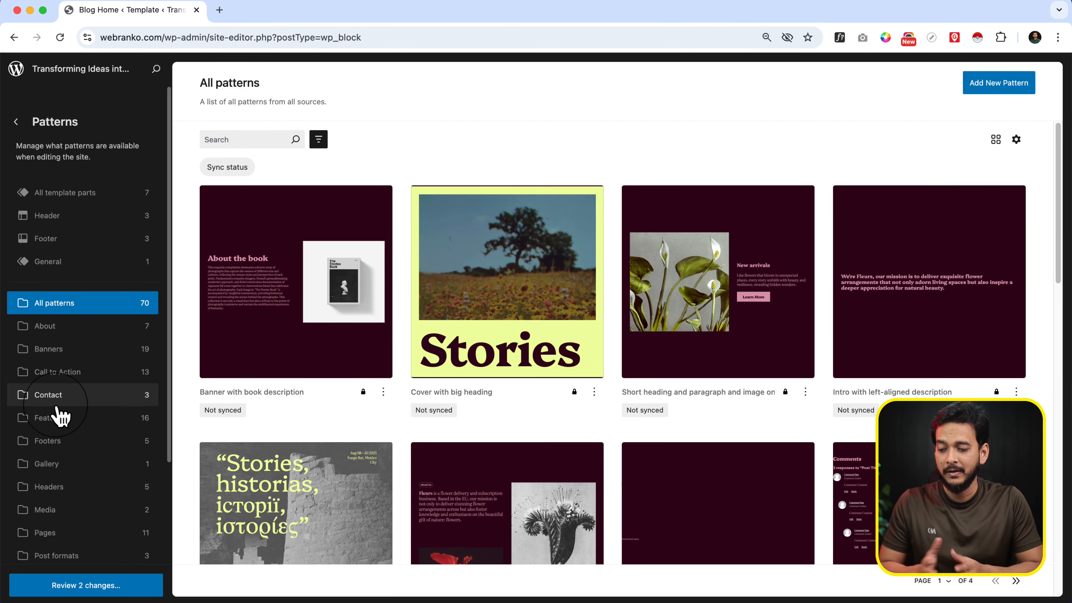
pyautogui.scroll(-10, 492, 351)
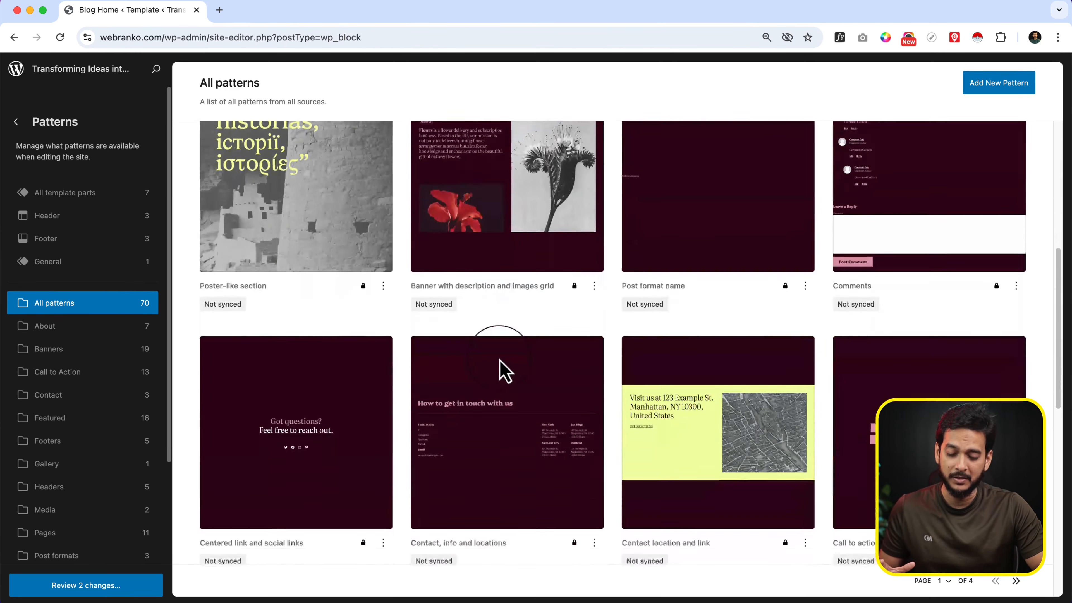
pyautogui.scroll(-5, 505, 370)
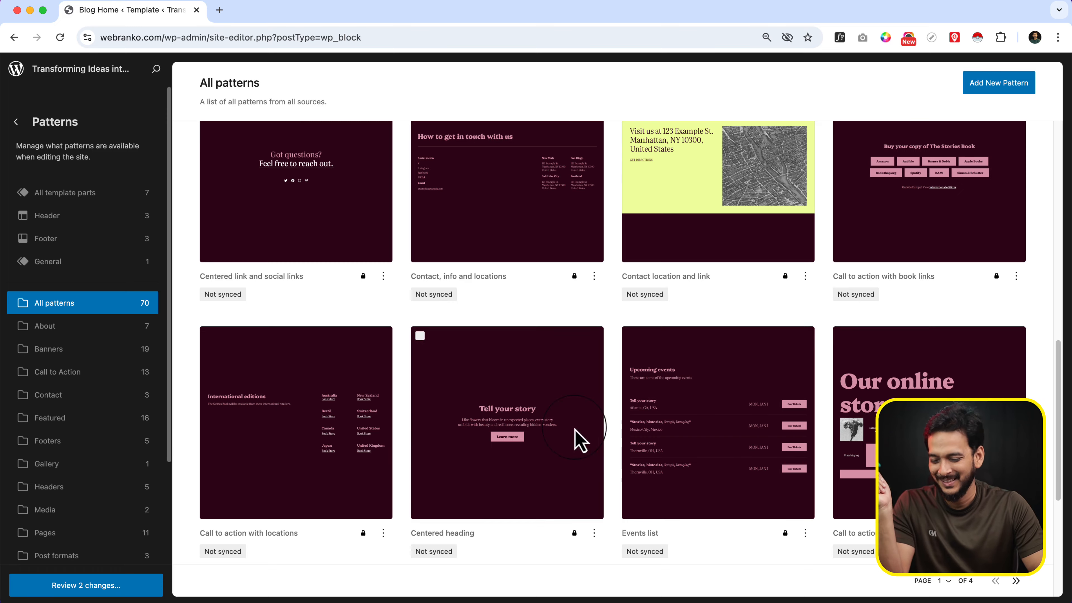
pyautogui.scroll(-5, 555, 424)
pyautogui.scroll(5, 550, 422)
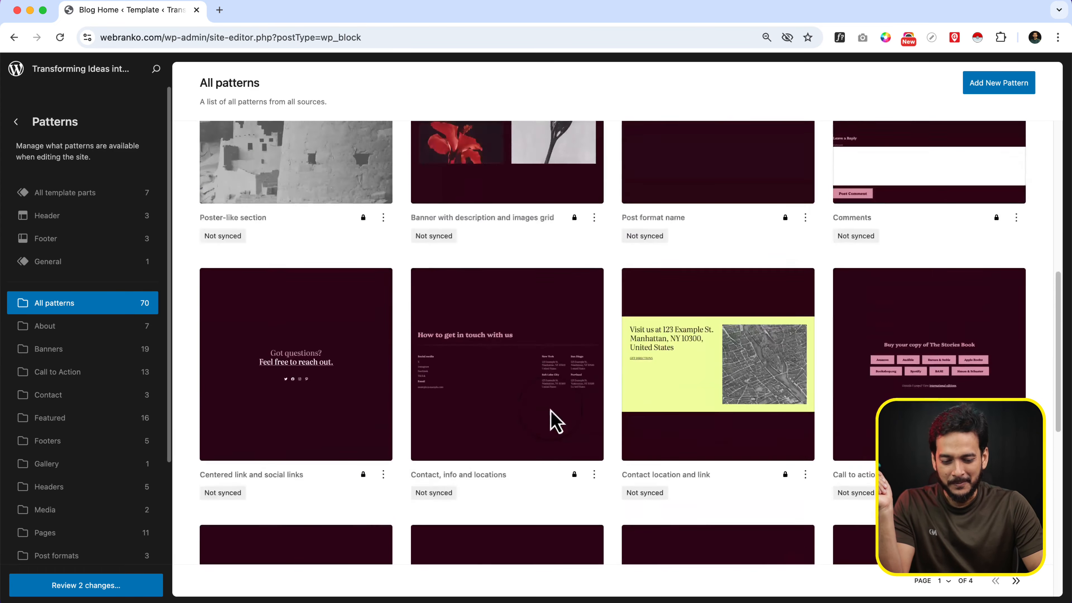
# Look through all patterns and the list of pattern categories, and show the patterns in the About category
pyautogui.scroll(-3, 550, 422)
pyautogui.scroll(3, 634, 393)
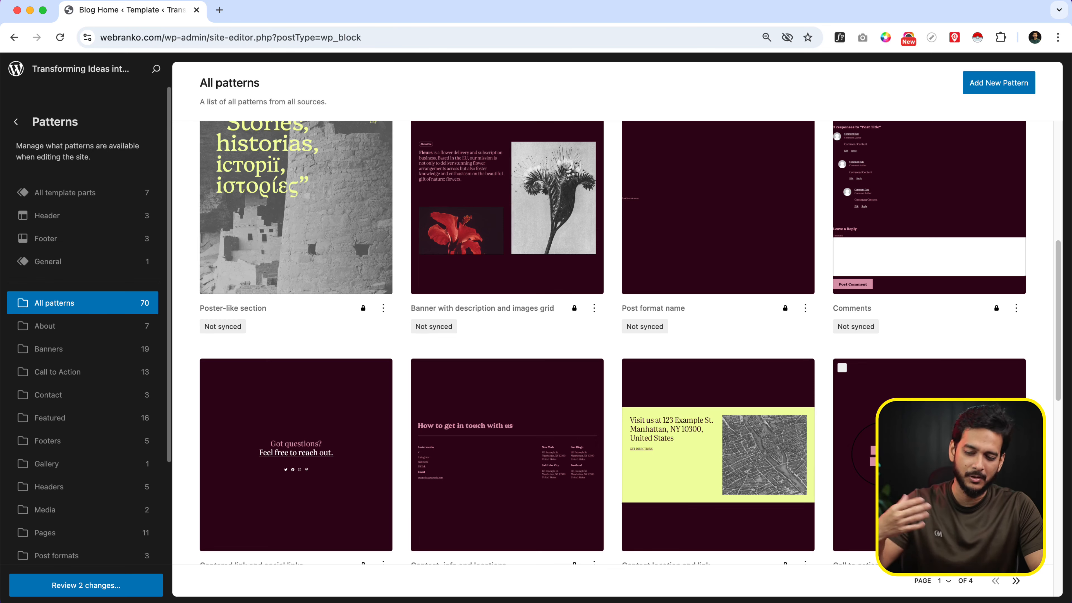
pyautogui.scroll(-3, 60, 479)
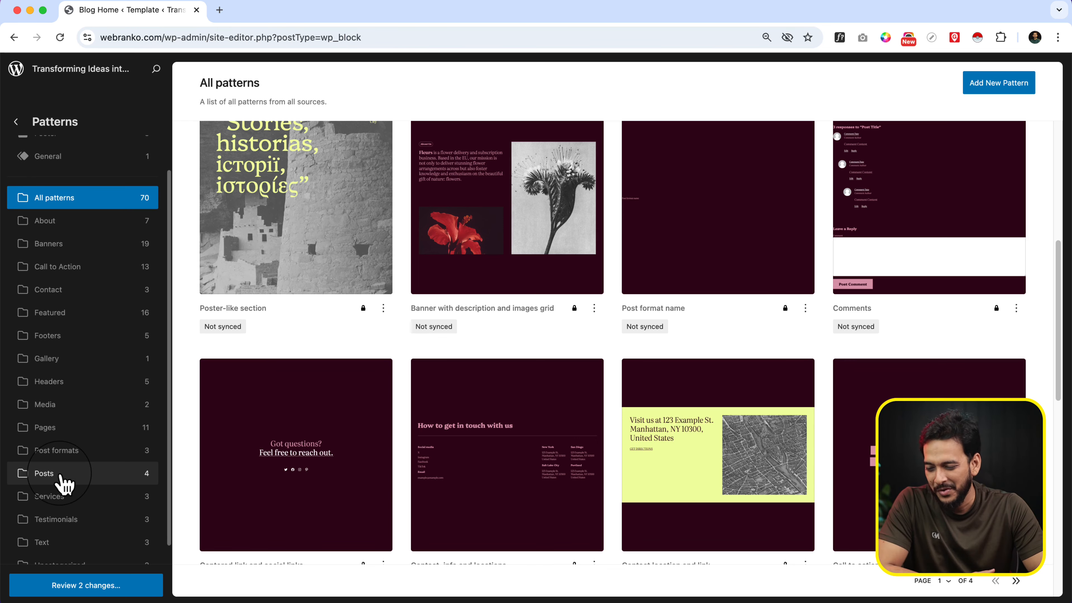
pyautogui.scroll(1, 98, 435)
pyautogui.click(110, 235)
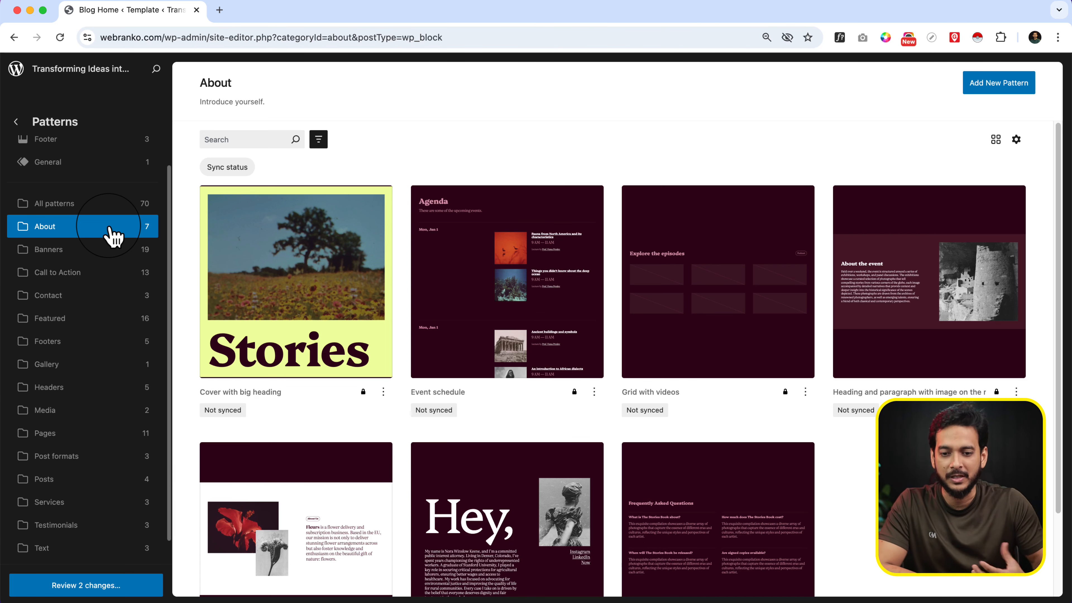
pyautogui.scroll(-1, 108, 435)
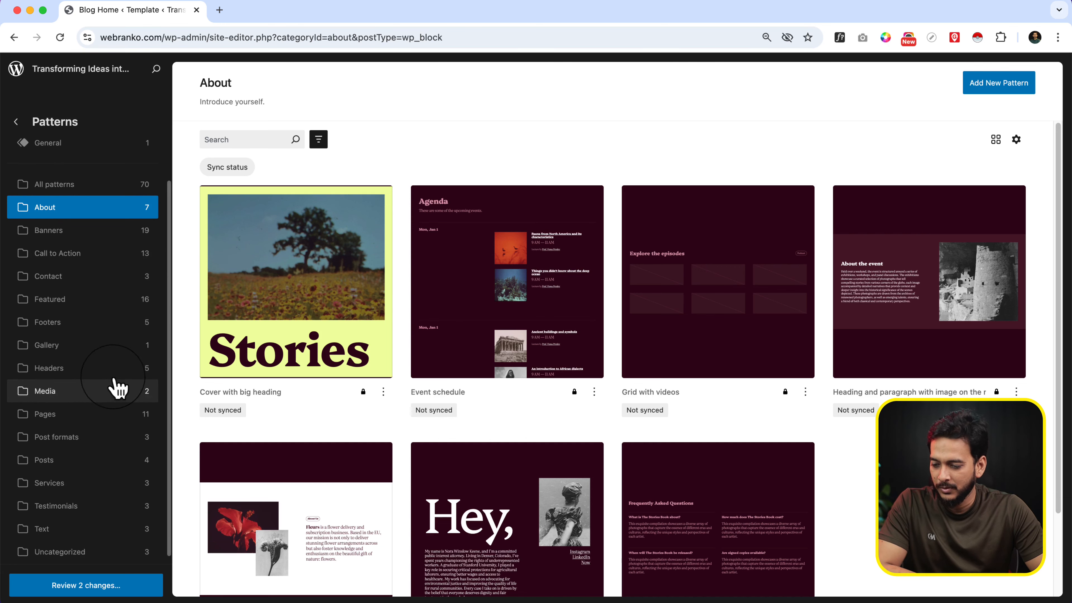
# Browse the Featured patterns and check the actions available for the pattern with a short heading, paragraph and image
pyautogui.click(104, 313)
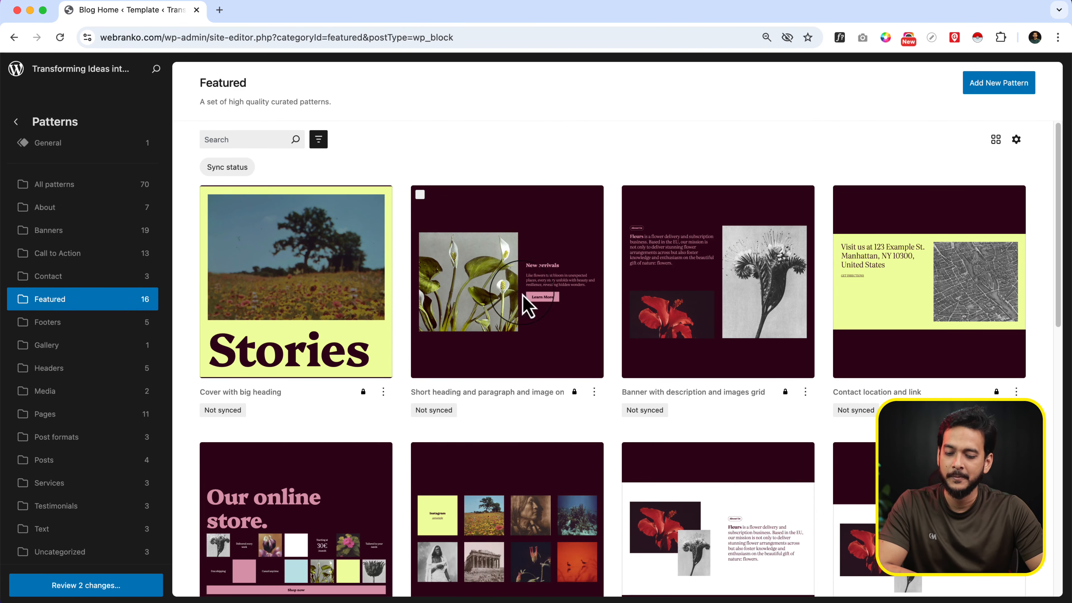
pyautogui.click(594, 395)
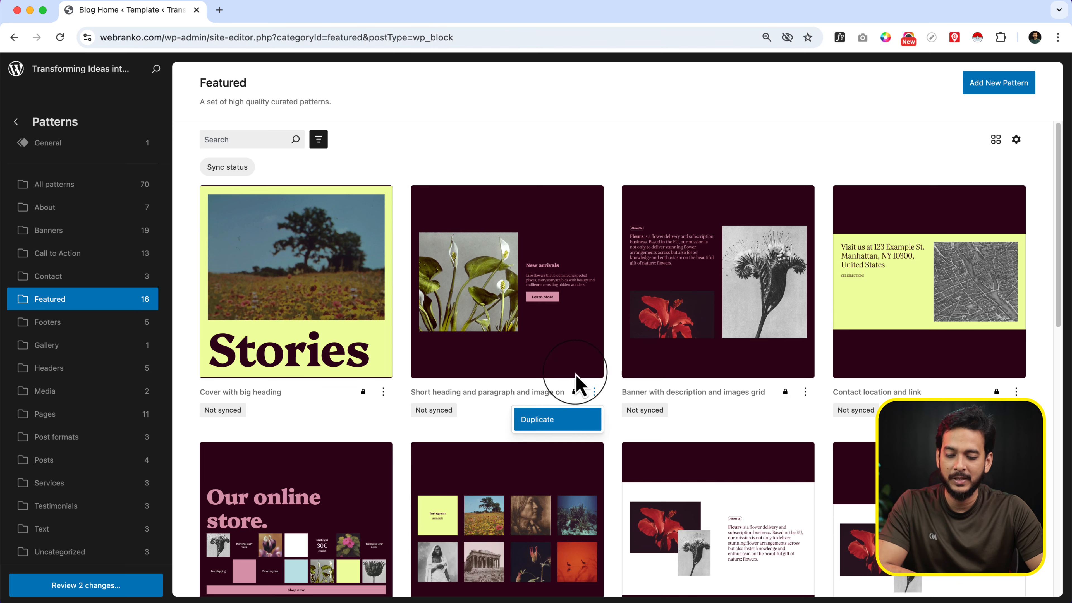
pyautogui.click(493, 271)
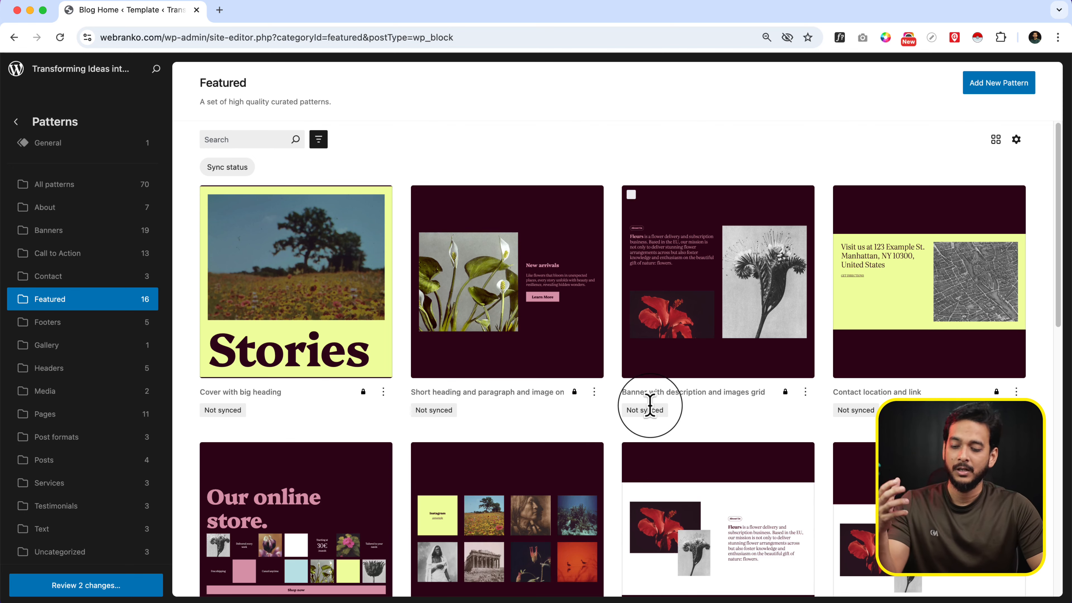
pyautogui.scroll(-7, 629, 418)
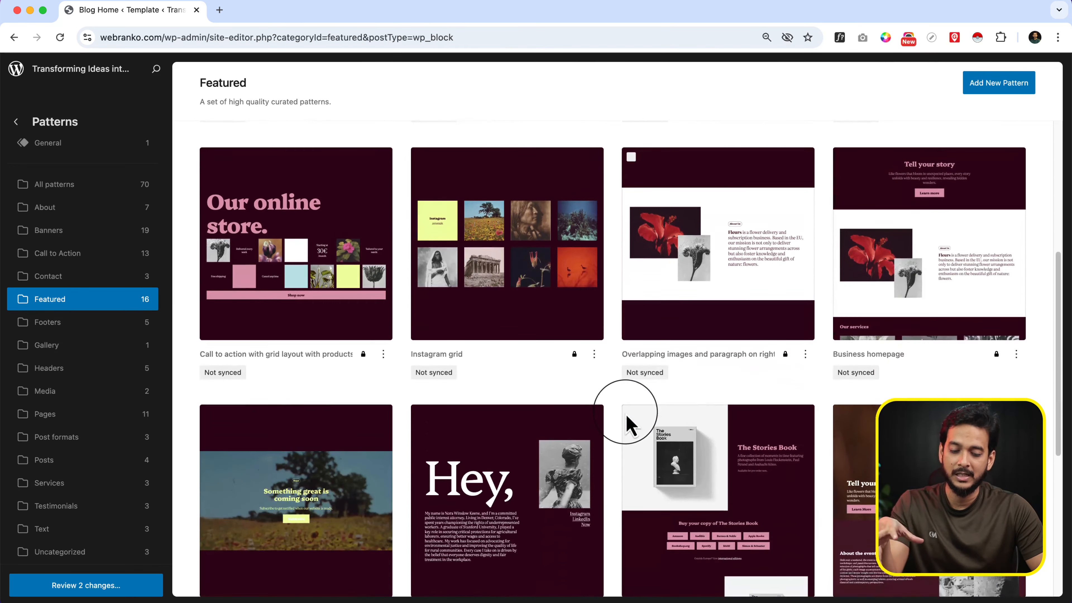
pyautogui.scroll(-2, 629, 425)
pyautogui.scroll(-5, 626, 425)
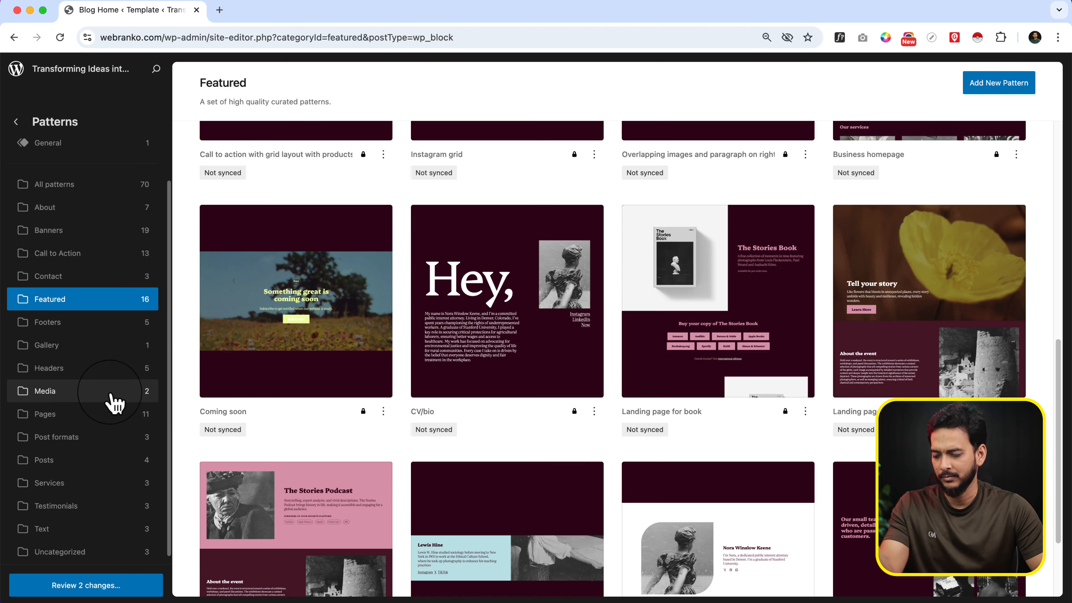
pyautogui.scroll(3, 113, 403)
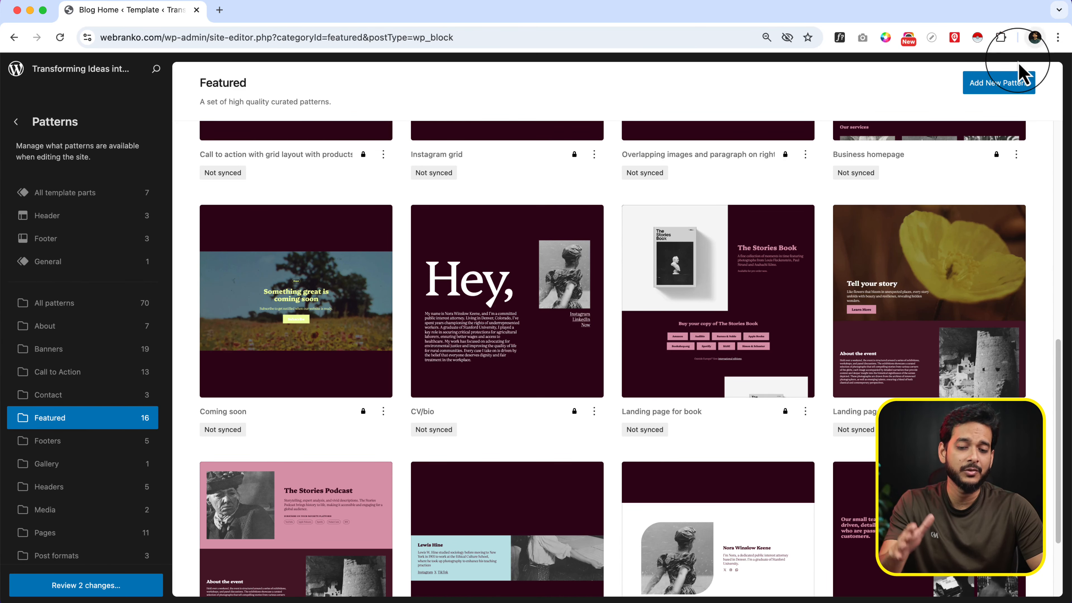
# Check the area choices offered for a new template part and close the dialog without adding one
pyautogui.click(1010, 87)
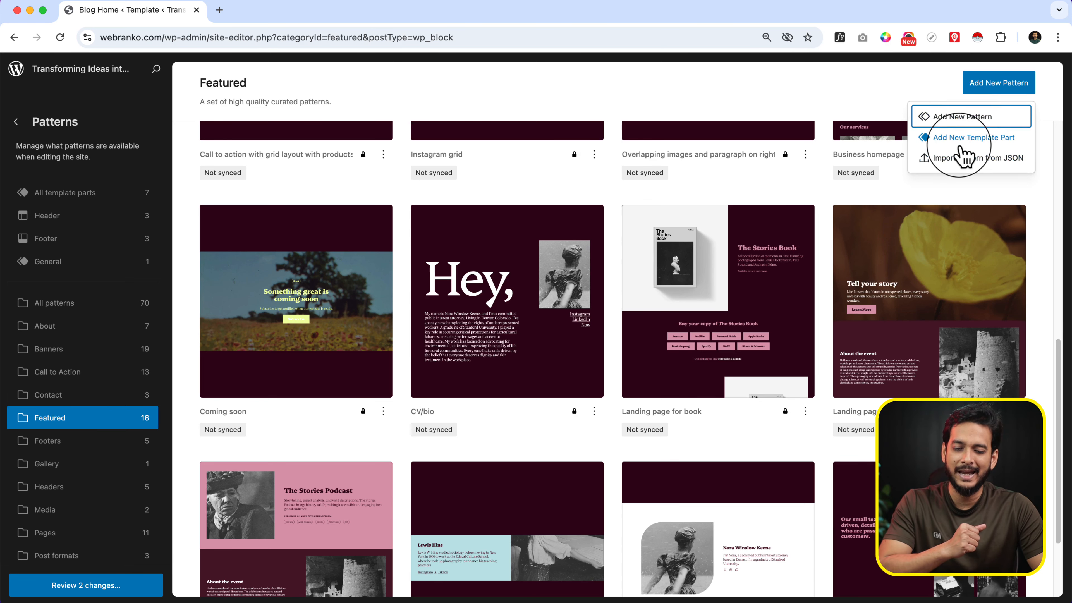
pyautogui.click(960, 143)
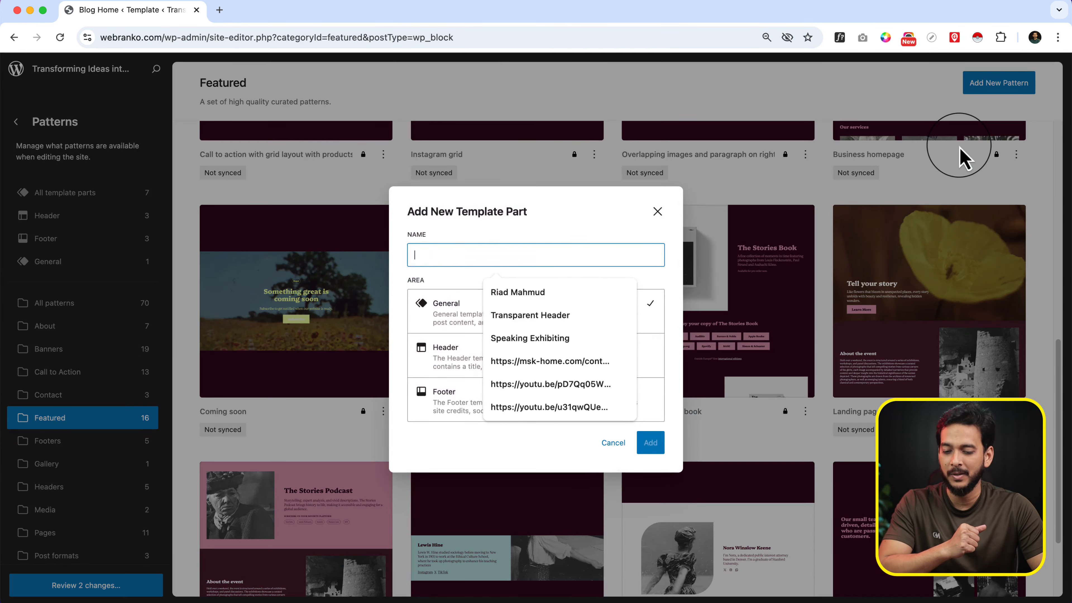
pyautogui.click(590, 238)
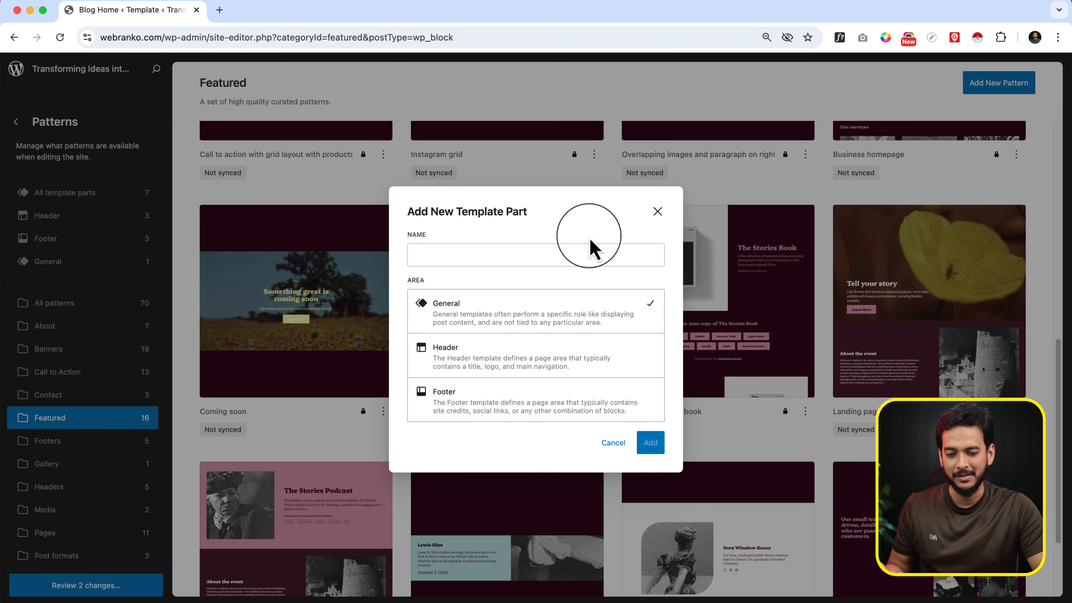
pyautogui.click(656, 213)
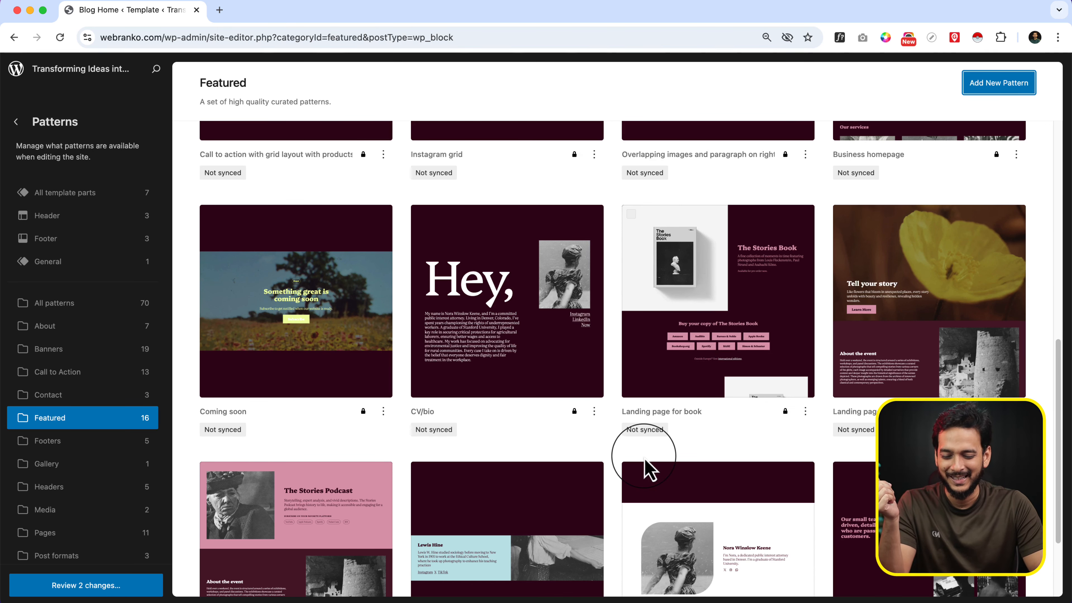
# Check the layout and appearance options of the Featured patterns list, and return to the Design overview
pyautogui.scroll(-3, 646, 466)
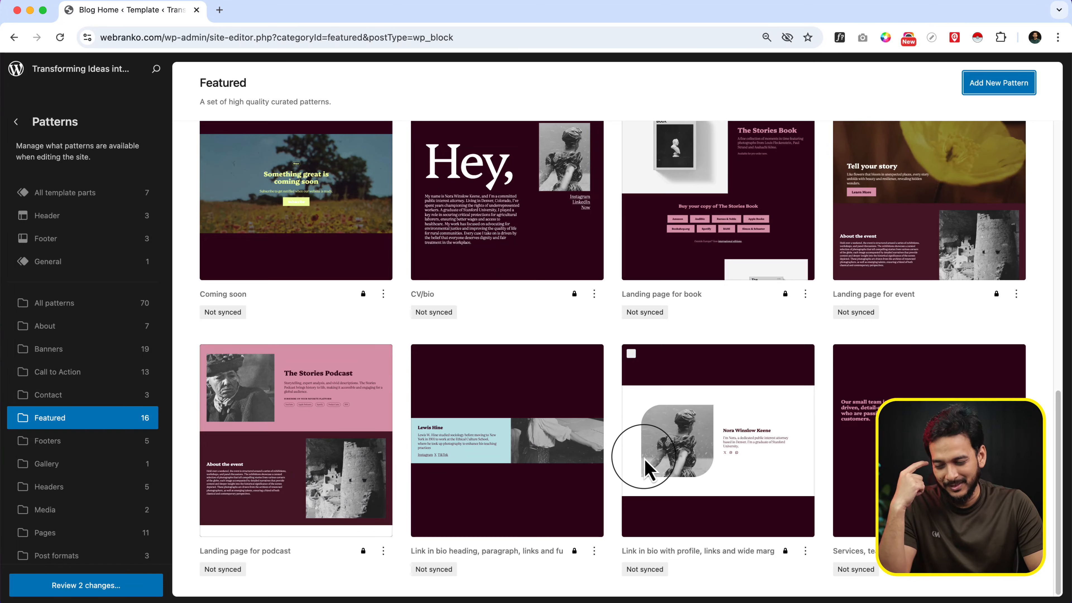
pyautogui.scroll(15, 646, 467)
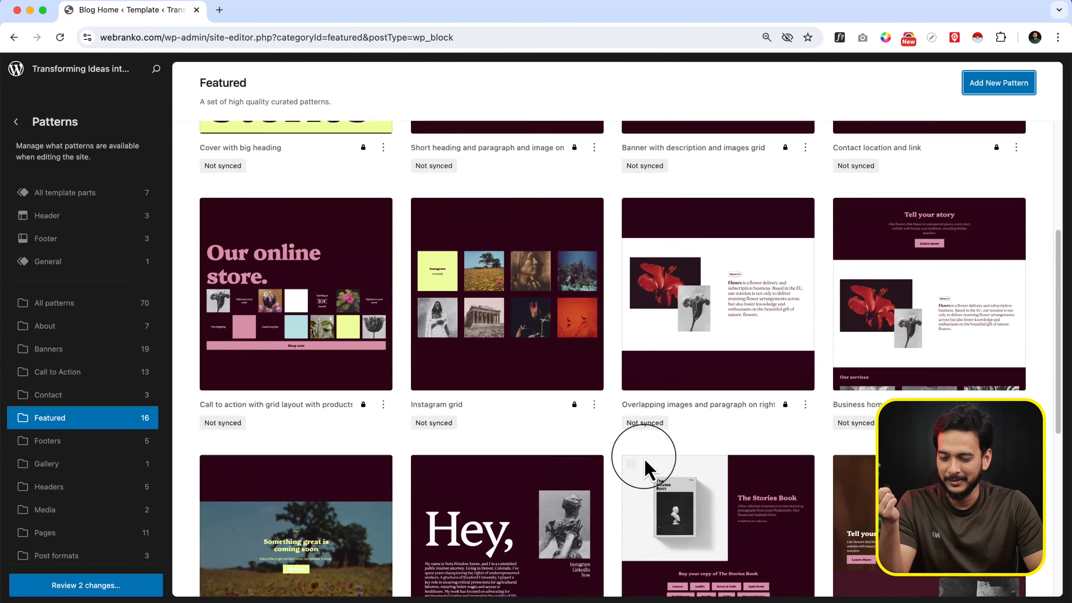
pyautogui.scroll(-15, 645, 458)
pyautogui.scroll(15, 958, 332)
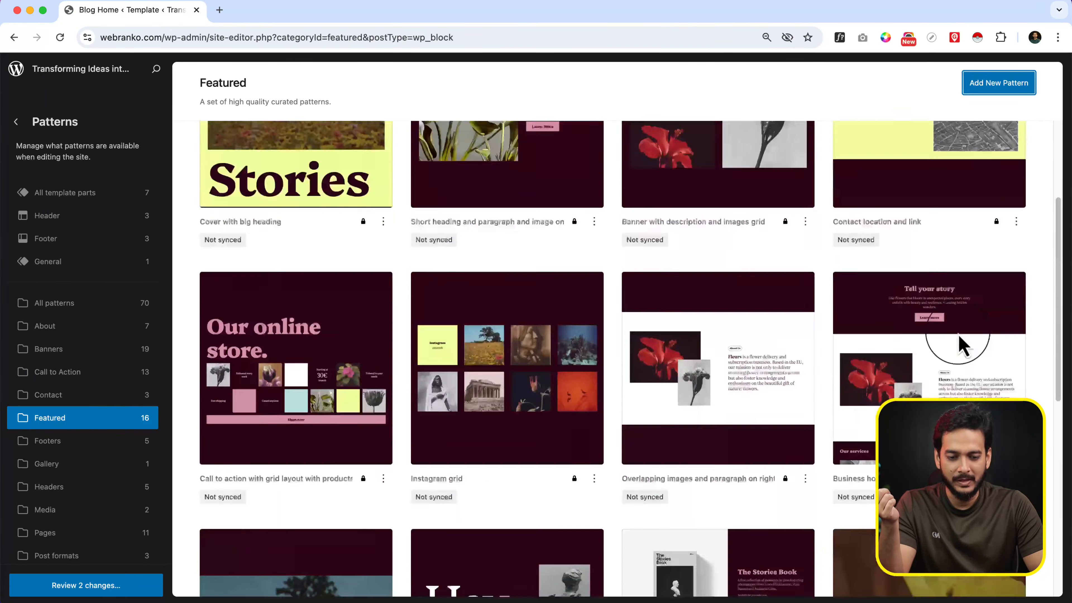
pyautogui.click(999, 141)
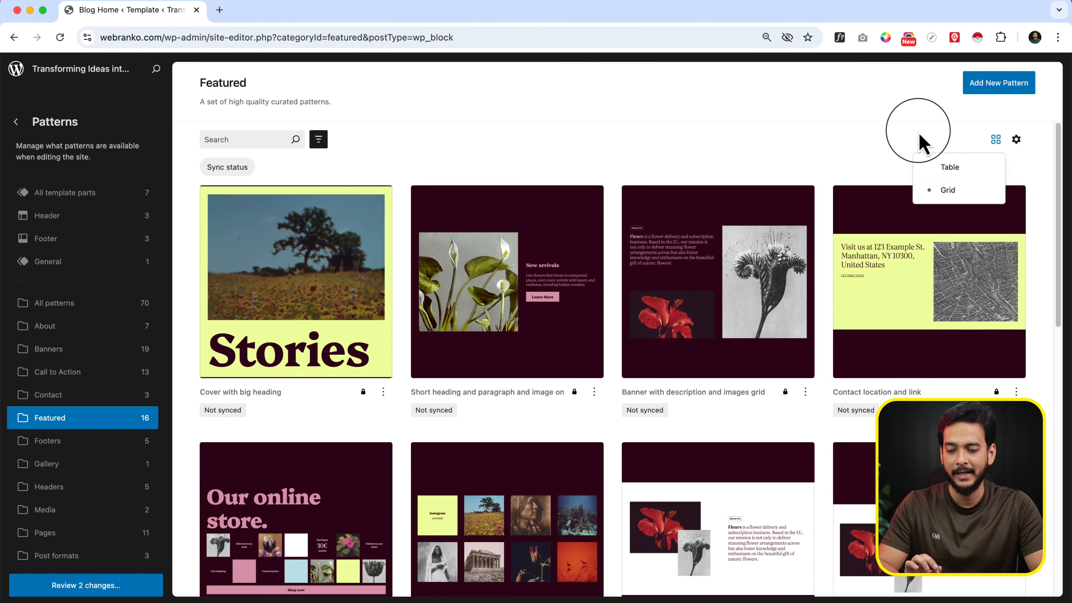
pyautogui.click(1017, 140)
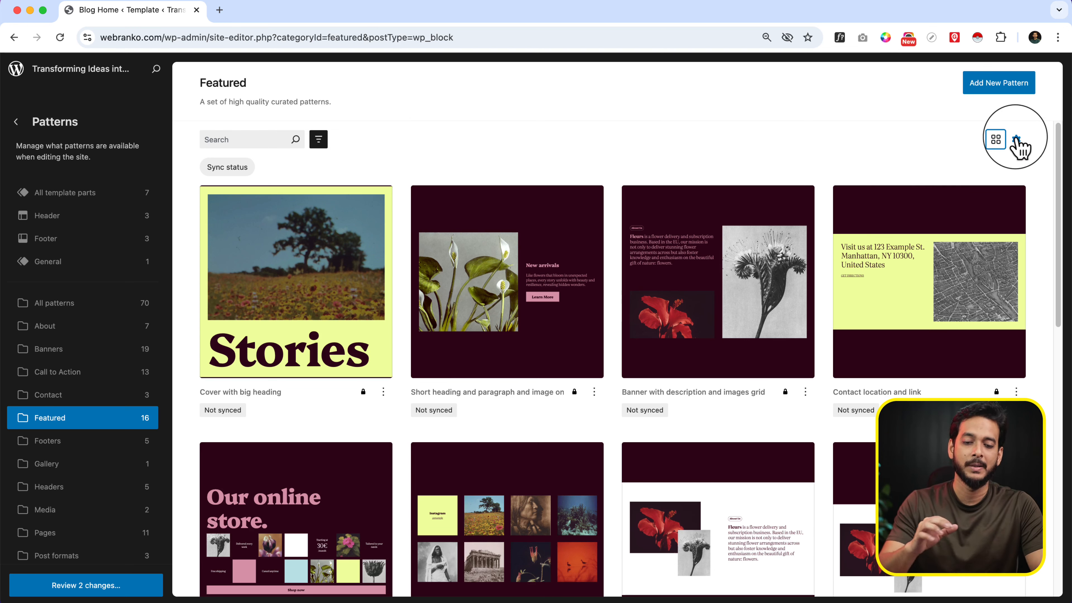
pyautogui.click(1017, 141)
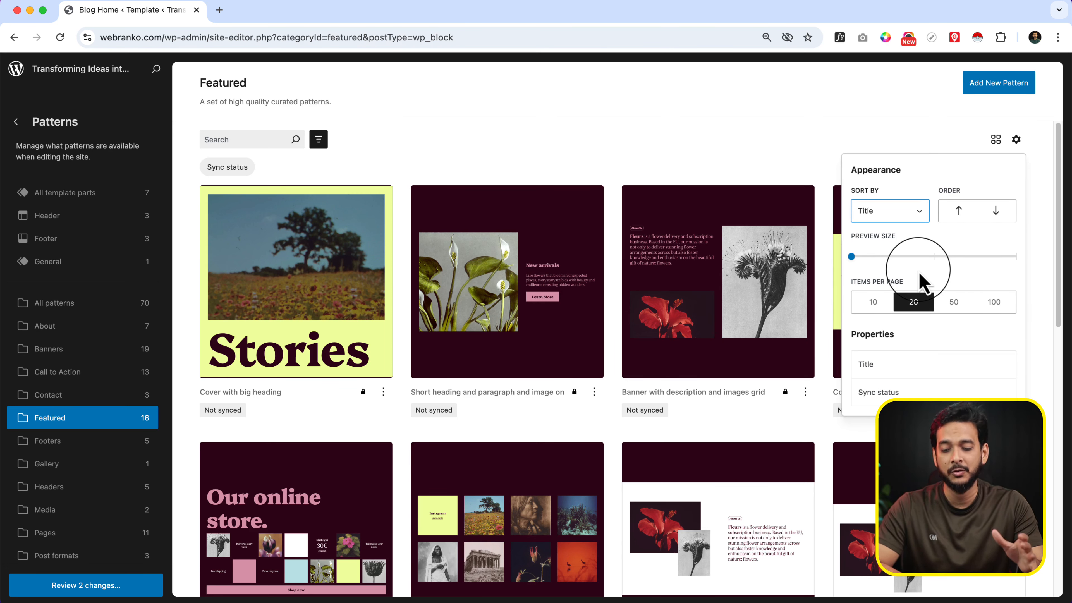
pyautogui.moveTo(995, 393)
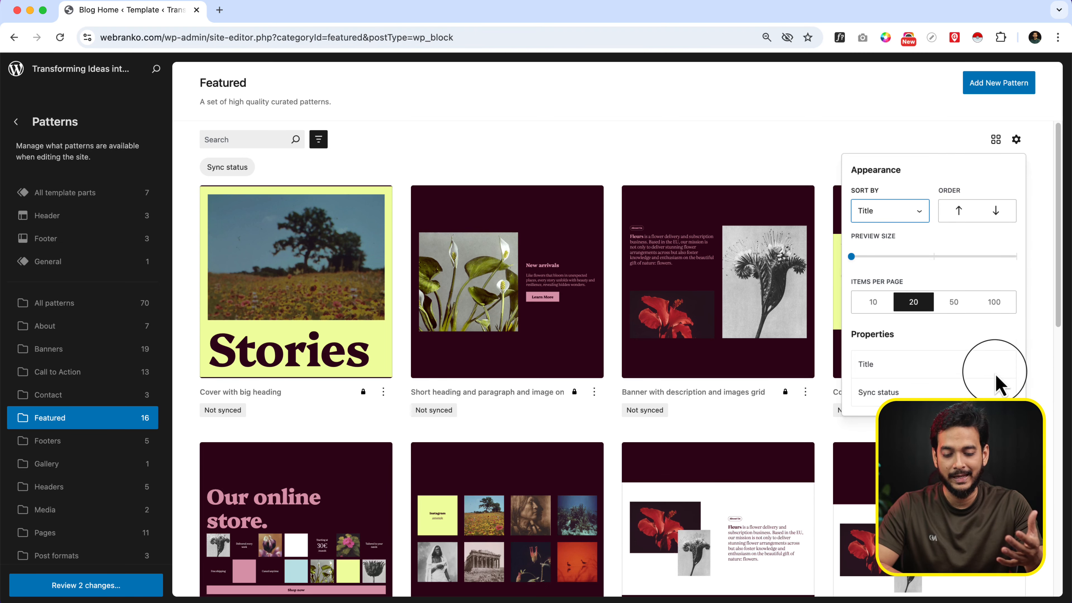
pyautogui.moveTo(997, 368)
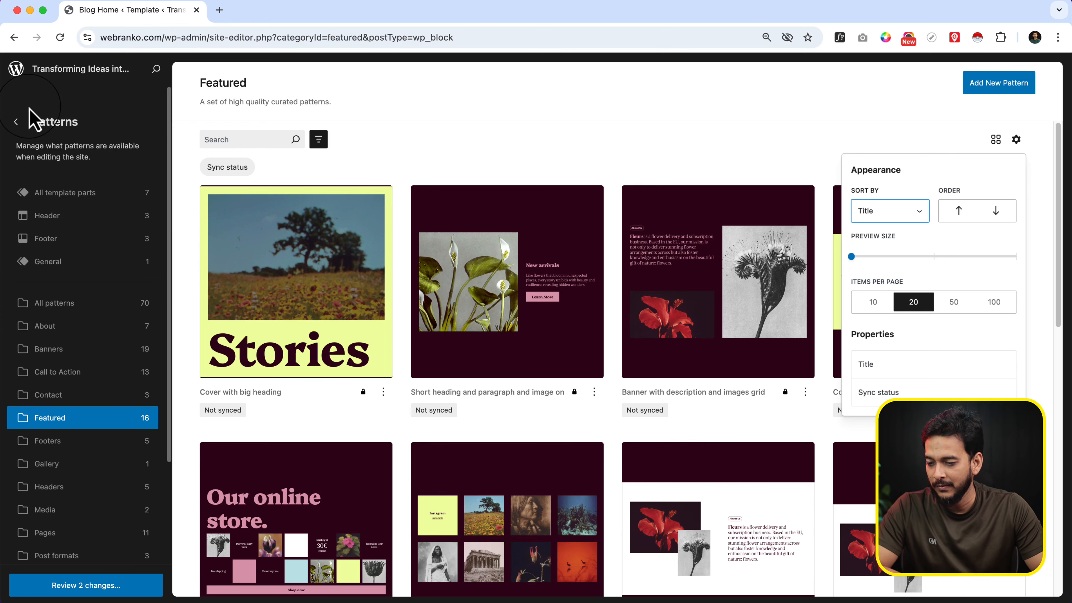
pyautogui.click(17, 122)
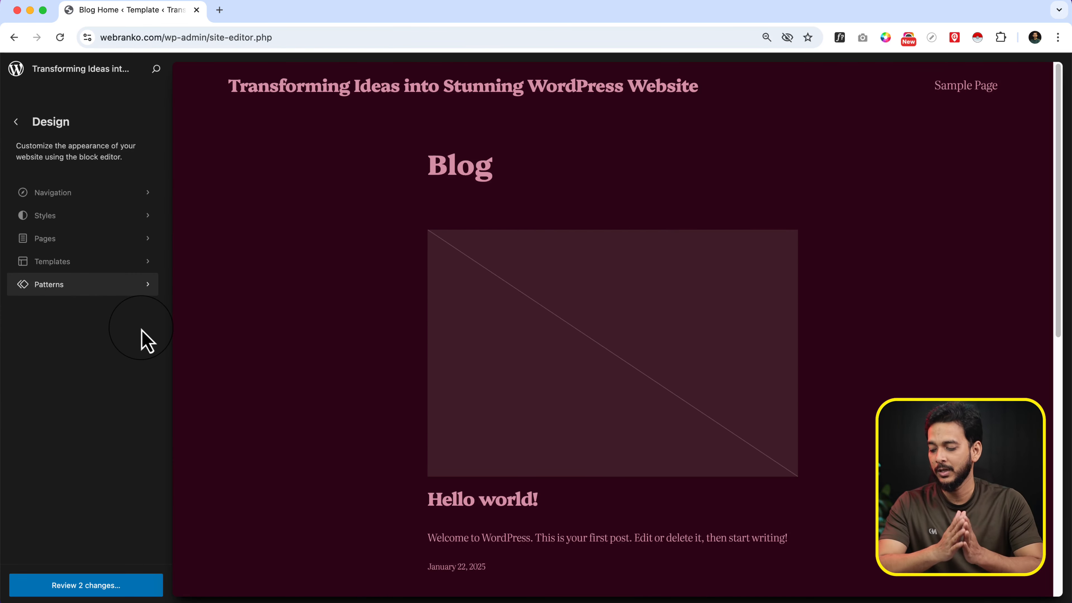
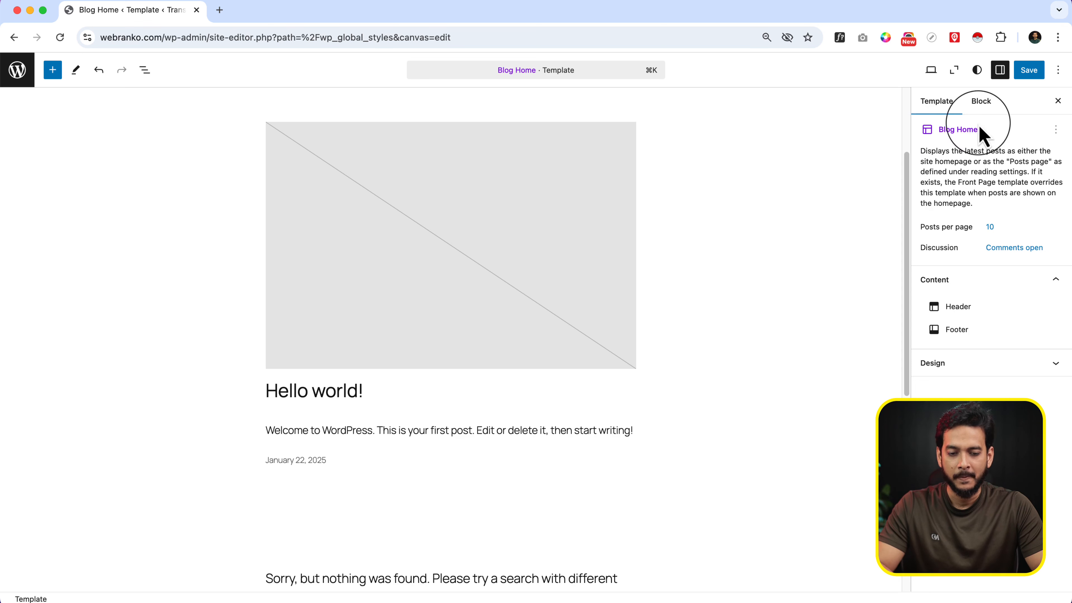
# Show the global styles, look through the inserter's blocks, patterns and media, and browse the Openverse images
pyautogui.click(978, 70)
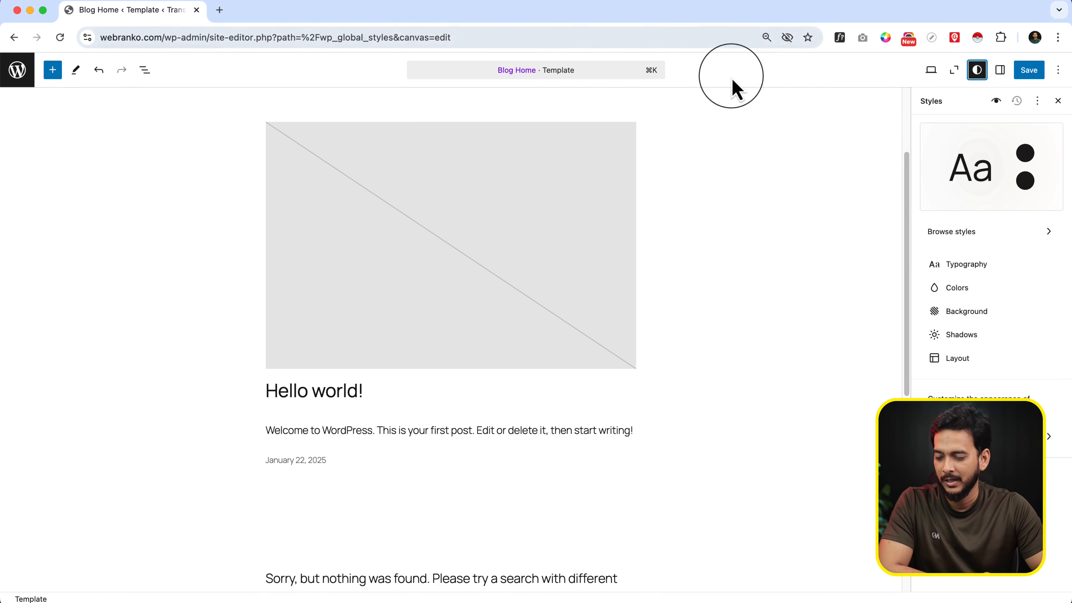
pyautogui.click(57, 72)
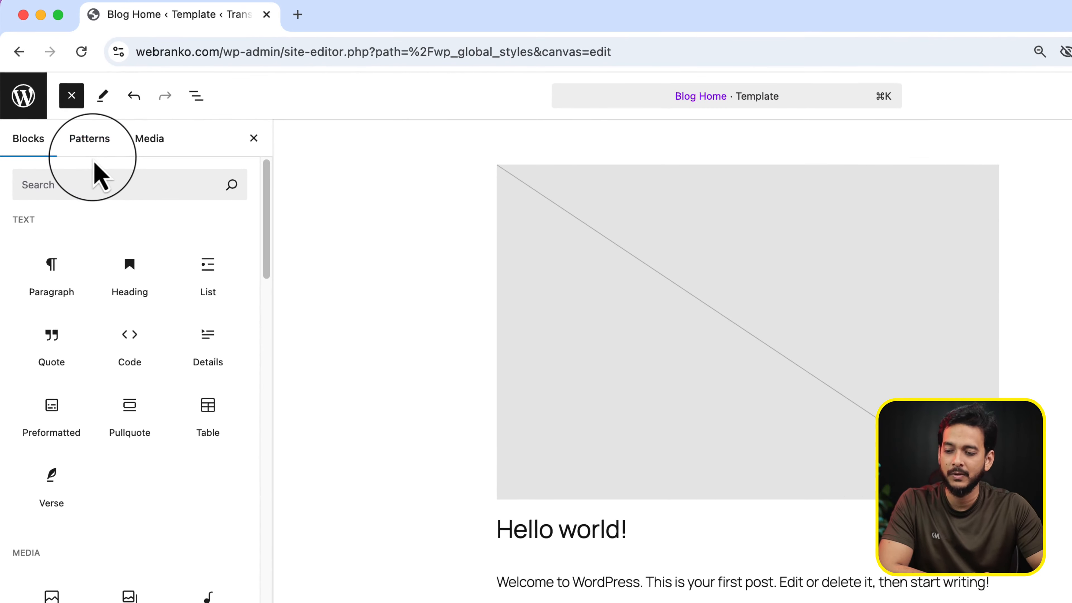
pyautogui.click(87, 140)
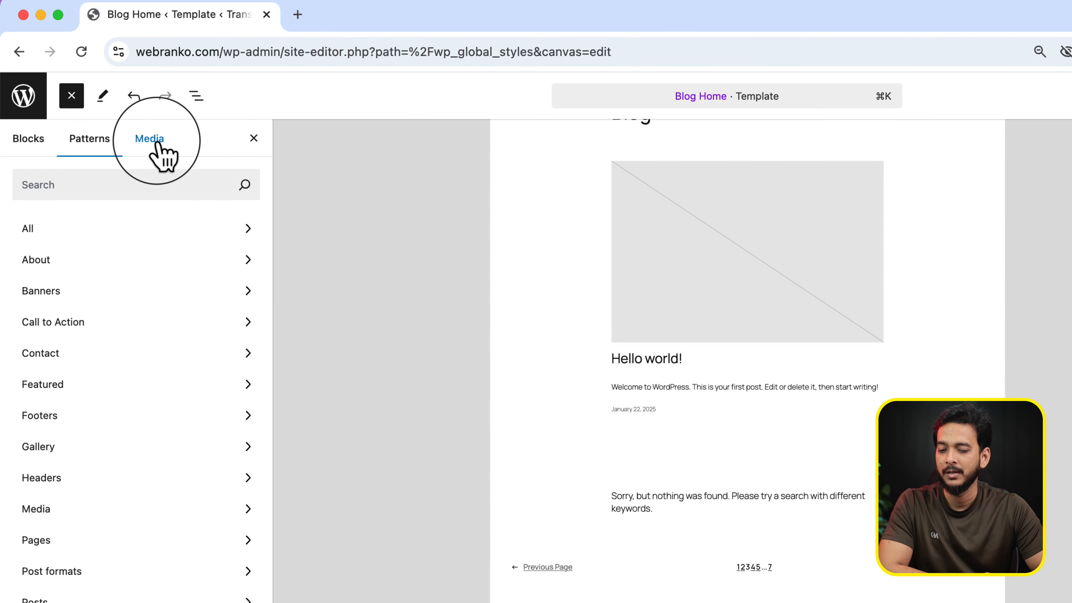
pyautogui.click(153, 141)
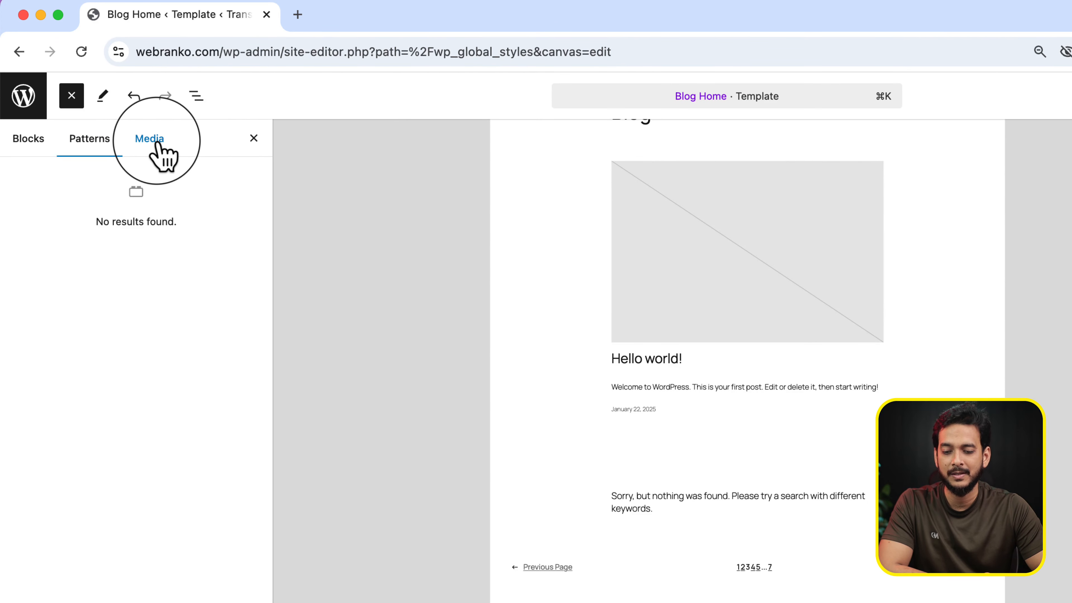
pyautogui.click(89, 140)
pyautogui.click(151, 138)
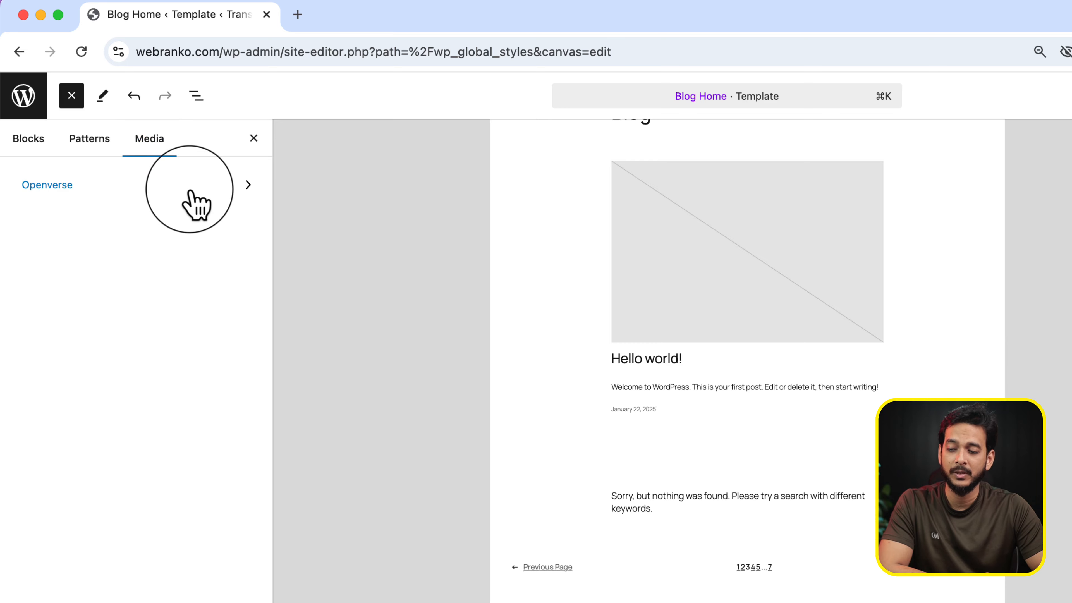
pyautogui.click(195, 203)
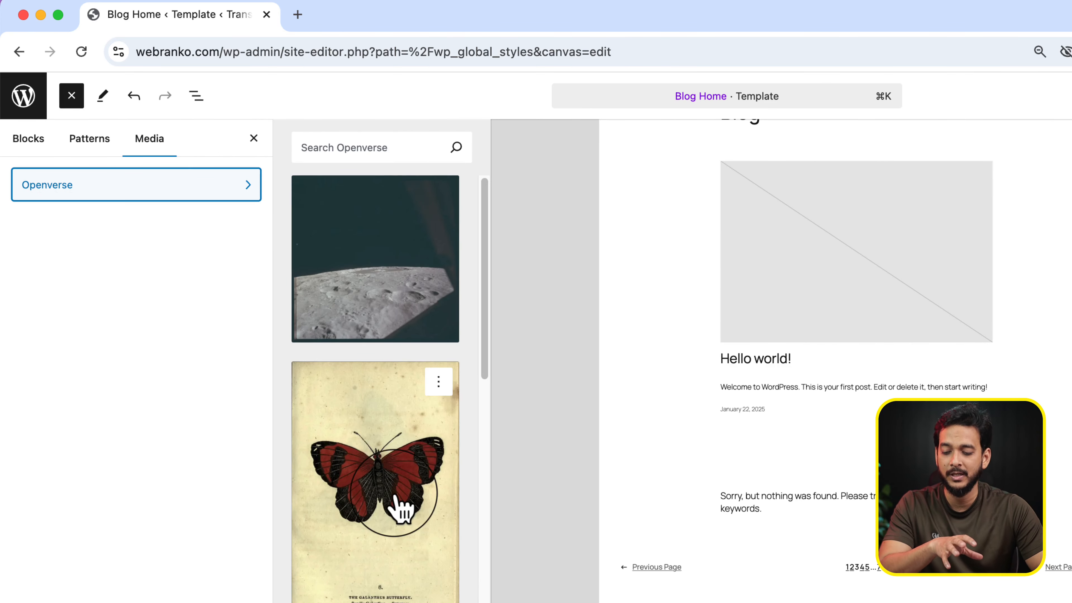
pyautogui.scroll(-10, 400, 505)
pyautogui.scroll(-15, 400, 505)
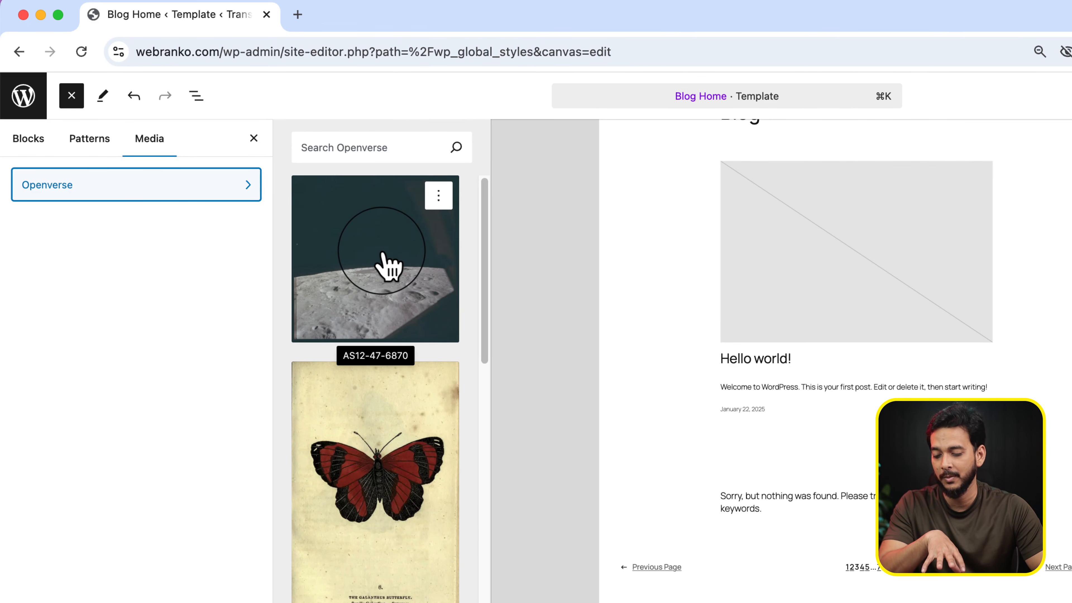
# Browse the available blocks through the Theme group and preview the Header with large title block
pyautogui.click(87, 140)
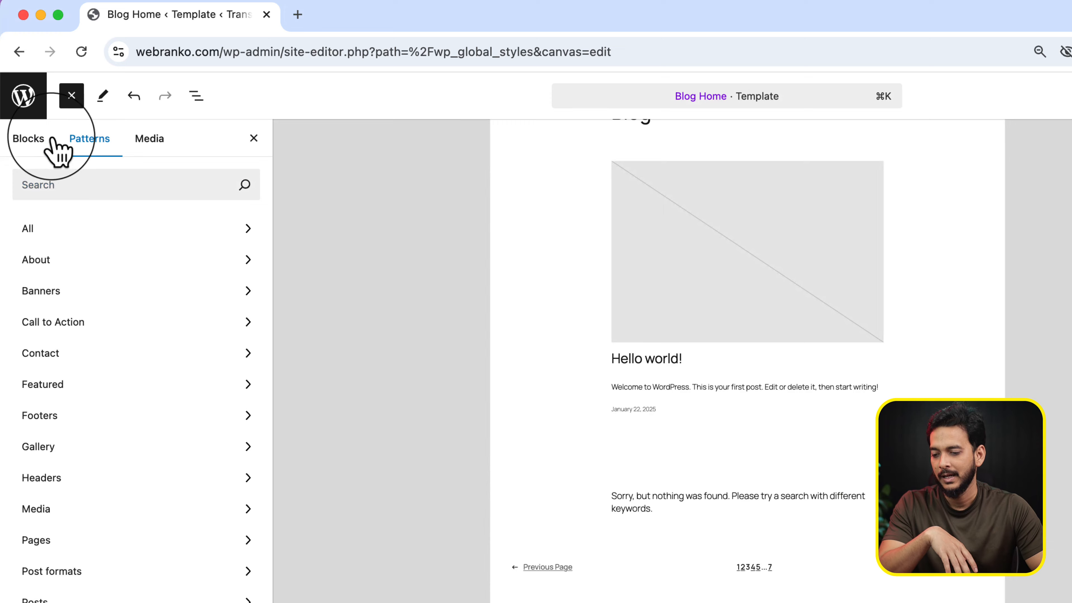
pyautogui.click(32, 139)
pyautogui.scroll(-10, 115, 549)
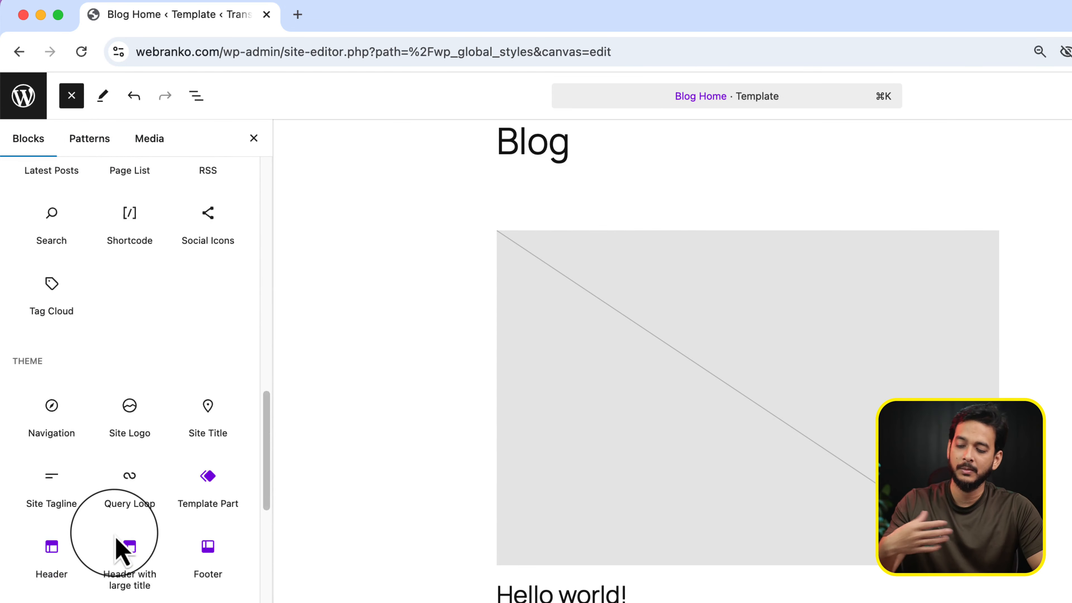
pyautogui.scroll(-1, 117, 542)
pyautogui.moveTo(124, 545)
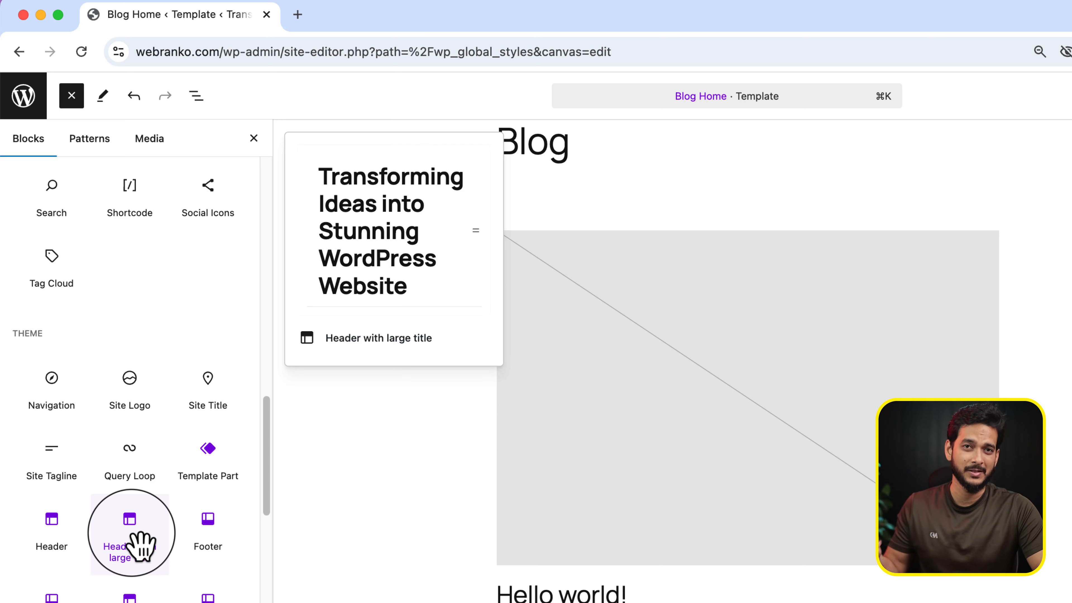
pyautogui.scroll(15, 141, 547)
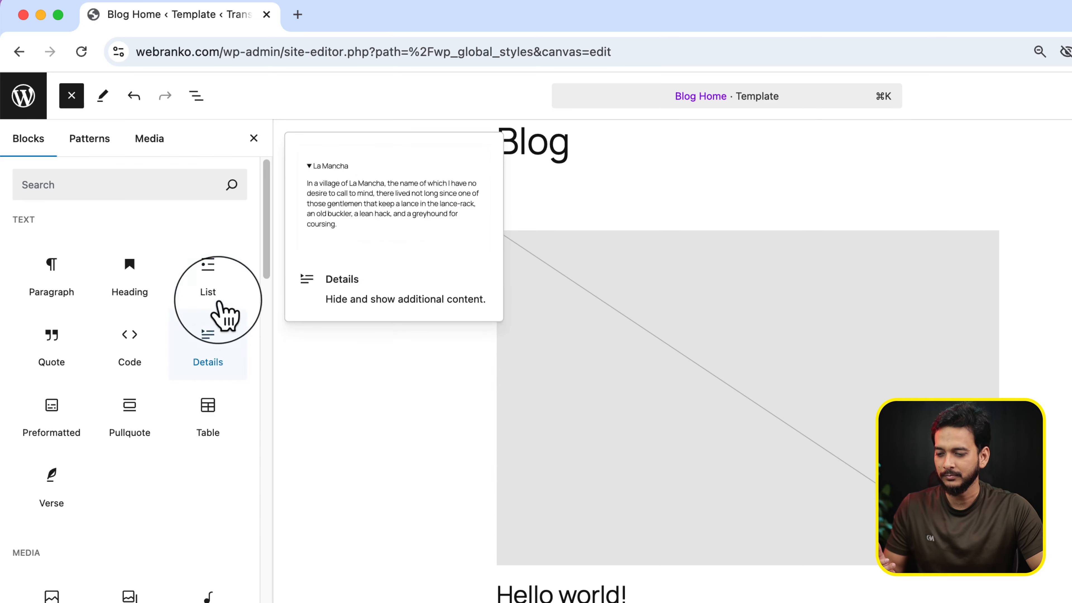
# Check the Edit and Select tool choices and show the list view of the Blog Home template's structure
pyautogui.click(101, 152)
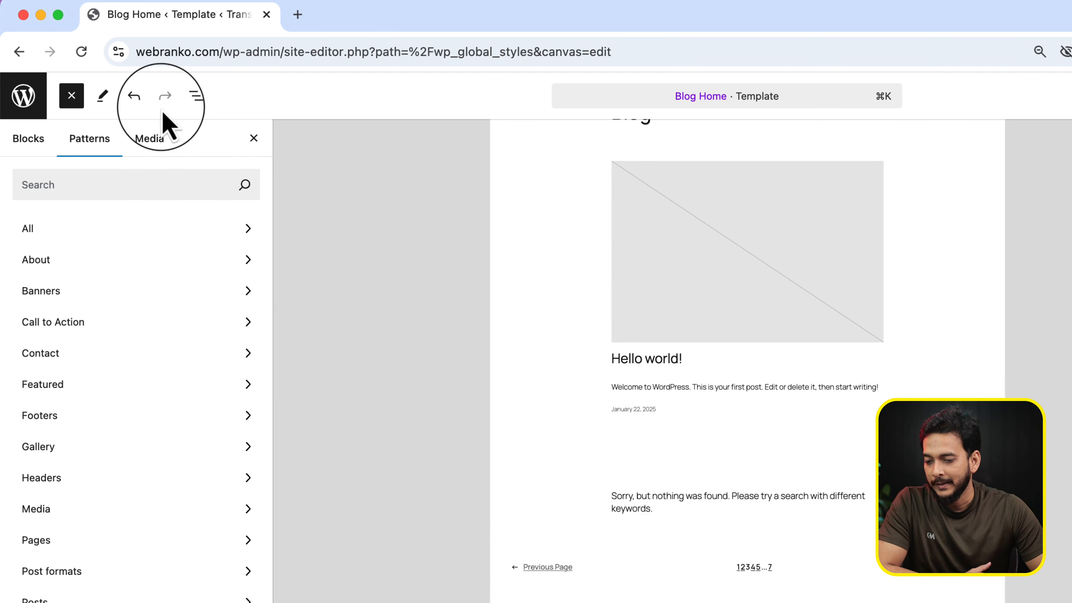
pyautogui.click(105, 98)
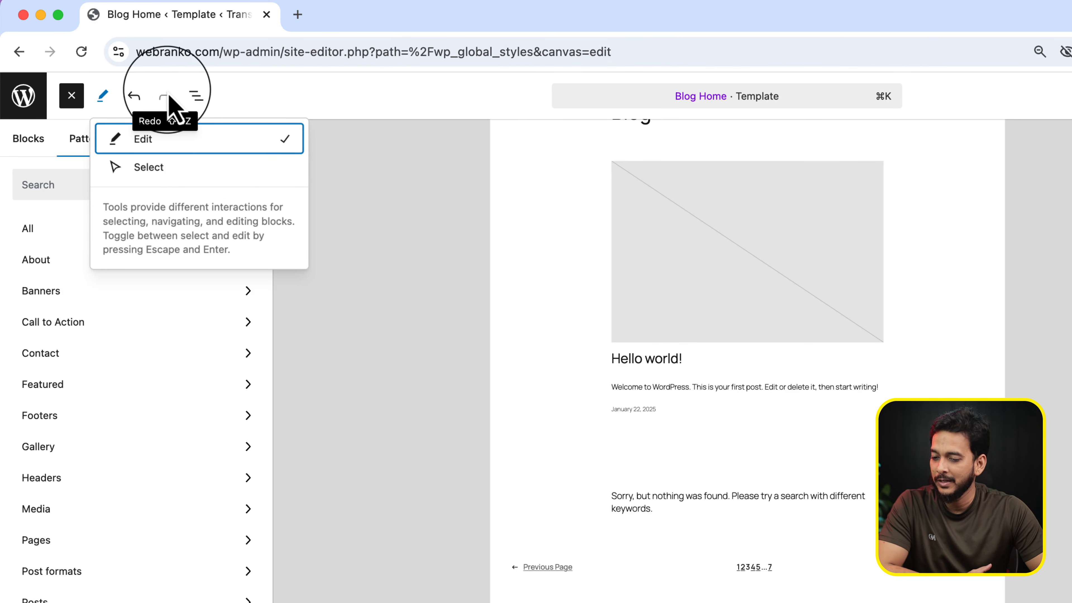
pyautogui.click(195, 96)
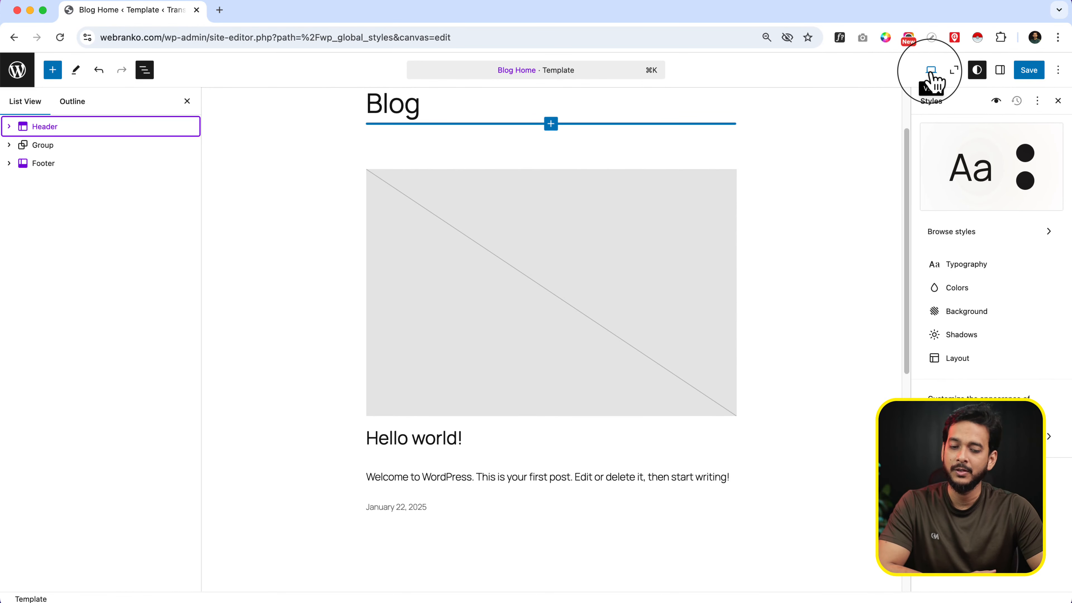
# Preview the Blog Home template at tablet and mobile sizes, and return to the desktop view
pyautogui.click(931, 71)
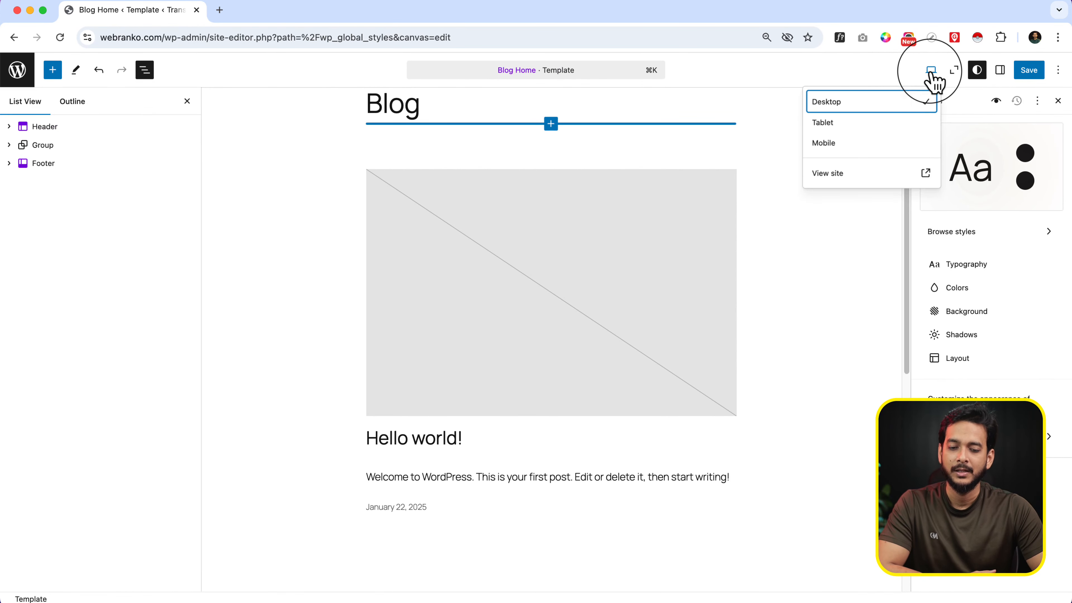
pyautogui.click(873, 124)
pyautogui.click(865, 146)
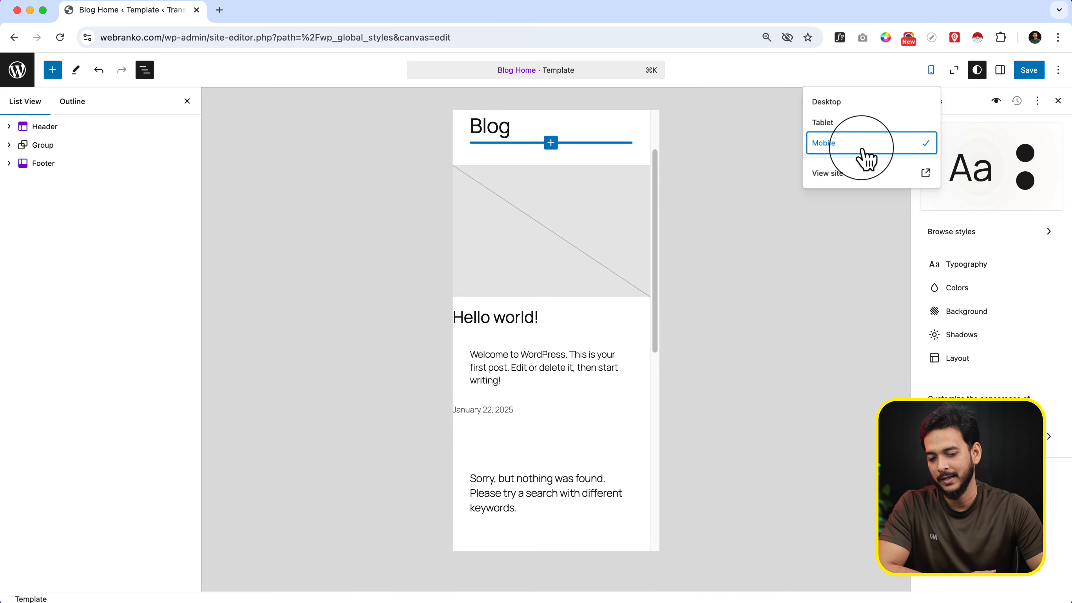
pyautogui.click(868, 123)
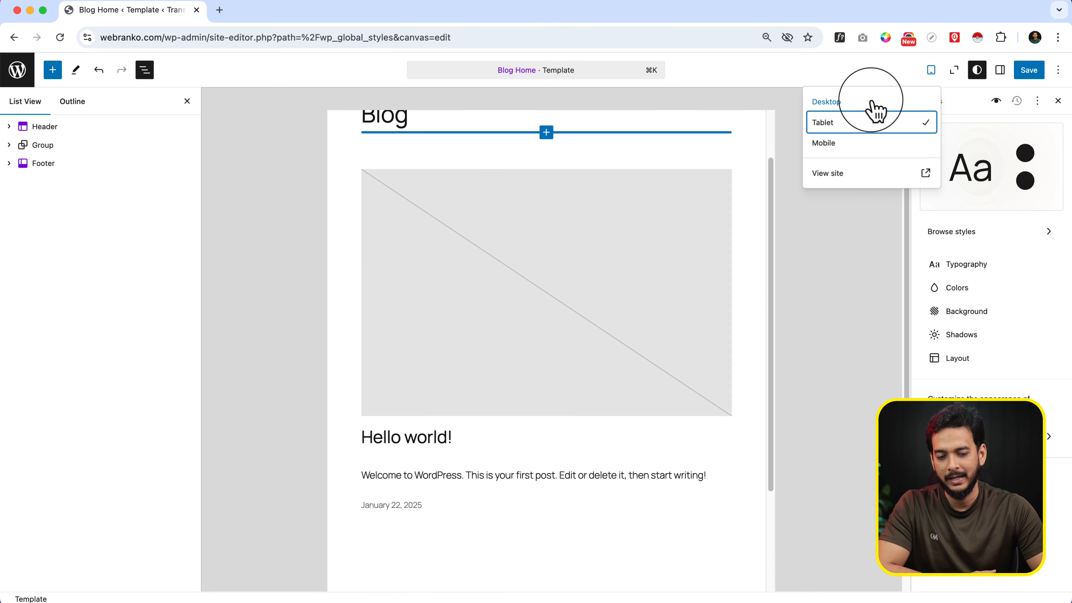
pyautogui.click(873, 102)
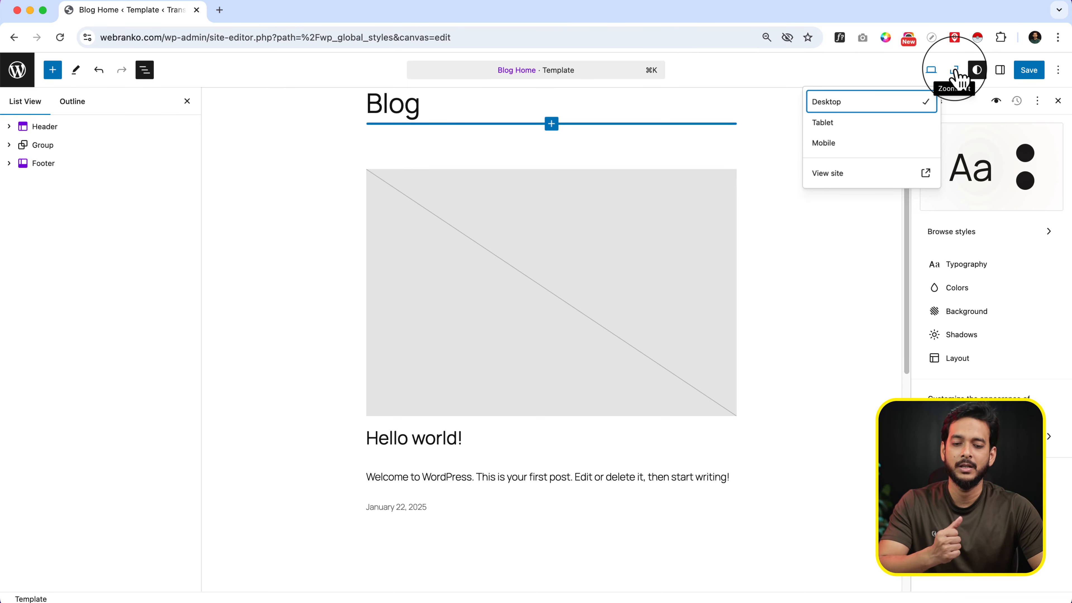
# Check the zoomed-out view of the template, return to normal zoom, and hide and reshow the Styles settings
pyautogui.click(956, 72)
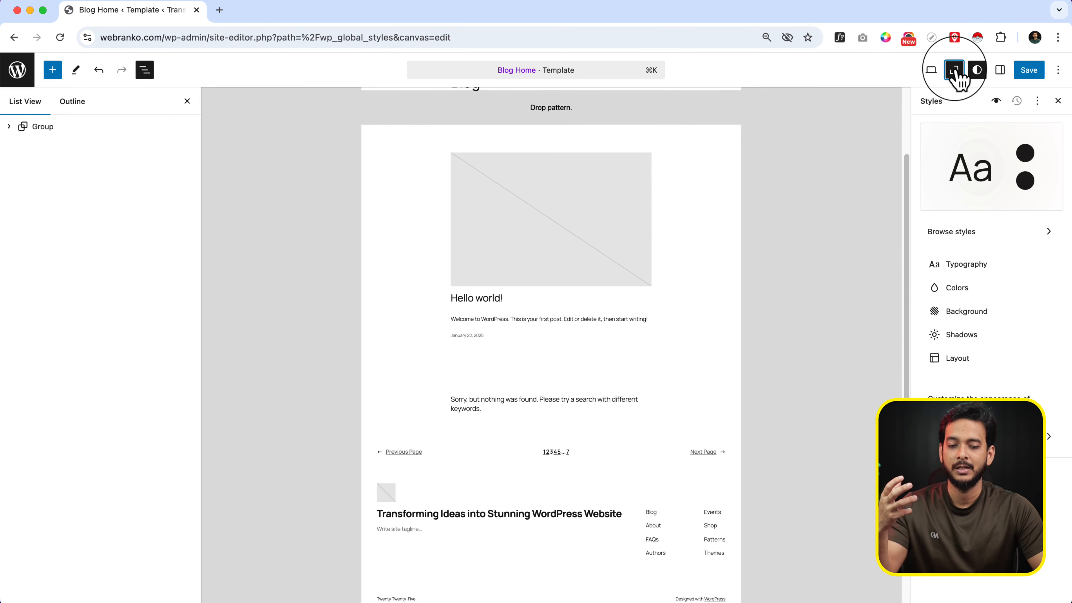
pyautogui.click(956, 72)
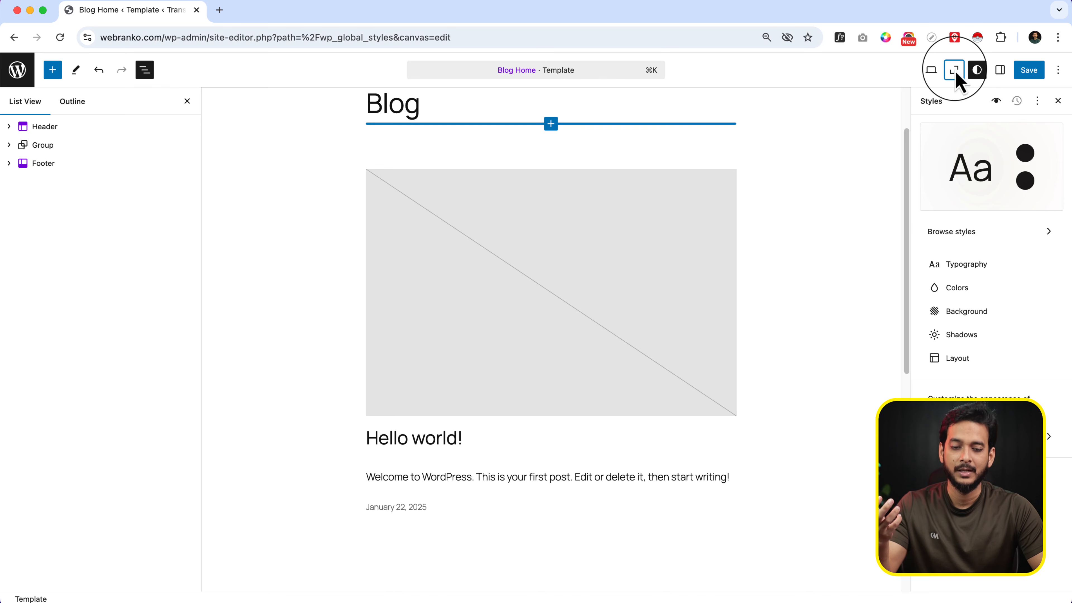
pyautogui.click(978, 70)
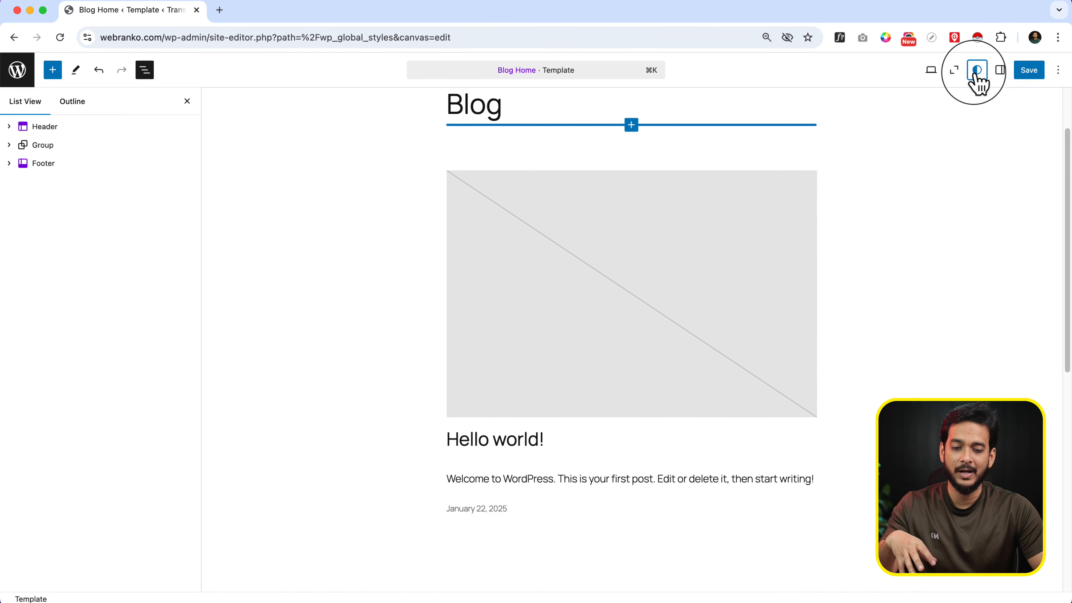
pyautogui.click(977, 70)
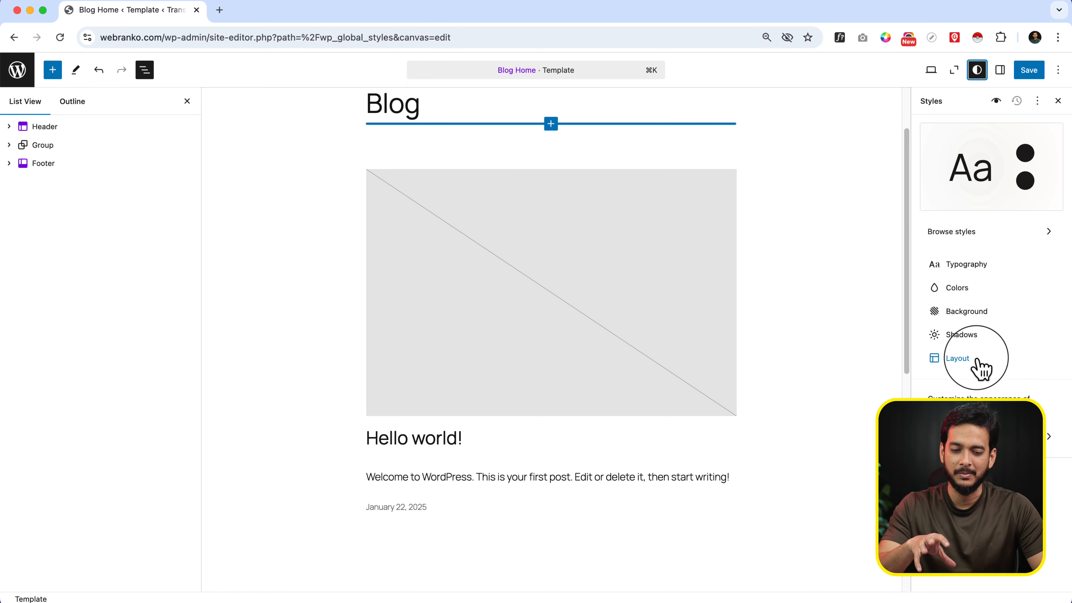
# Look through the text samples in the Style Book, from headings to code and details, and close it
pyautogui.click(997, 101)
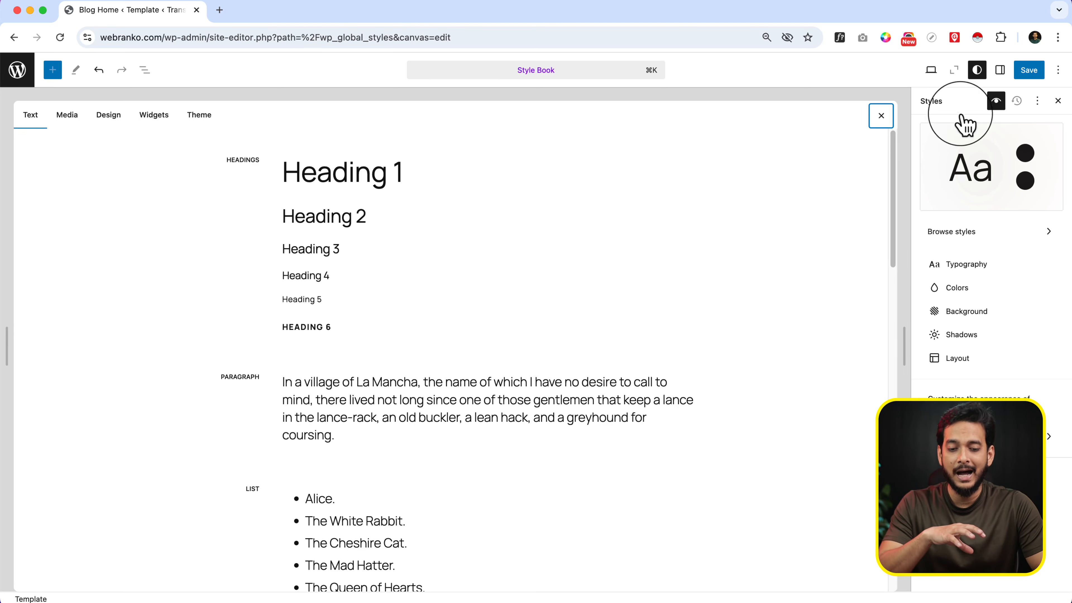
pyautogui.click(997, 101)
pyautogui.click(998, 102)
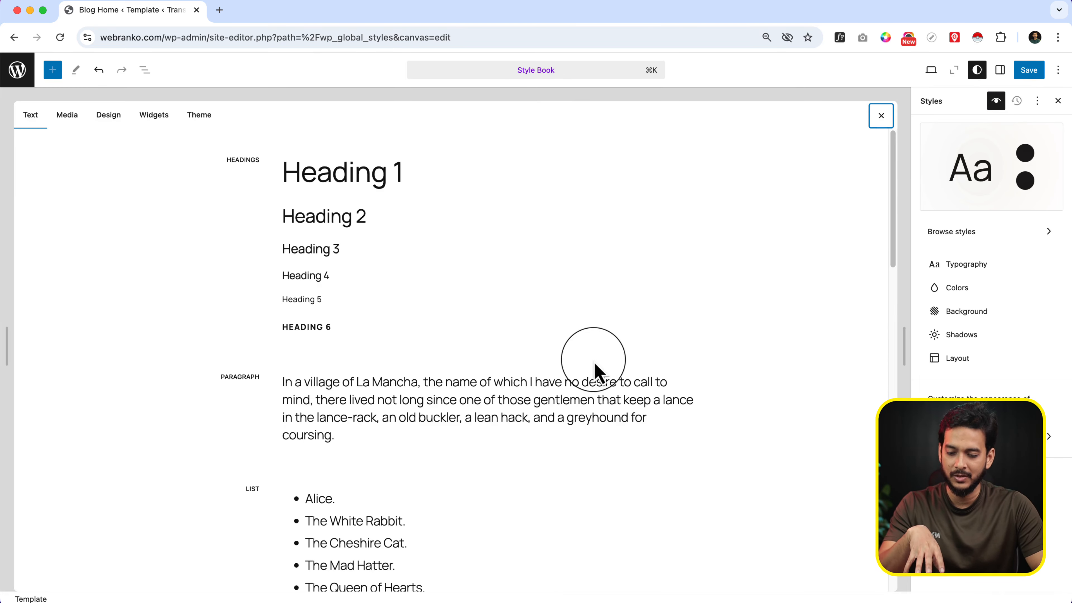
pyautogui.scroll(-10, 594, 363)
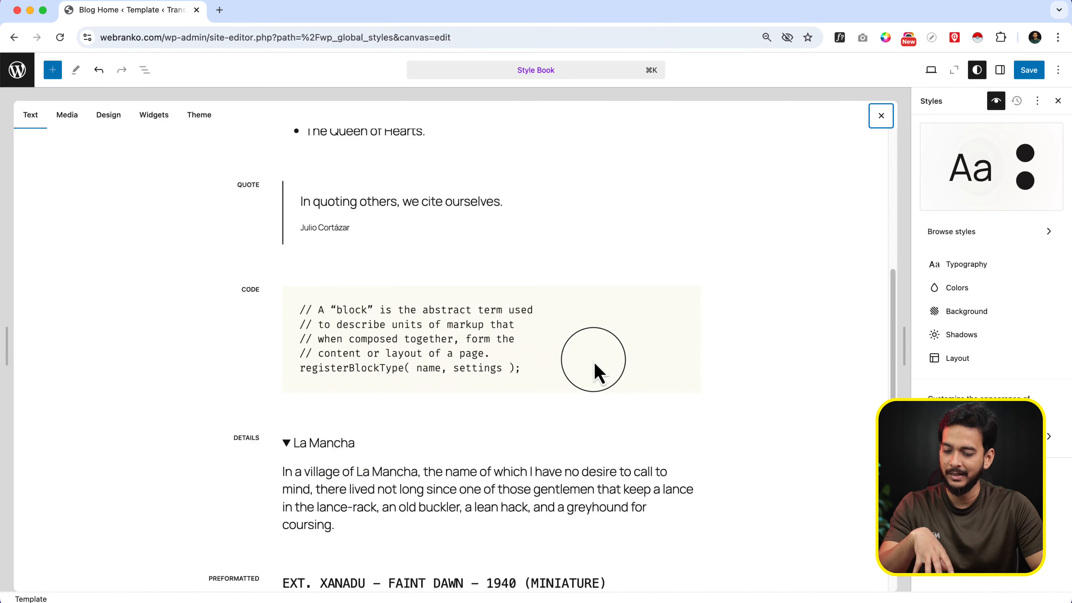
pyautogui.click(998, 101)
# Set the font of all headings to Fira Code in the site's typography styles
pyautogui.click(1001, 265)
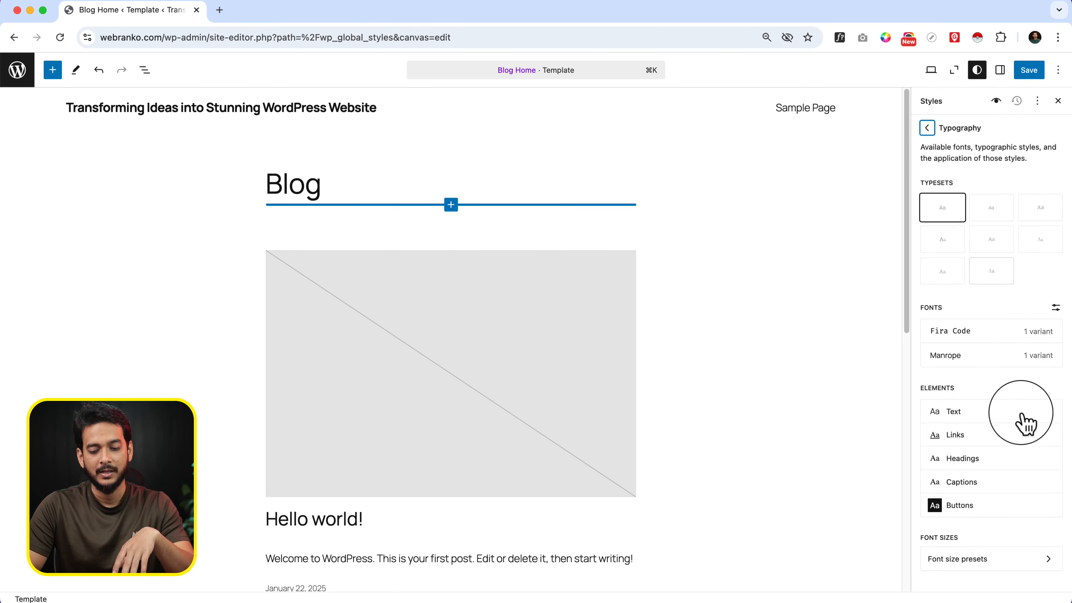
pyautogui.click(994, 456)
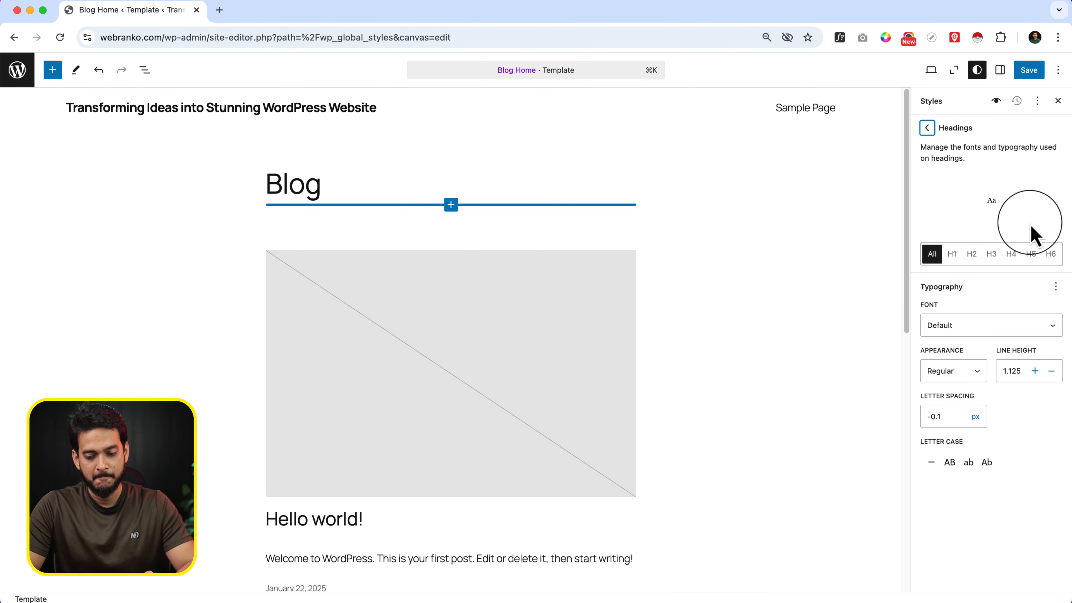
pyautogui.click(959, 327)
pyautogui.click(966, 354)
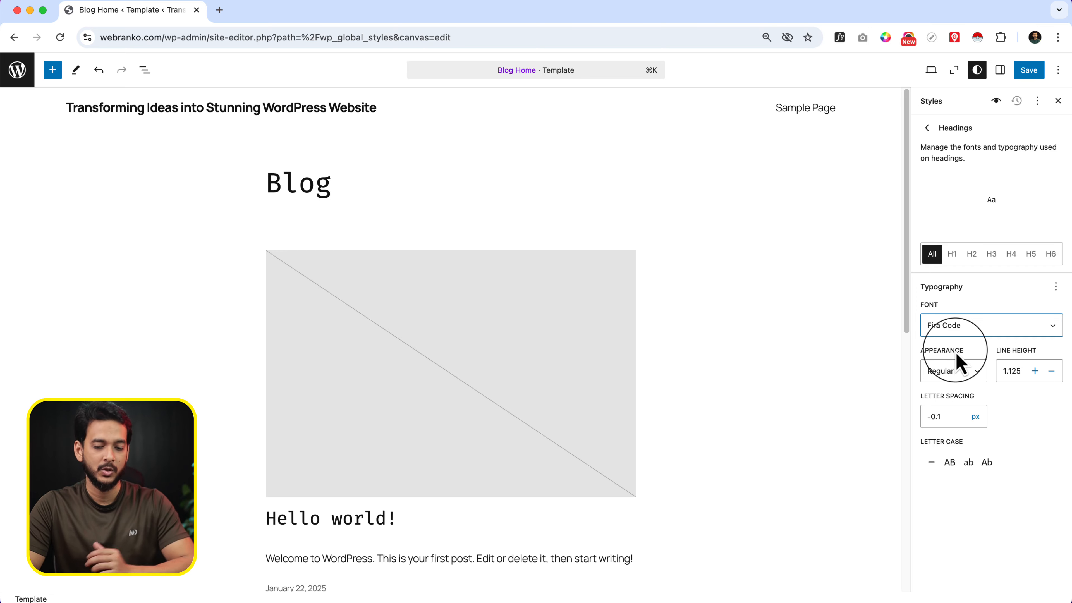
# Review the heading and text samples in the Style Book, check the Details block's style options, and return to the Blocks list
pyautogui.click(996, 100)
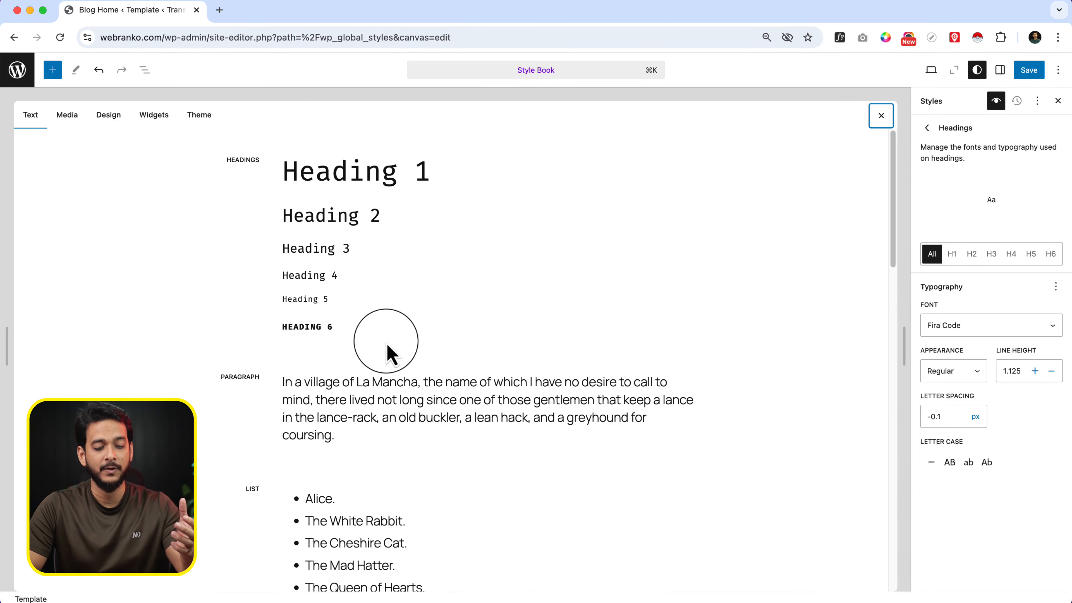
pyautogui.scroll(-6, 388, 345)
pyautogui.scroll(-6, 386, 342)
pyautogui.click(387, 341)
pyautogui.scroll(8, 602, 257)
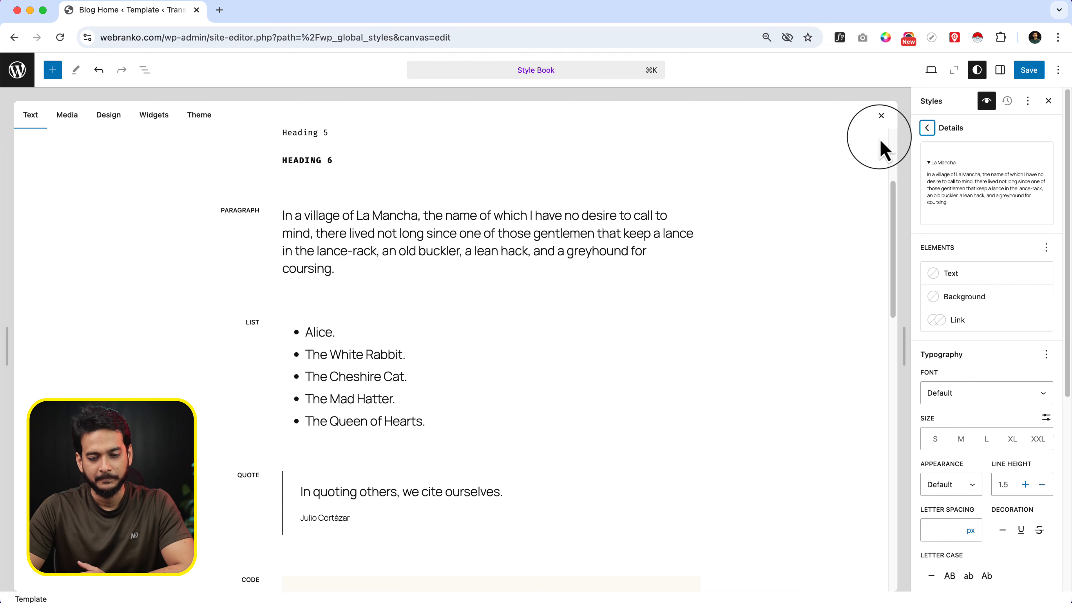
pyautogui.click(927, 127)
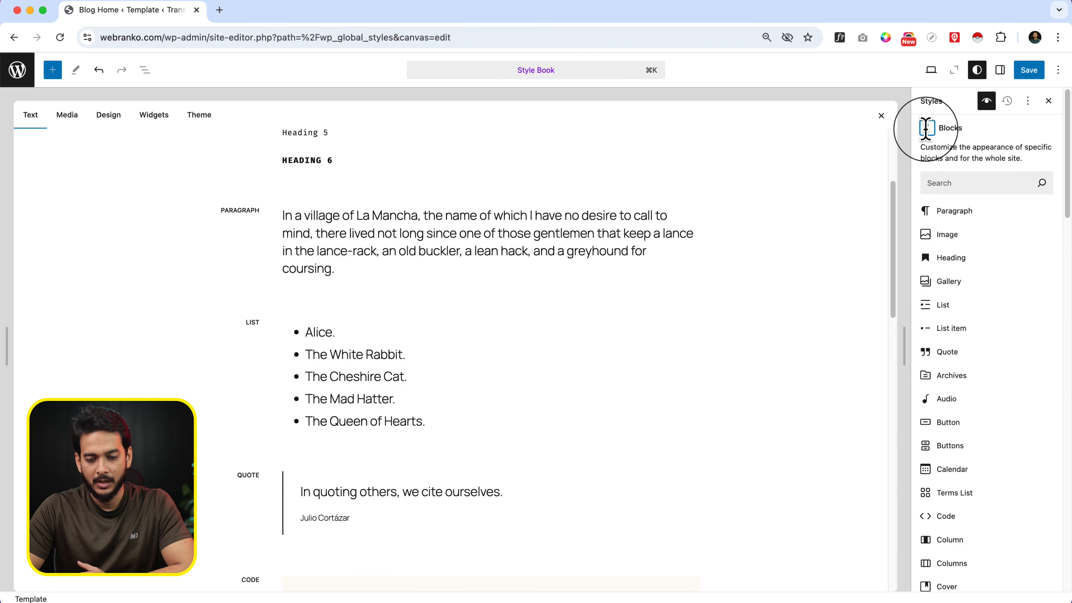
# View the Blog Home template settings, and open the site's Additional CSS for editing
pyautogui.click(1001, 71)
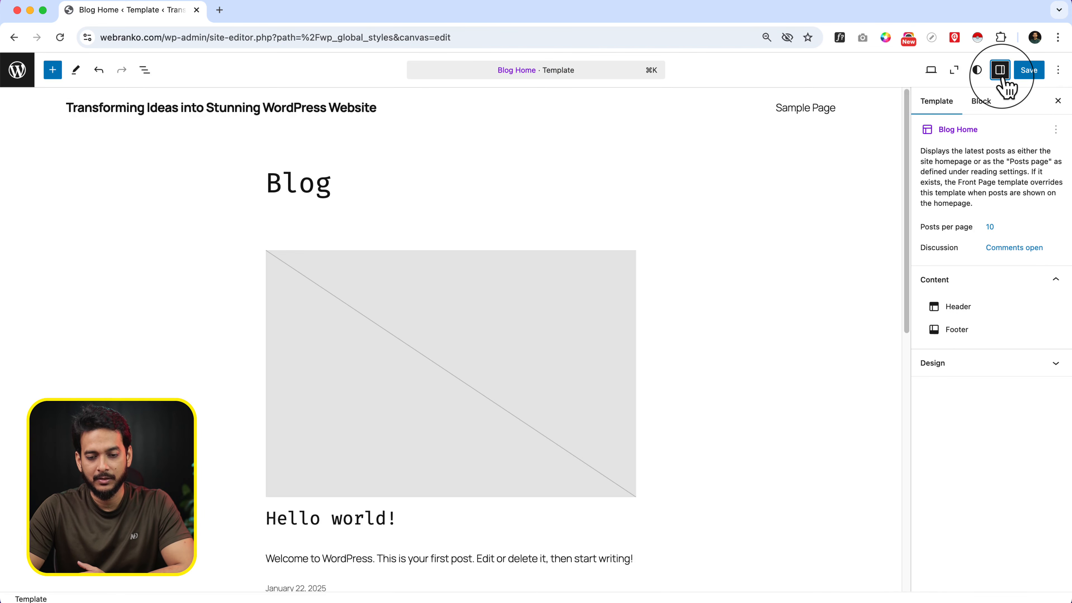
pyautogui.click(979, 70)
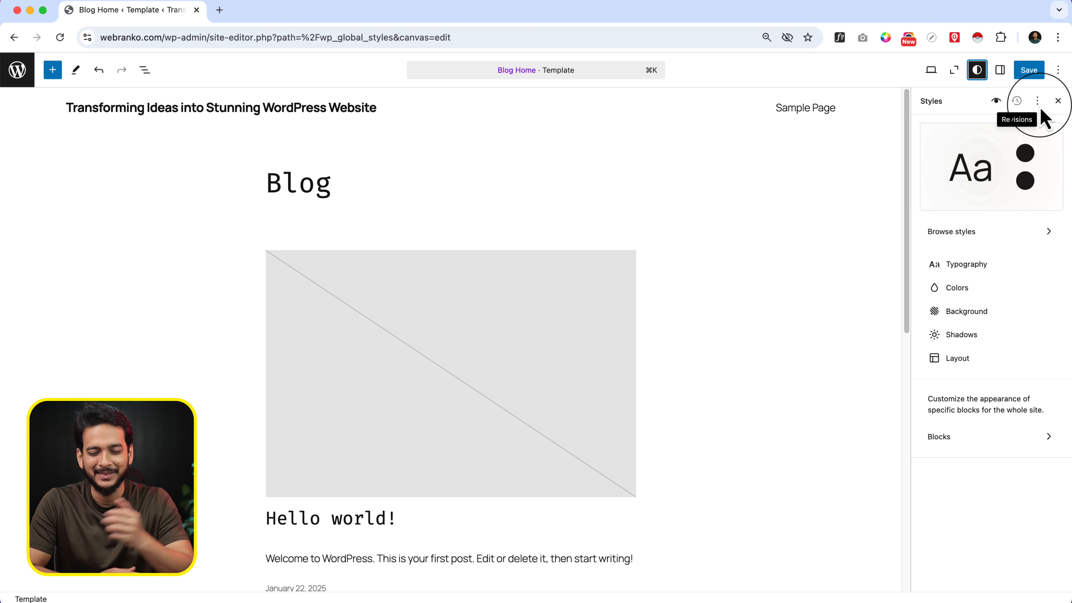
pyautogui.click(1038, 103)
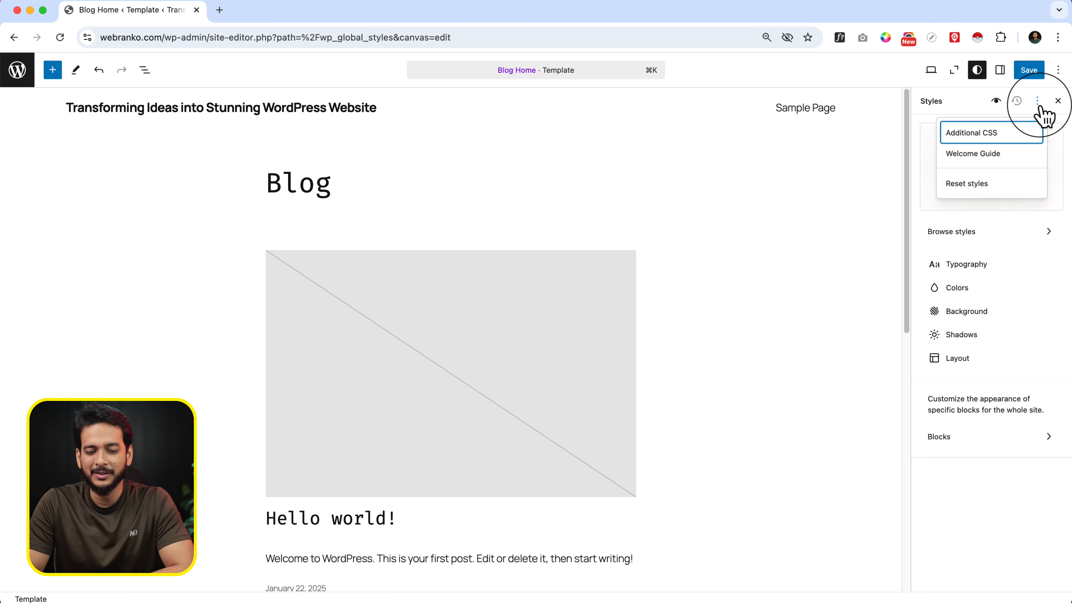
pyautogui.click(994, 133)
pyautogui.click(996, 228)
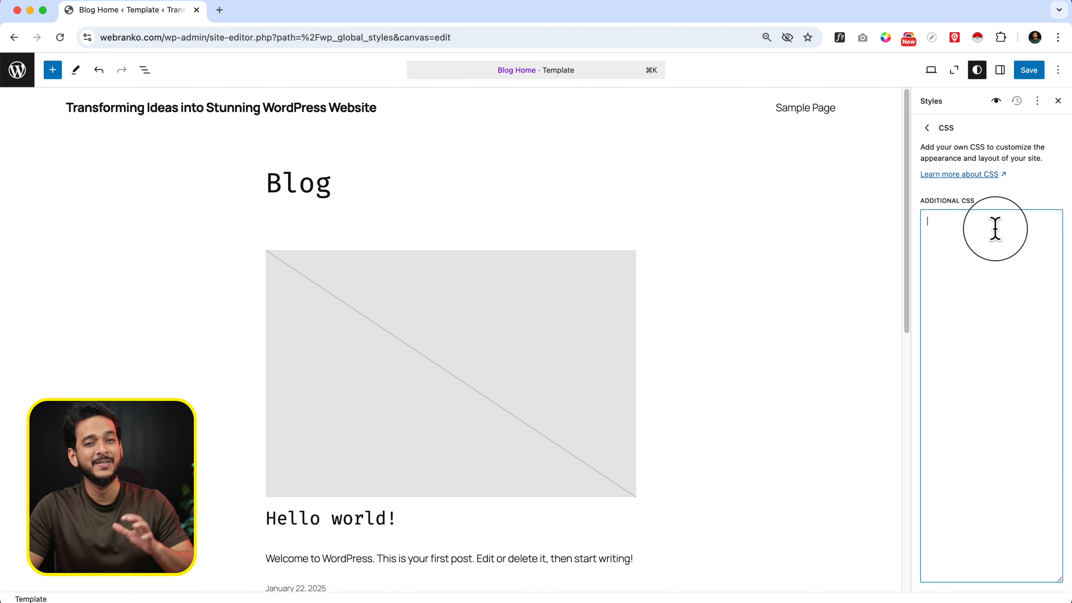
# Leave the Additional CSS editor, view the Welcome Guide for Styles, and close the guide and the Styles settings
pyautogui.click(928, 128)
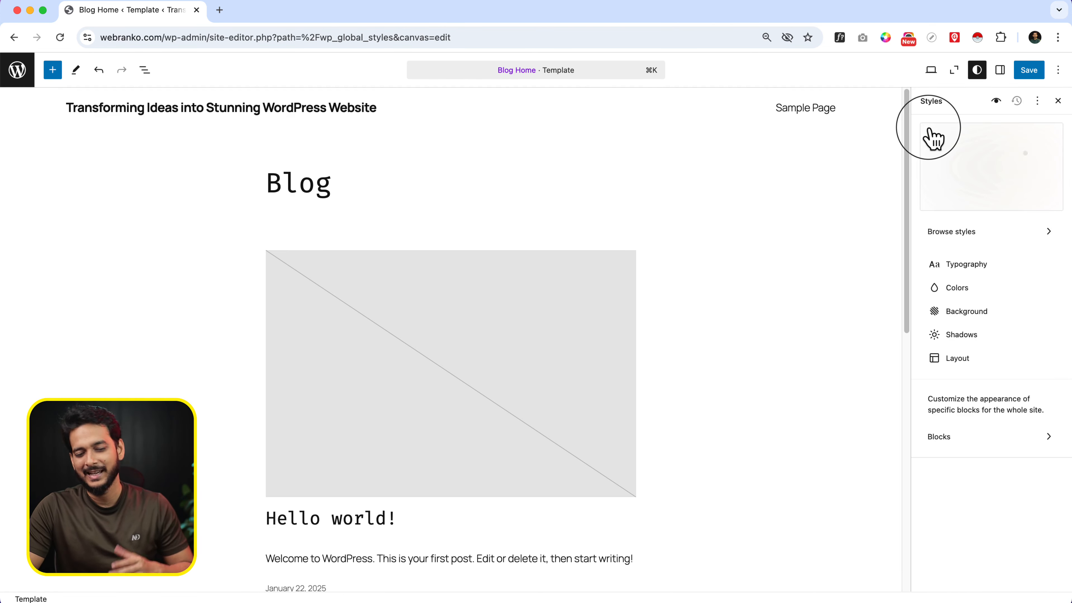
pyautogui.click(1037, 102)
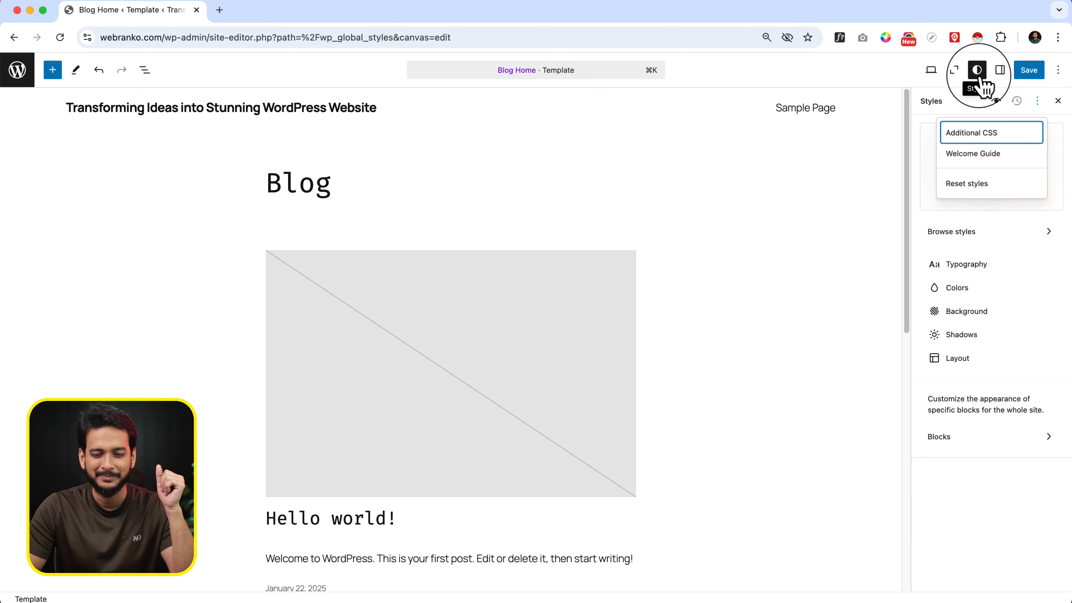
pyautogui.click(974, 154)
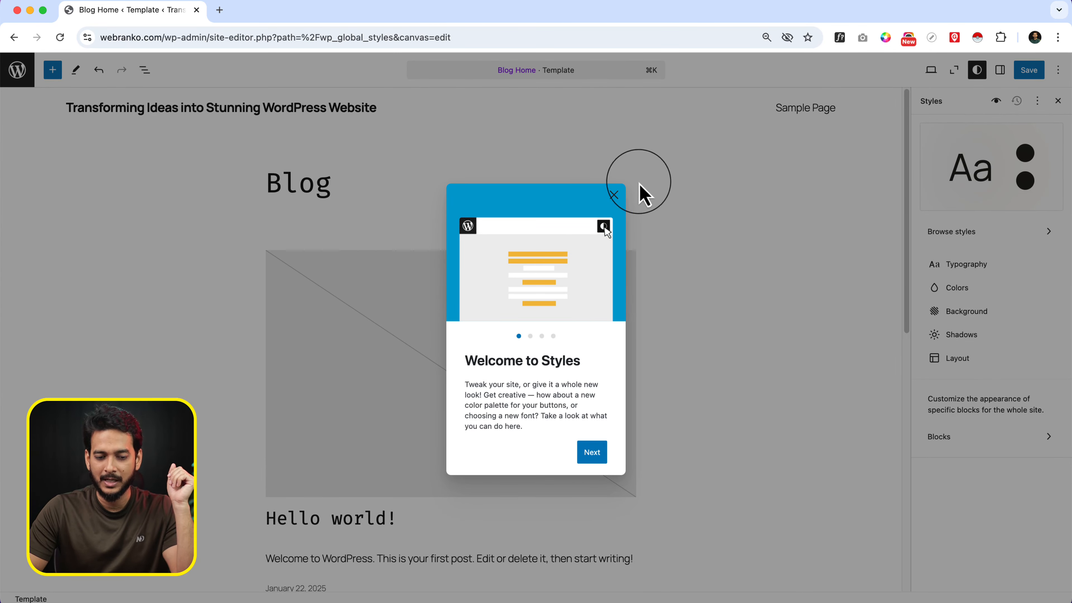
pyautogui.click(615, 195)
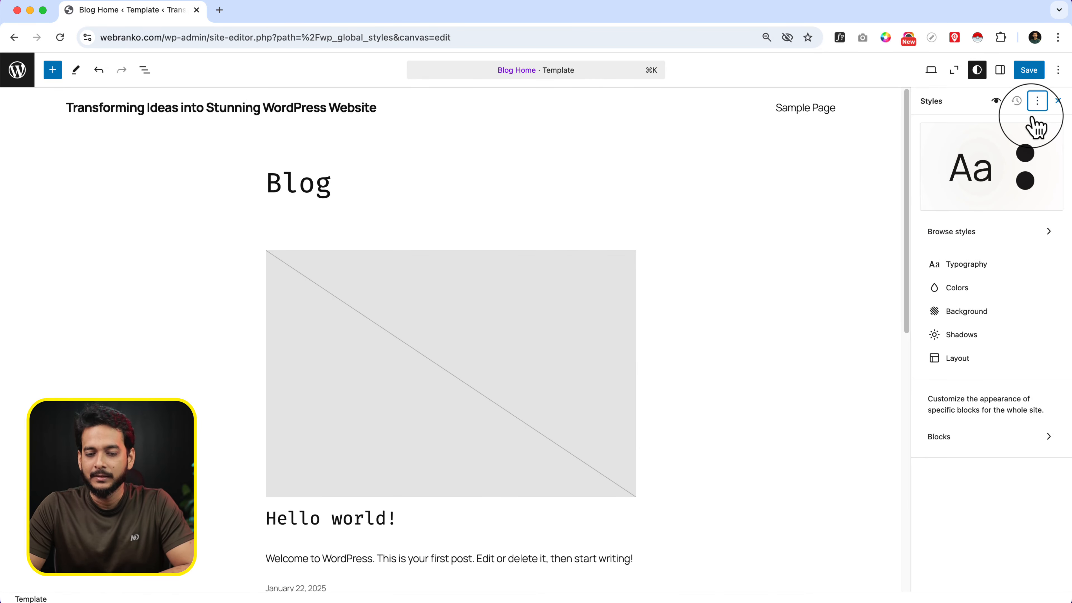
pyautogui.click(1060, 104)
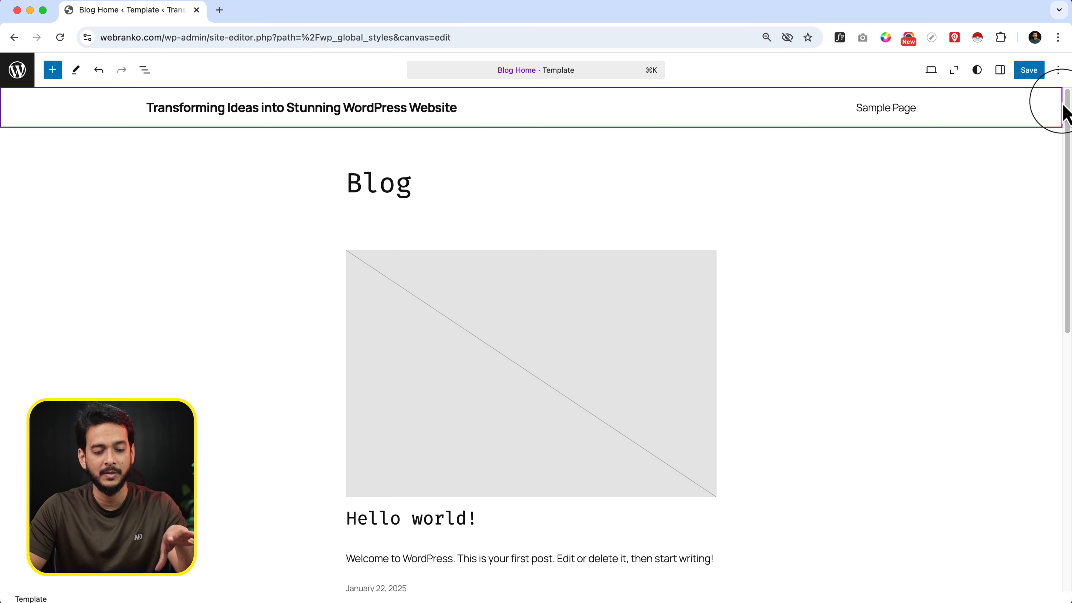
# Reopen the site's Styles, look through the style variations, palettes and typography presets, and return to the Styles overview
pyautogui.click(981, 71)
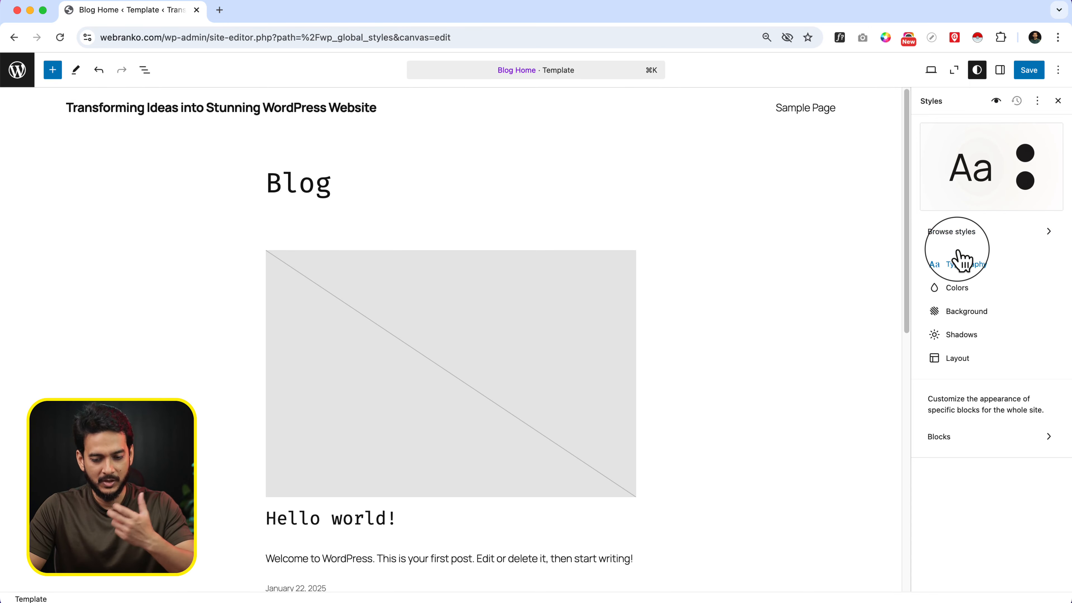
pyautogui.click(986, 241)
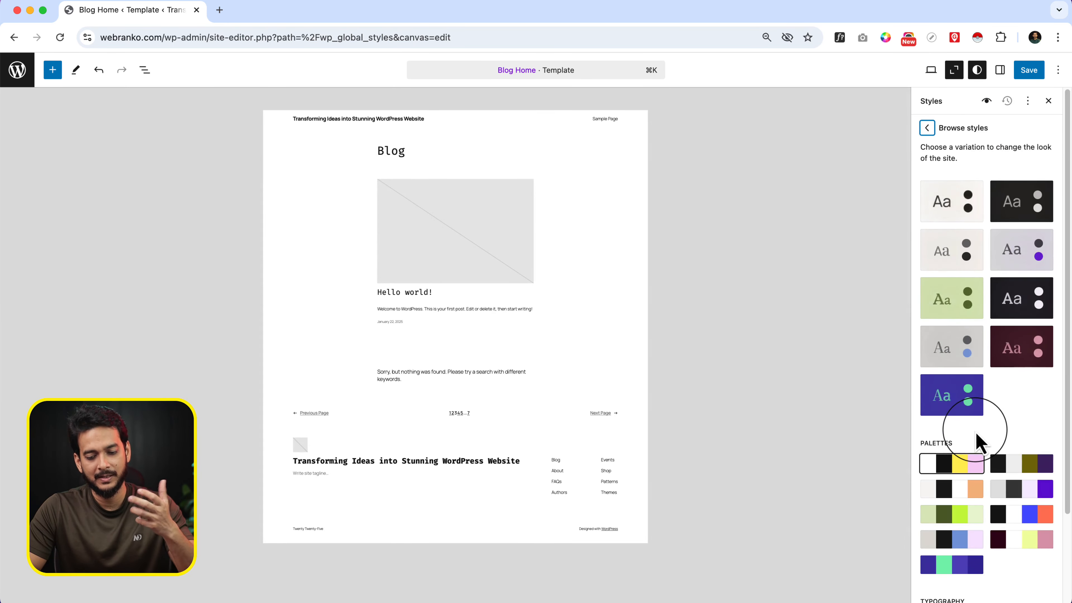
pyautogui.scroll(-2, 979, 442)
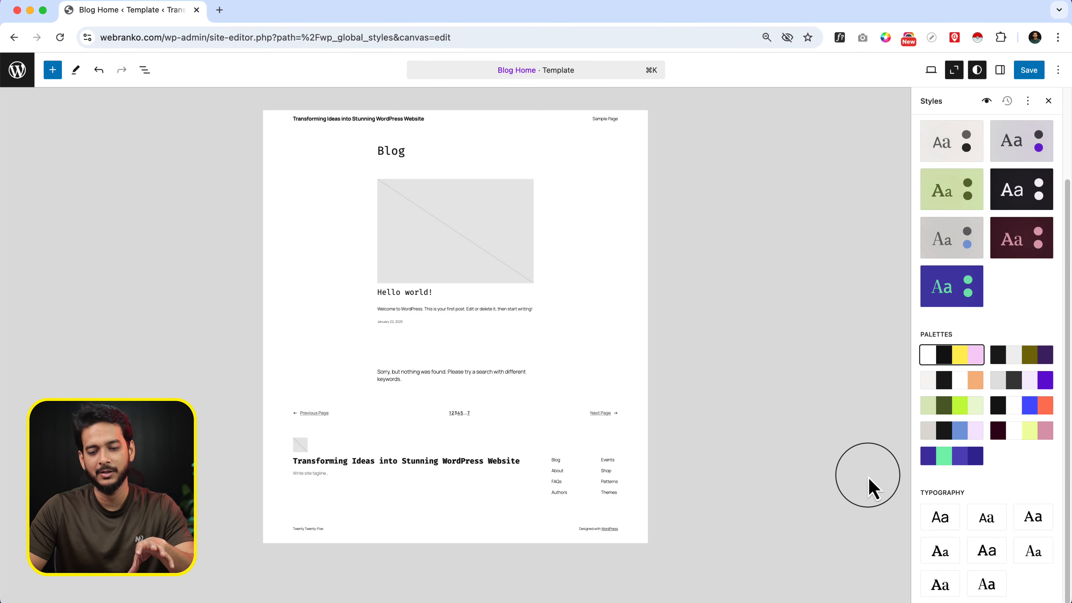
pyautogui.click(966, 148)
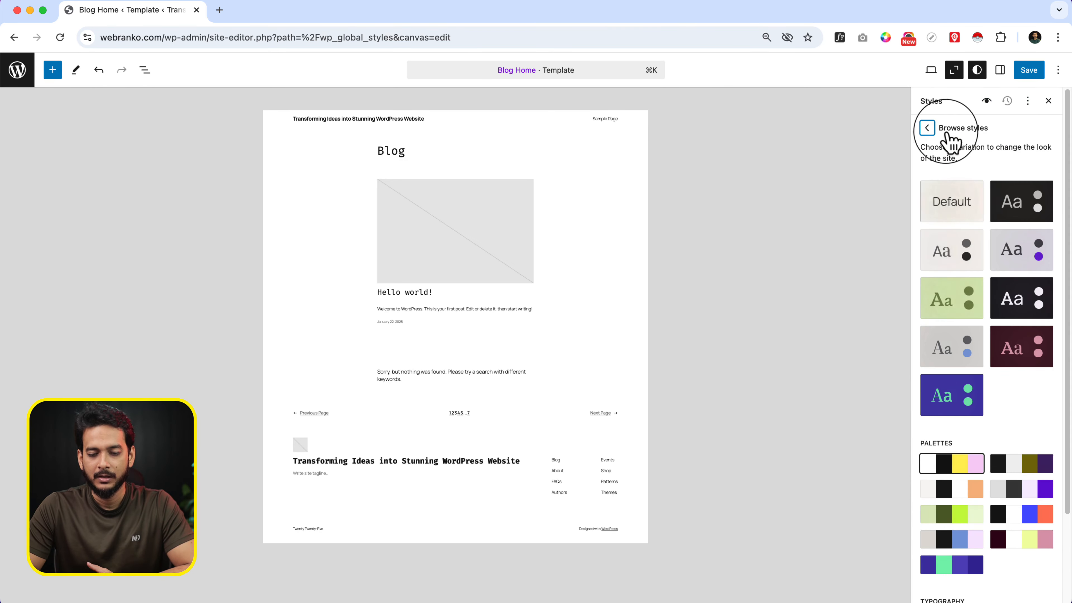
pyautogui.click(928, 128)
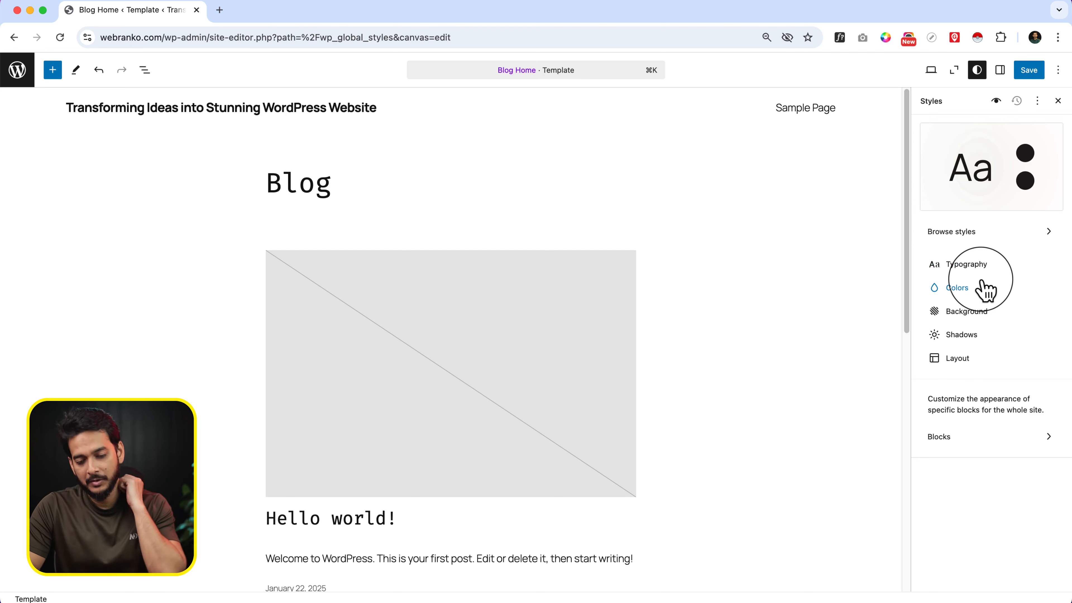
# View the site's Background image option and the default and custom Shadows, returning to the Styles overview
pyautogui.click(979, 312)
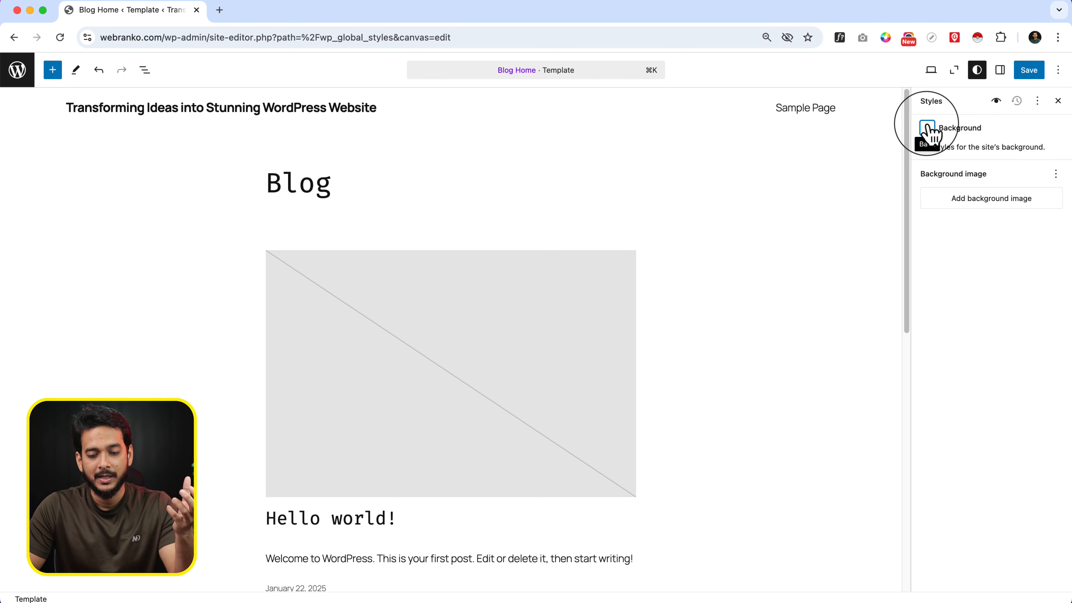
pyautogui.click(928, 128)
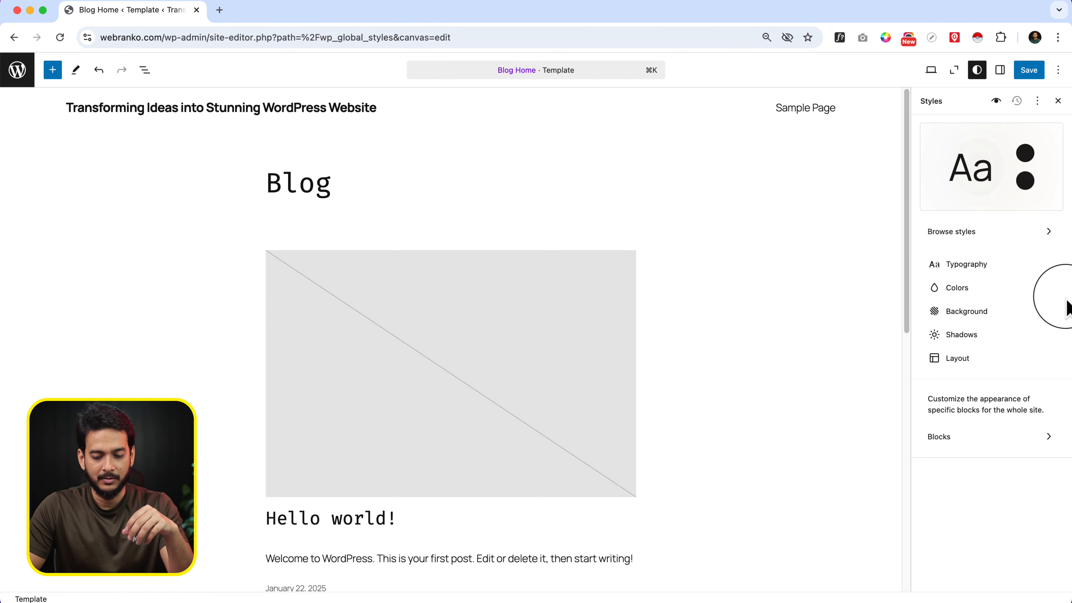
pyautogui.click(992, 345)
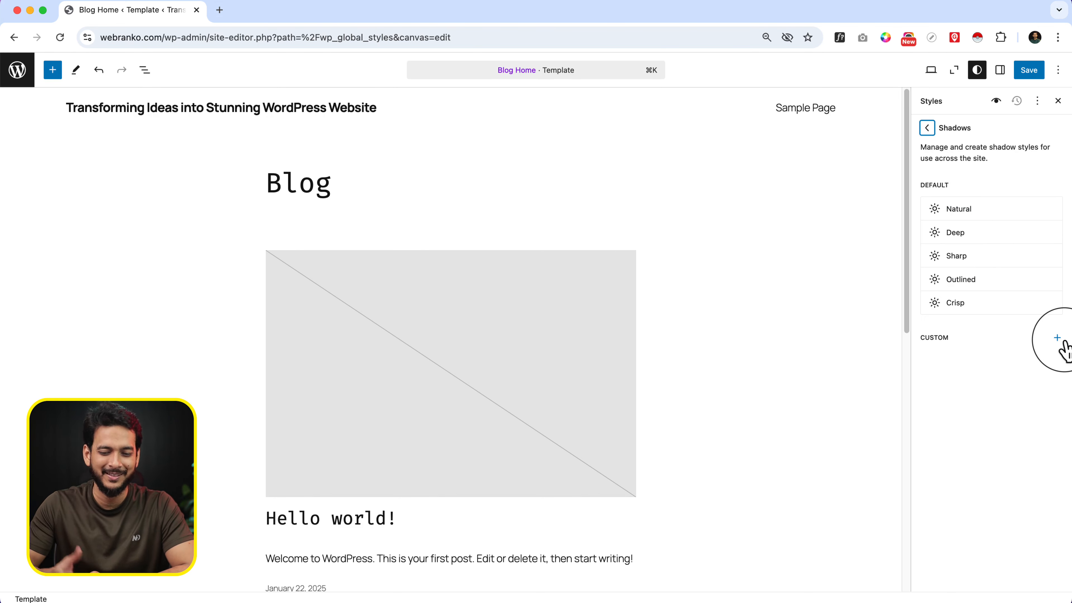
pyautogui.click(927, 128)
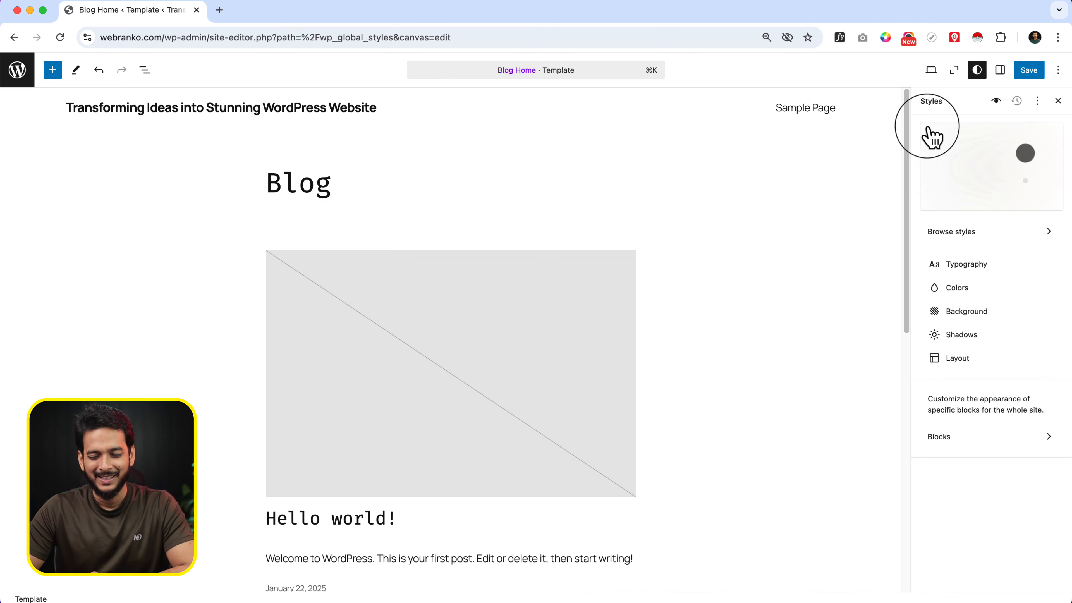
# View the site's Layout dimensions and set the post's featured image to full width
pyautogui.click(998, 365)
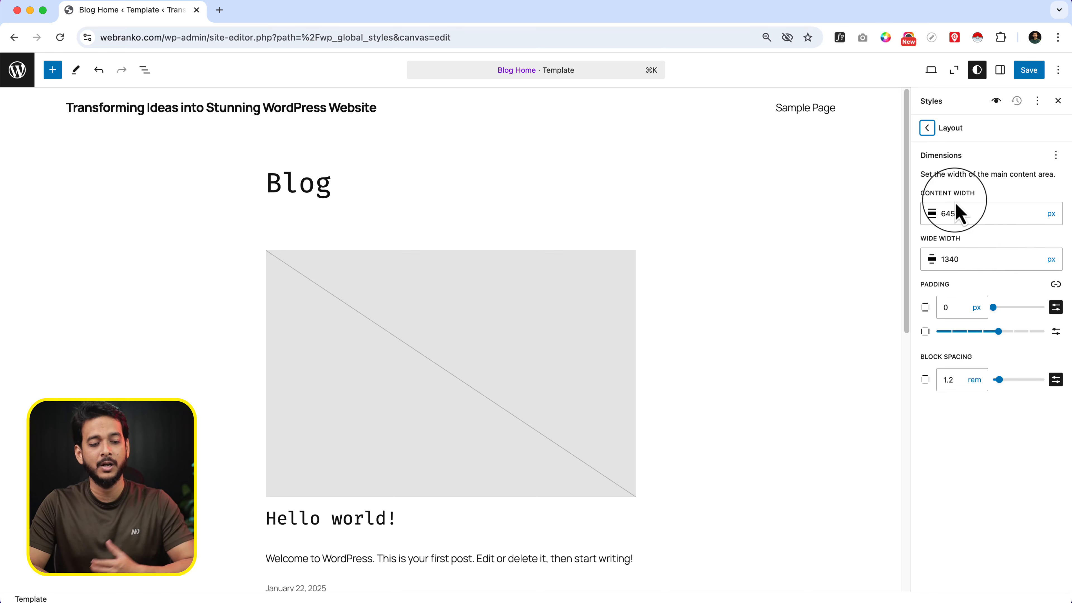
pyautogui.click(388, 431)
pyautogui.scroll(-3, 387, 431)
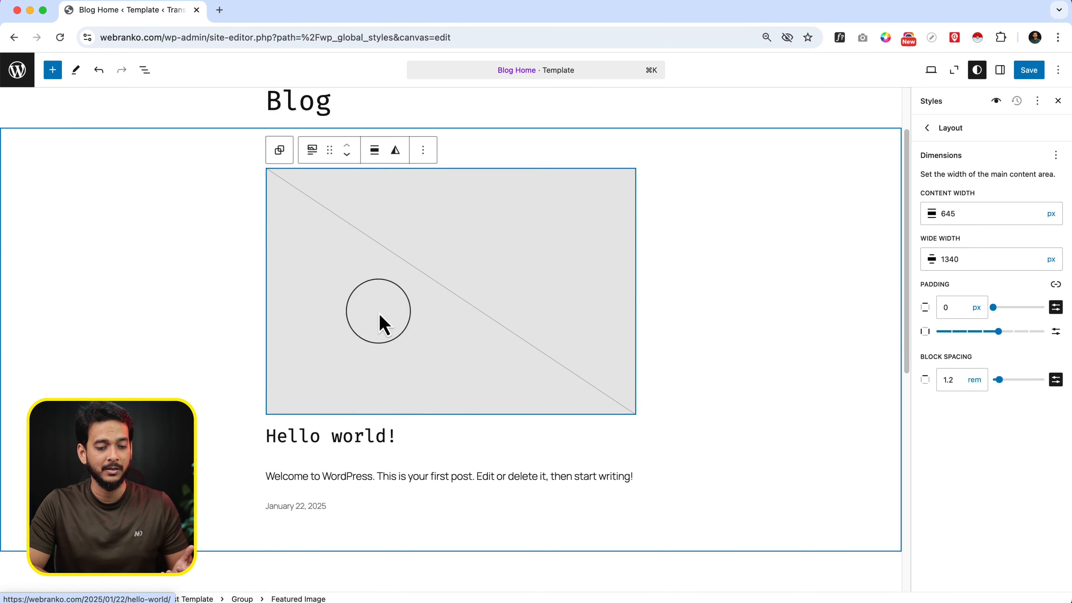
pyautogui.click(374, 150)
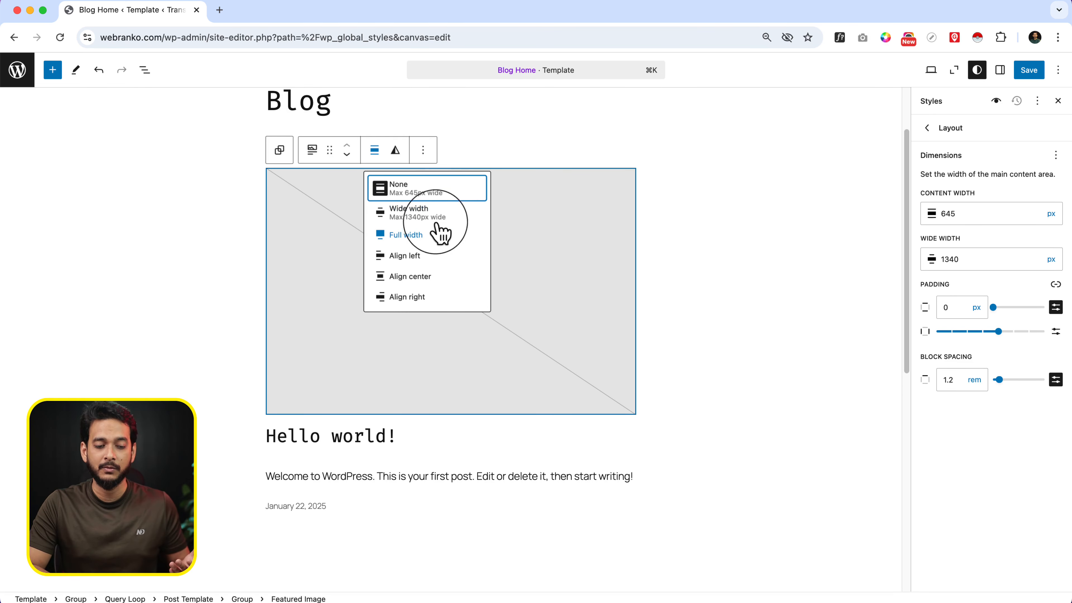
pyautogui.click(434, 238)
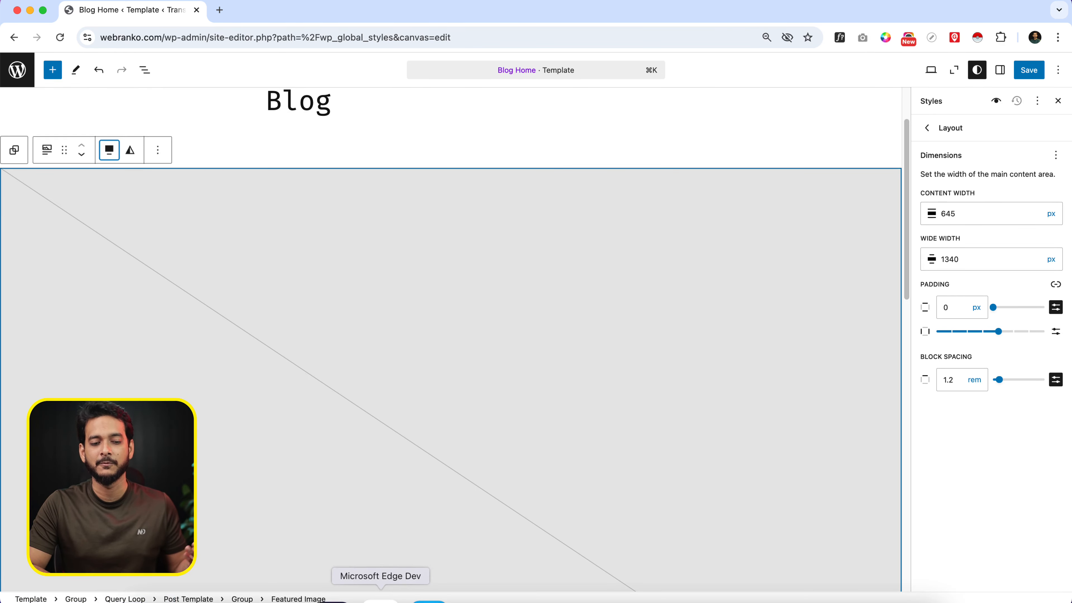
pyautogui.scroll(-5, 531, 448)
pyautogui.scroll(4, 532, 447)
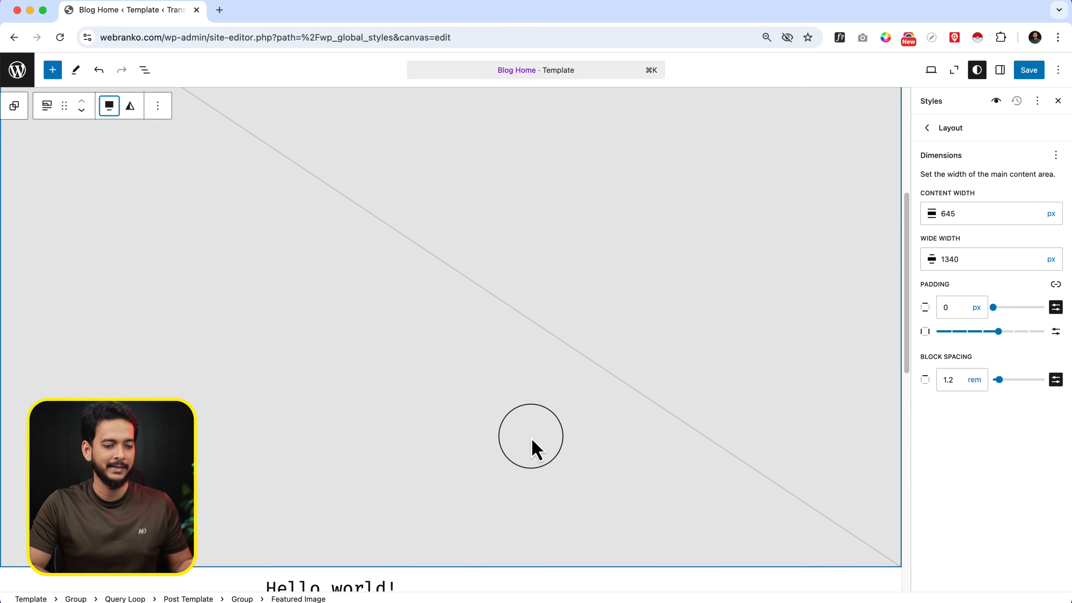
# Try wide width on the post's featured image, and set its alignment back to None
pyautogui.click(109, 105)
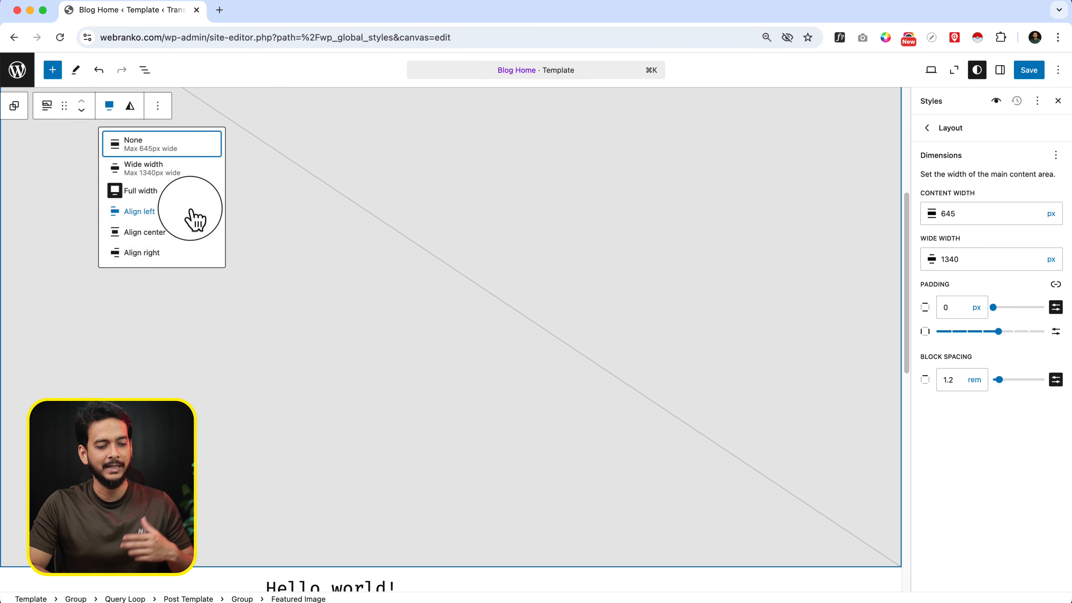
pyautogui.click(182, 179)
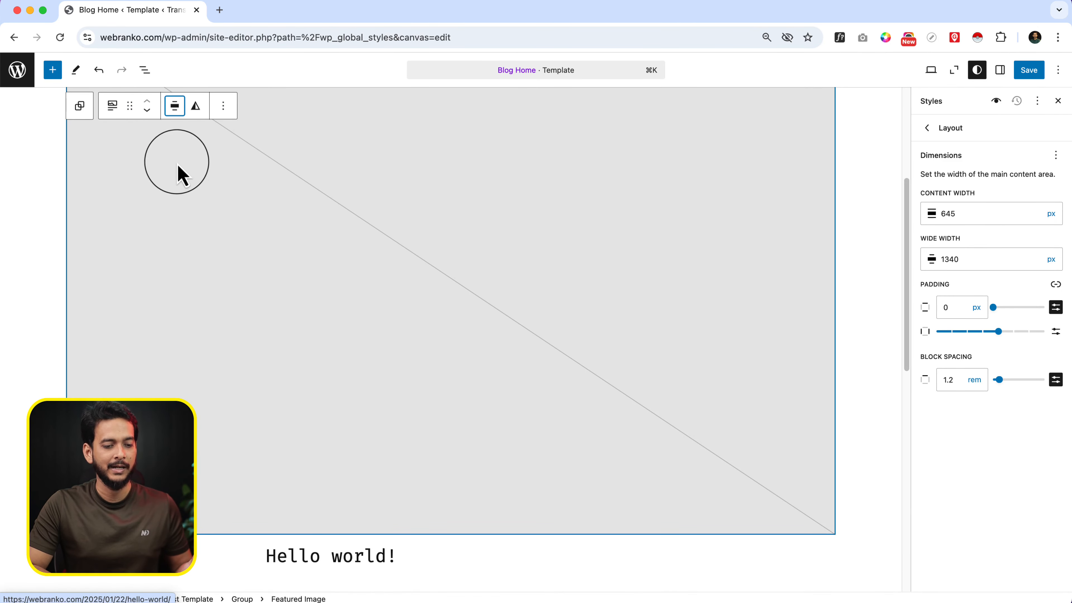
pyautogui.click(175, 106)
pyautogui.click(213, 147)
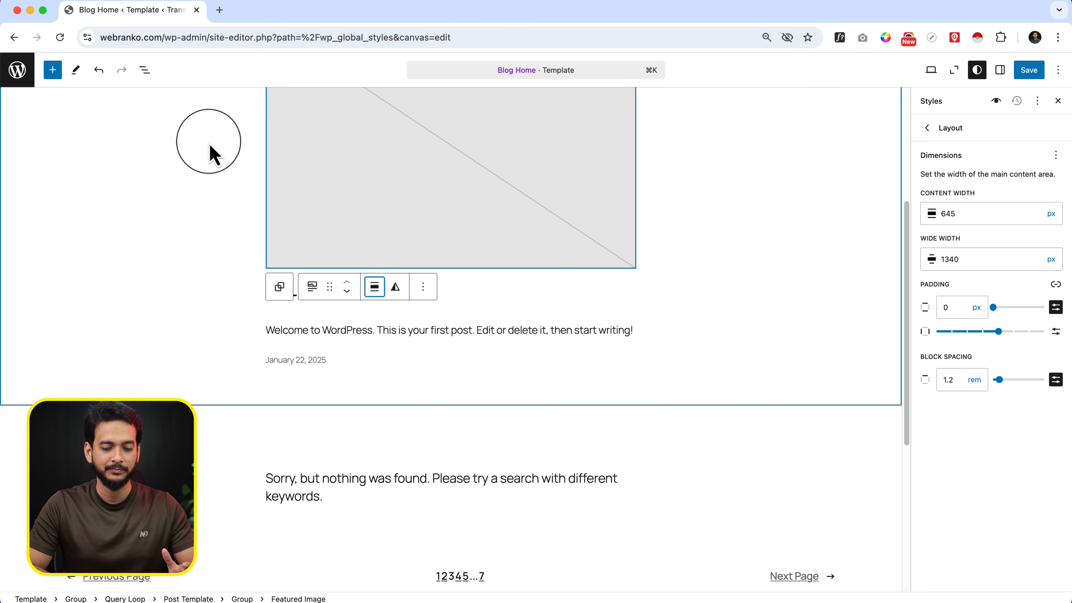
# Check the Layout block spacing, look through the list of blocks with site-wide styles, and return to the Styles overview
pyautogui.moveTo(683, 418)
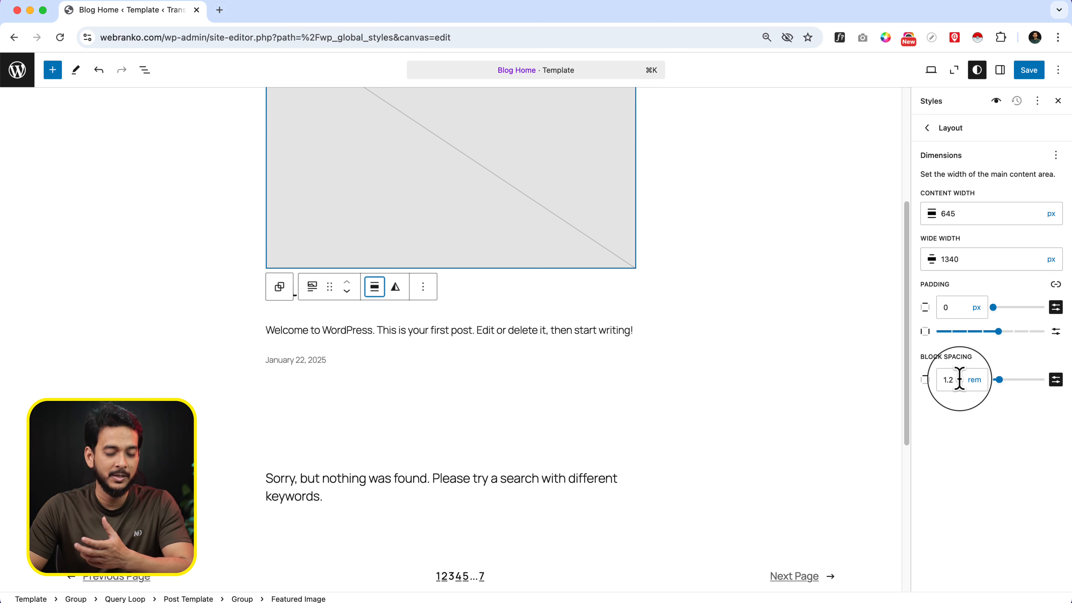
pyautogui.click(927, 128)
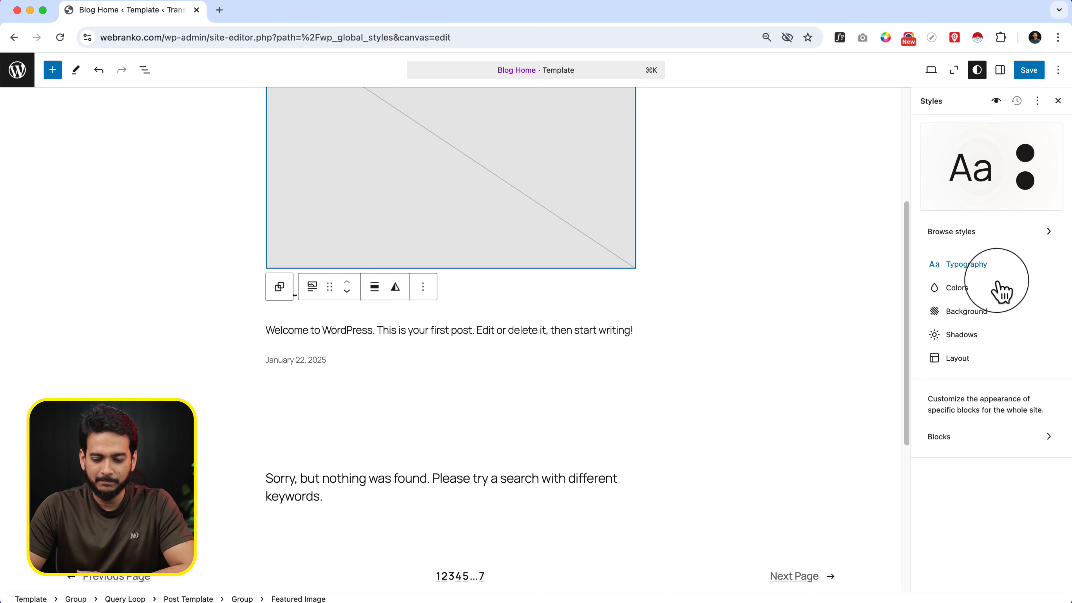
pyautogui.click(952, 440)
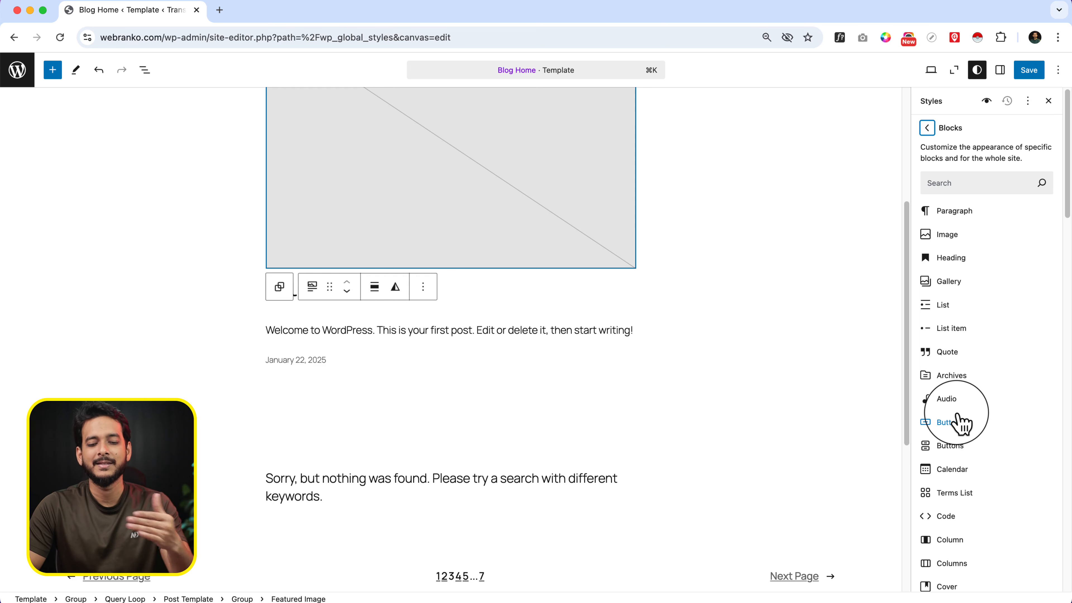
pyautogui.scroll(-2, 963, 424)
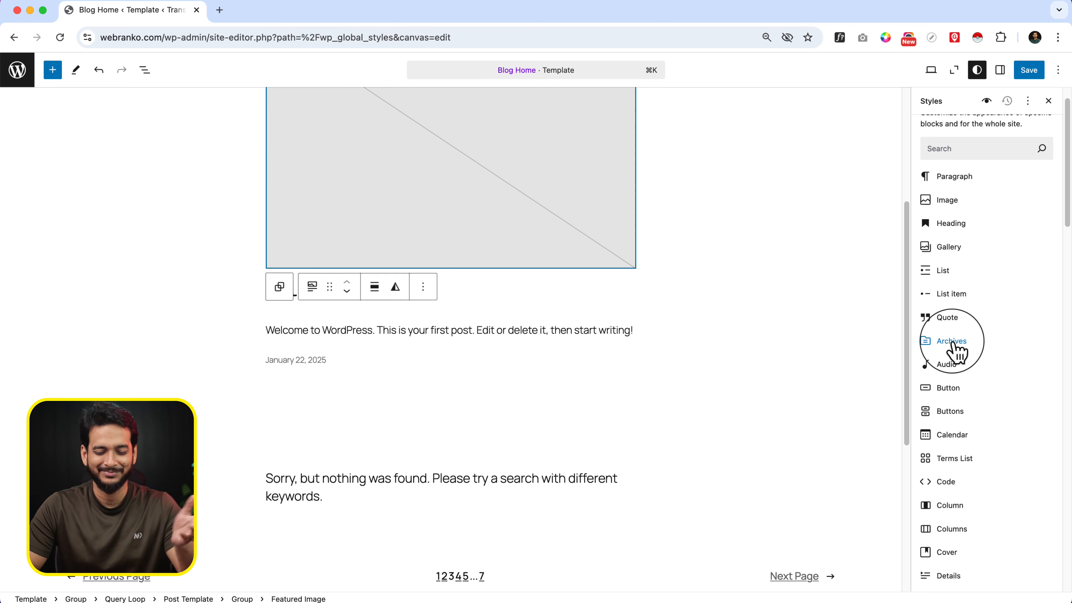
pyautogui.scroll(-5, 954, 349)
pyautogui.scroll(6, 946, 253)
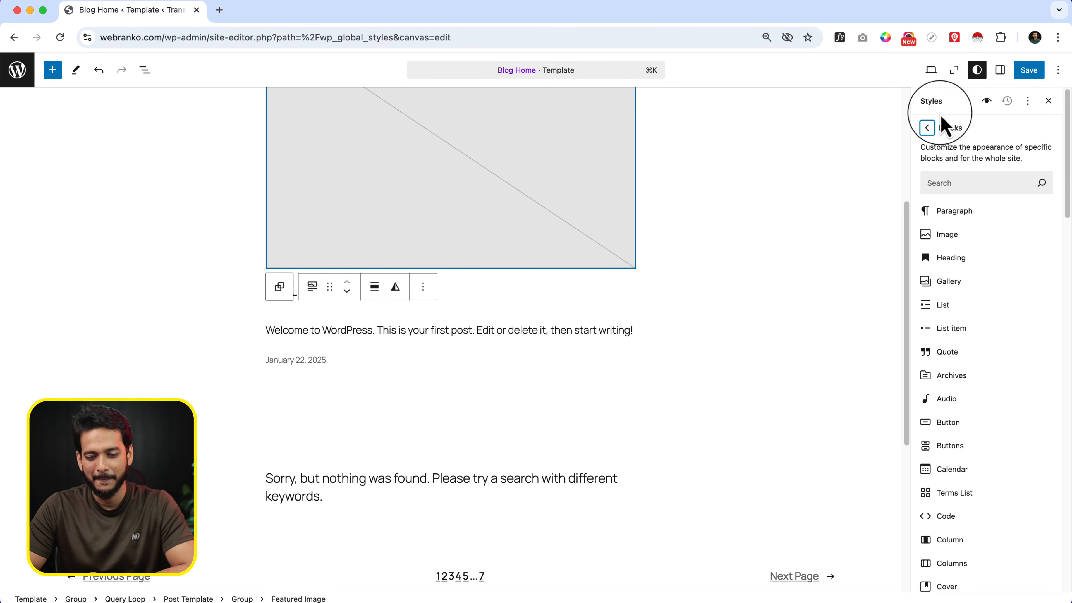
pyautogui.click(927, 128)
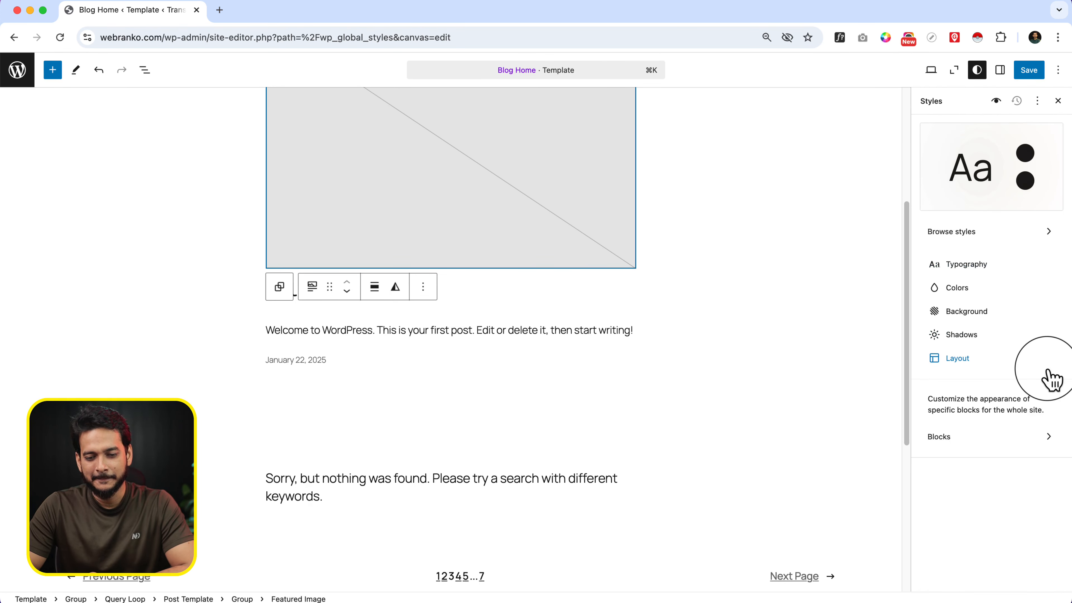
# View the block settings of the Blog heading and of the post's featured image
pyautogui.click(1000, 70)
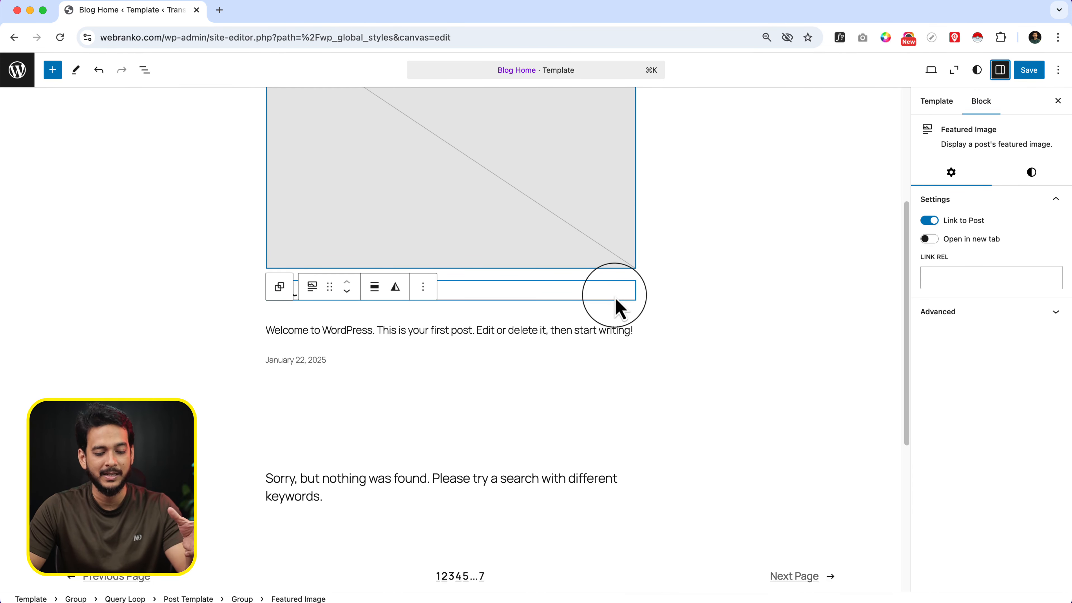
pyautogui.scroll(5, 616, 306)
pyautogui.click(340, 173)
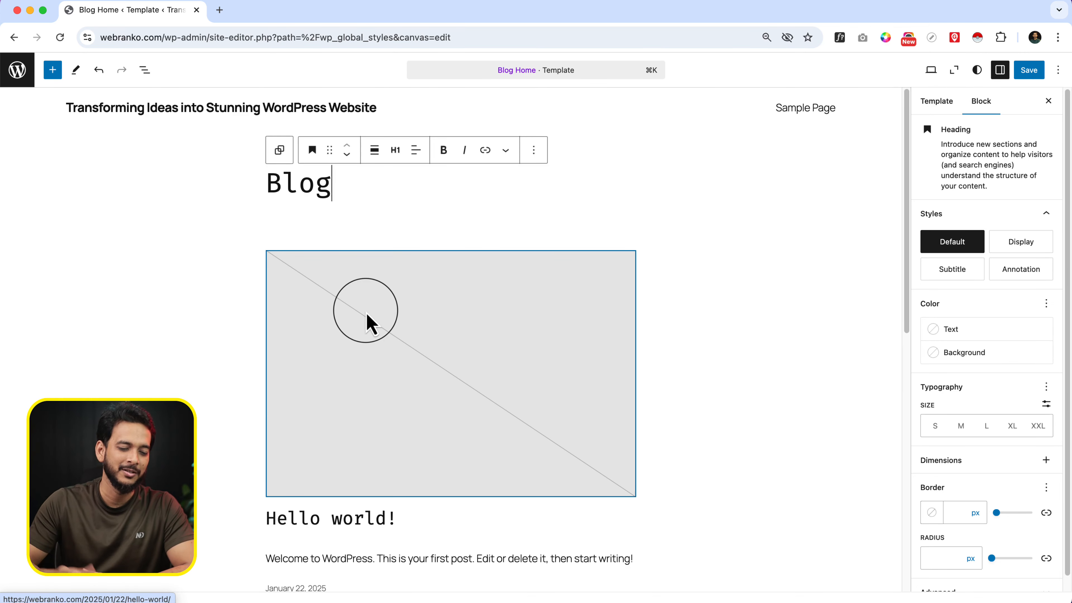
pyautogui.click(366, 323)
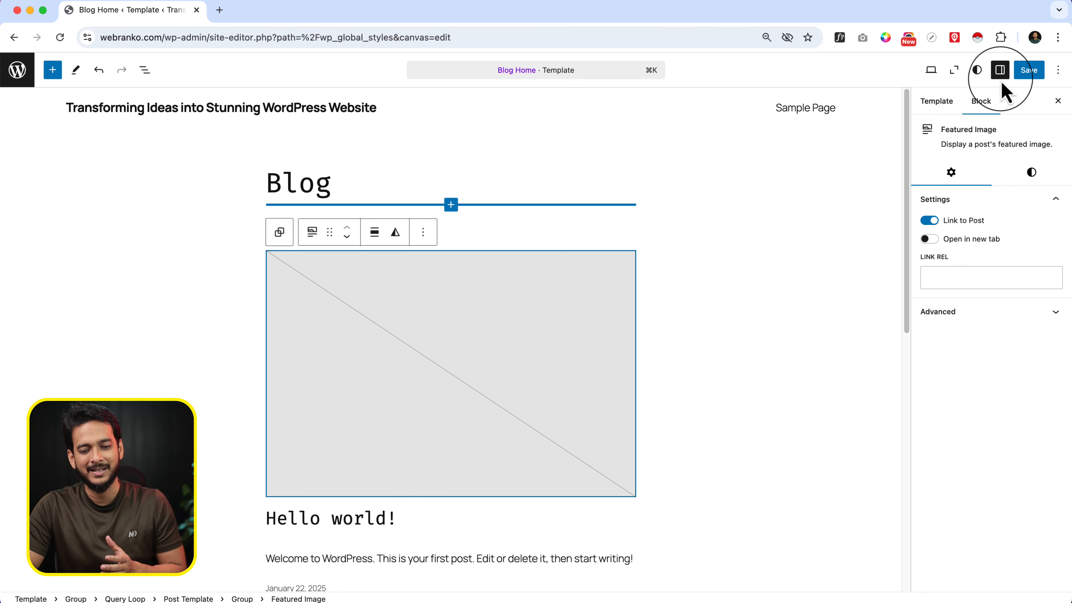
pyautogui.click(1002, 72)
pyautogui.click(1002, 72)
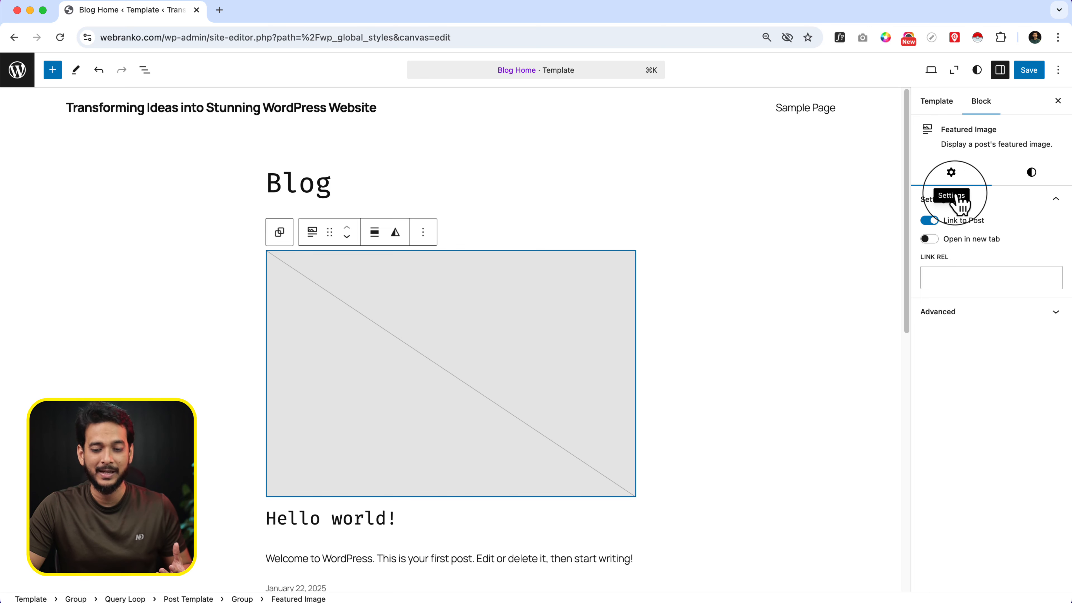
# Examine the featured image's style options from overlay to scale, and select the Blog heading to view its options
pyautogui.click(1043, 173)
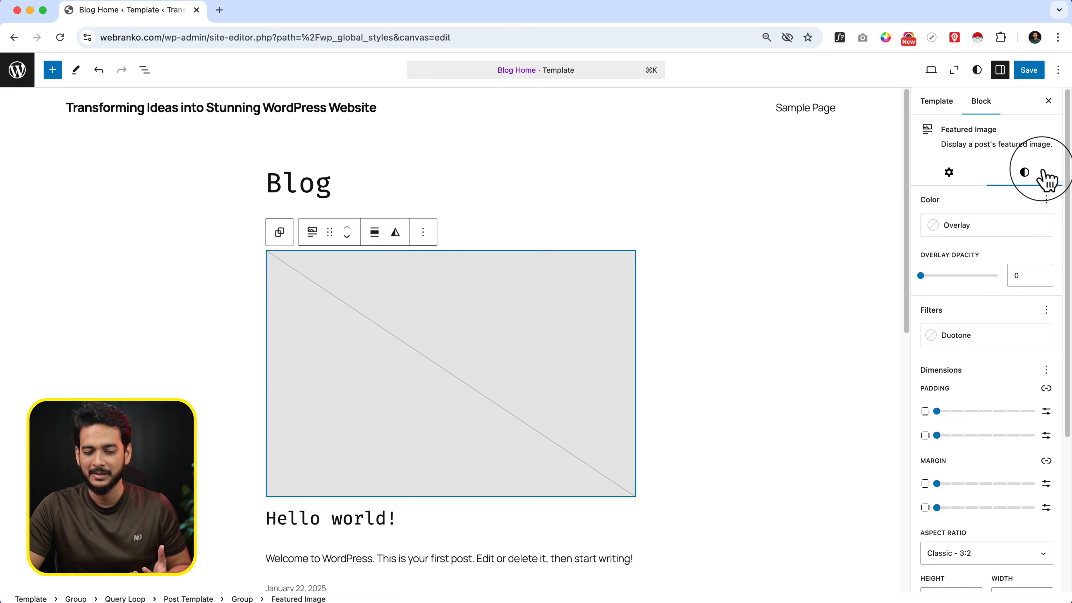
pyautogui.scroll(-3, 995, 471)
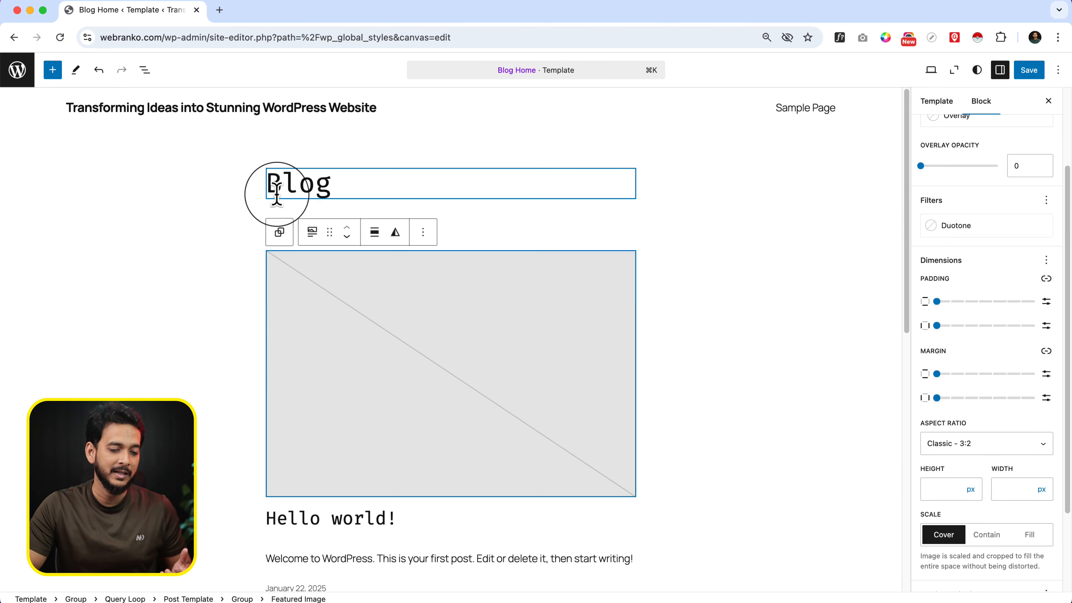
pyautogui.click(297, 186)
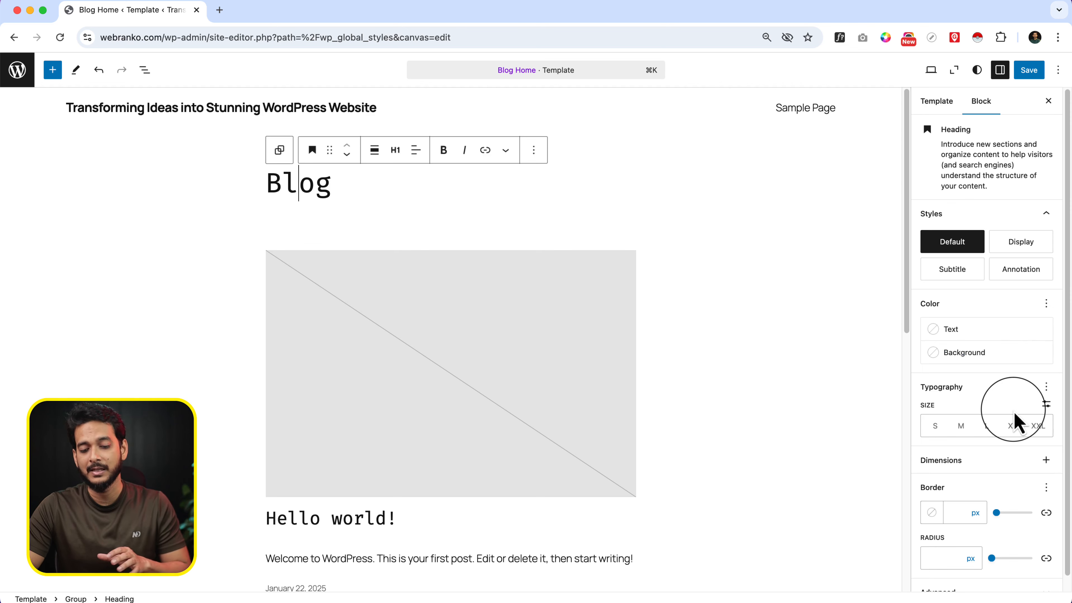
# Review the Blog heading's style options and the block settings of the post's featured image and its parent Group
pyautogui.scroll(-1, 1018, 423)
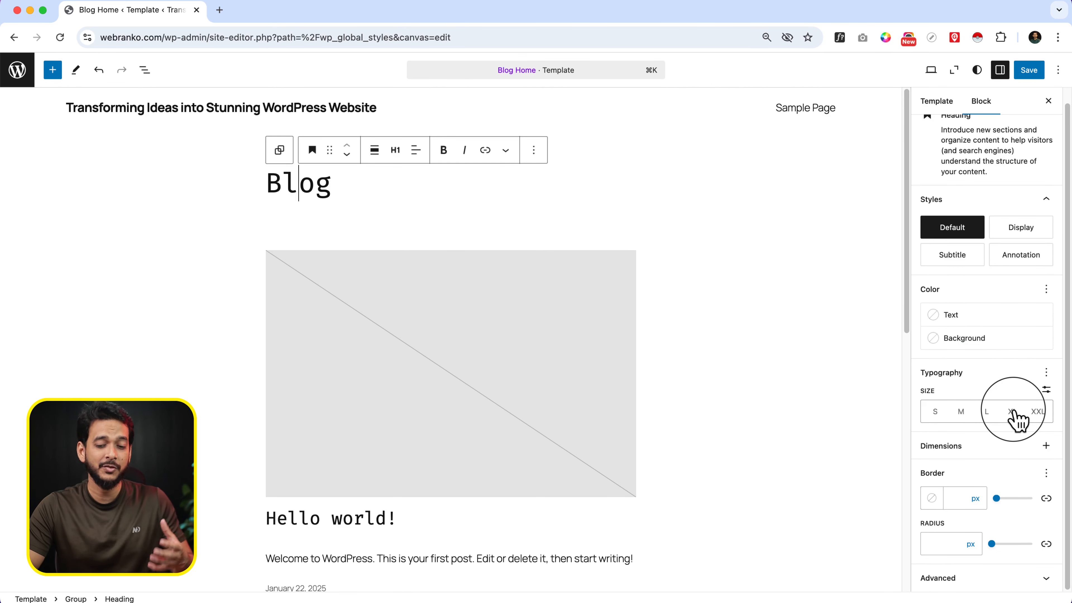
pyautogui.scroll(-5, 451, 380)
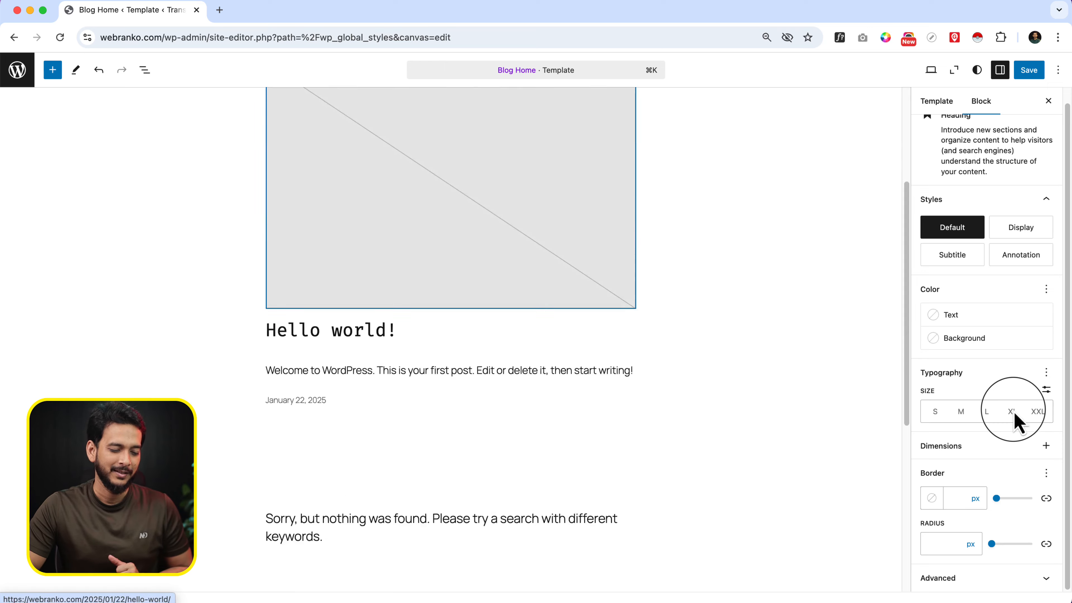
pyautogui.scroll(4, 451, 380)
pyautogui.scroll(-5, 512, 314)
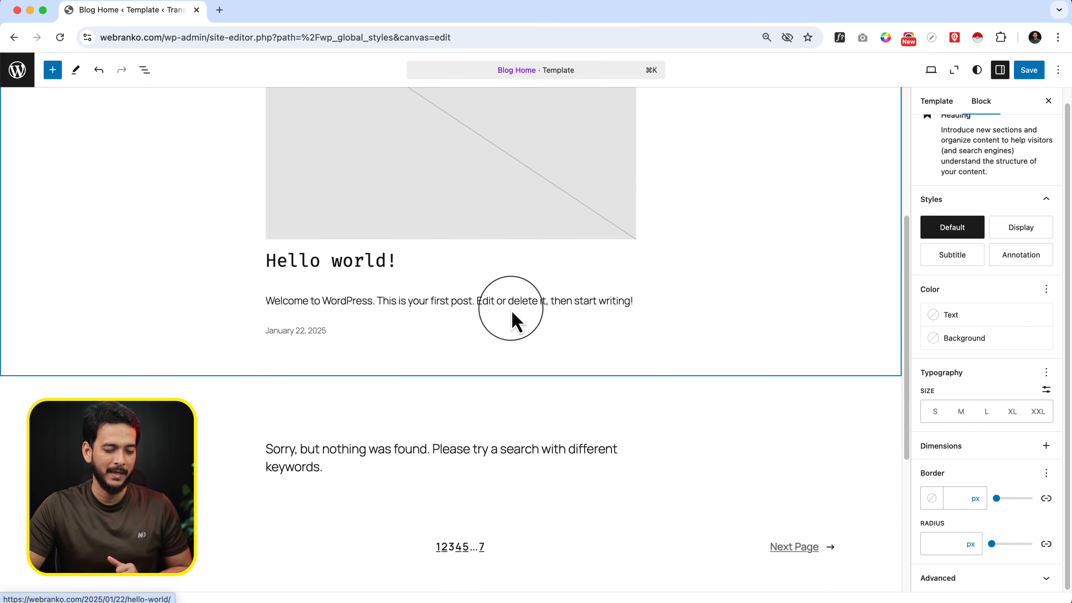
pyautogui.scroll(3, 460, 302)
pyautogui.click(468, 279)
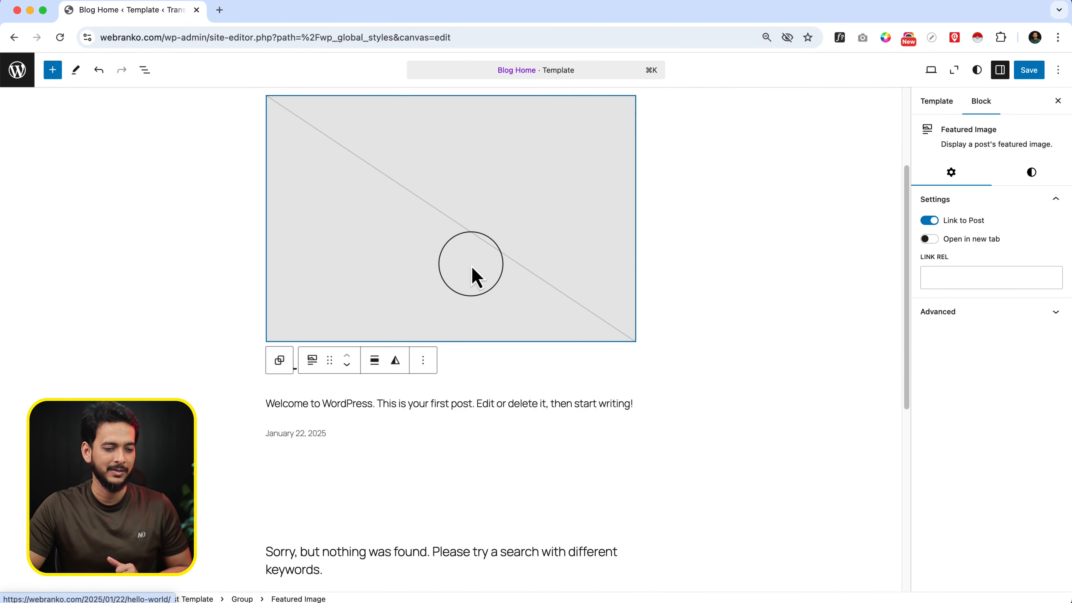
pyautogui.click(282, 360)
pyautogui.scroll(3, 271, 321)
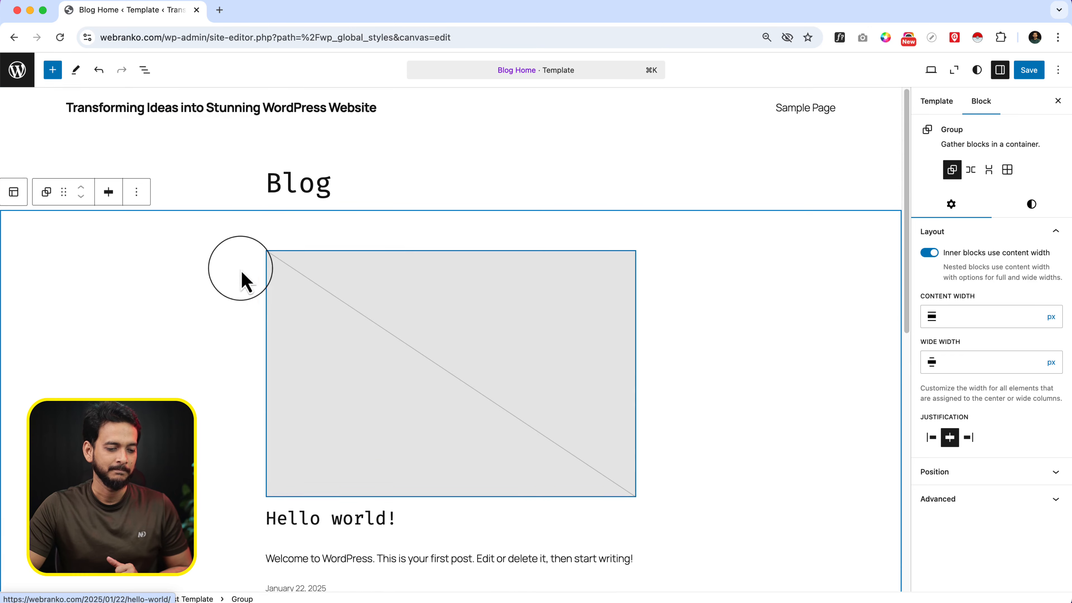
# Show the template's block structure, select the Query Loop block and set its query type to Custom
pyautogui.click(145, 70)
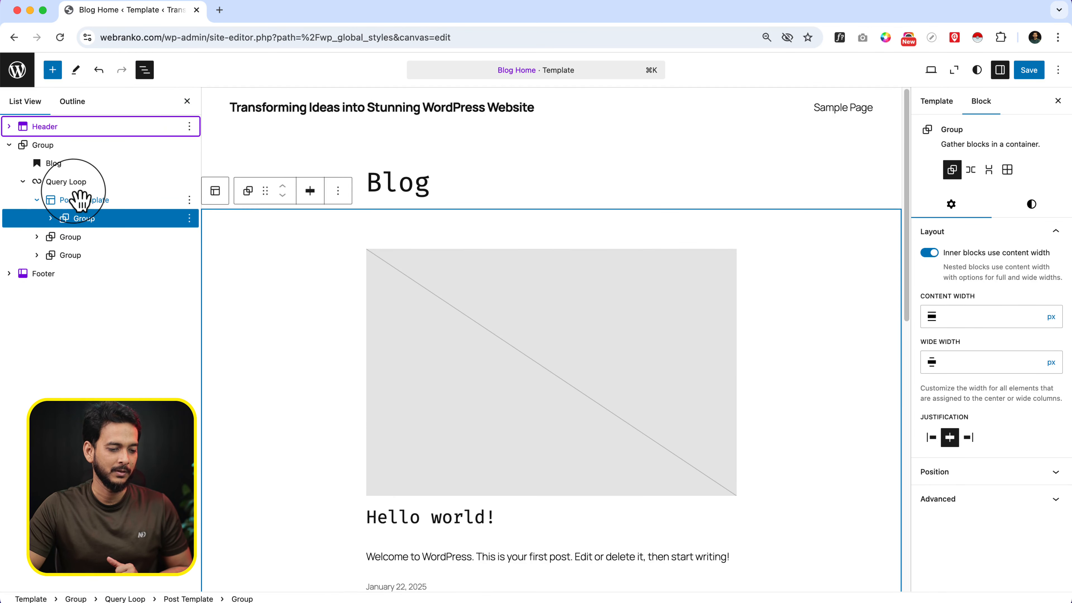
pyautogui.click(81, 182)
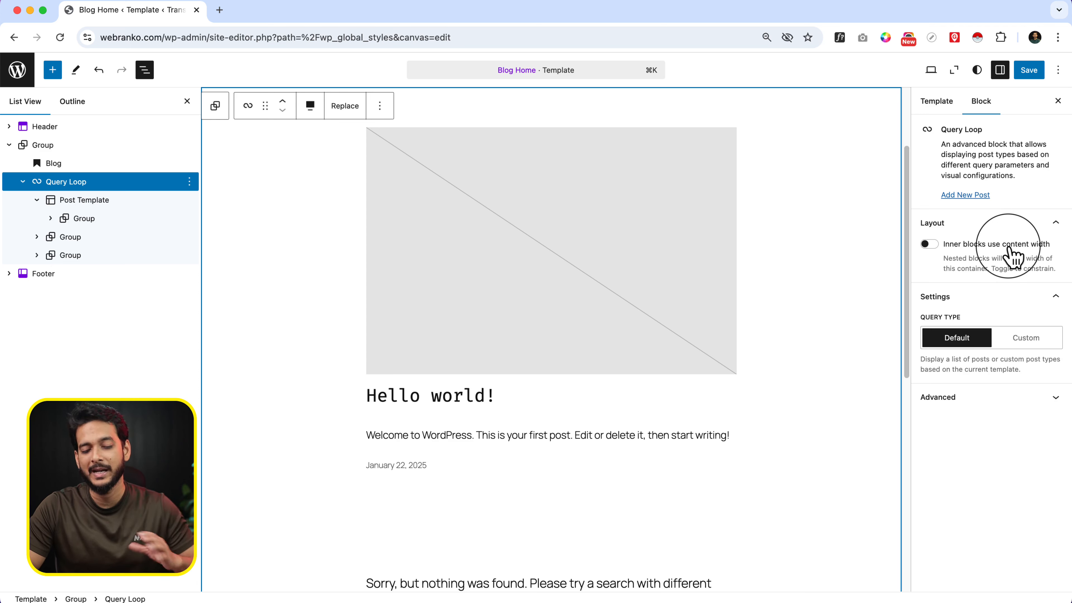
pyautogui.click(1019, 340)
pyautogui.scroll(-2, 1020, 345)
pyautogui.scroll(-3, 1019, 344)
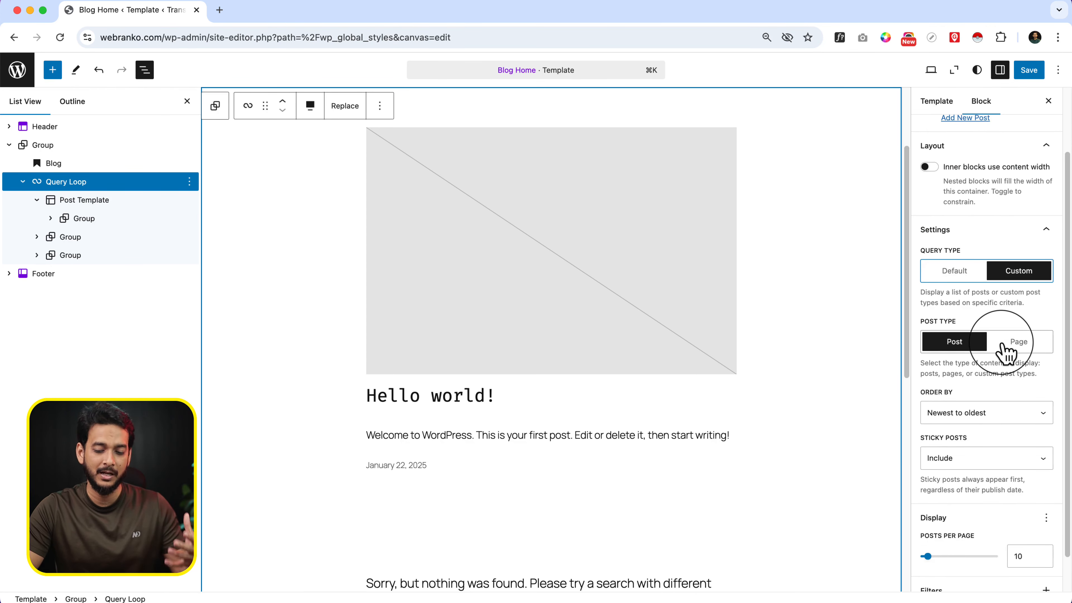
pyautogui.scroll(5, 1007, 355)
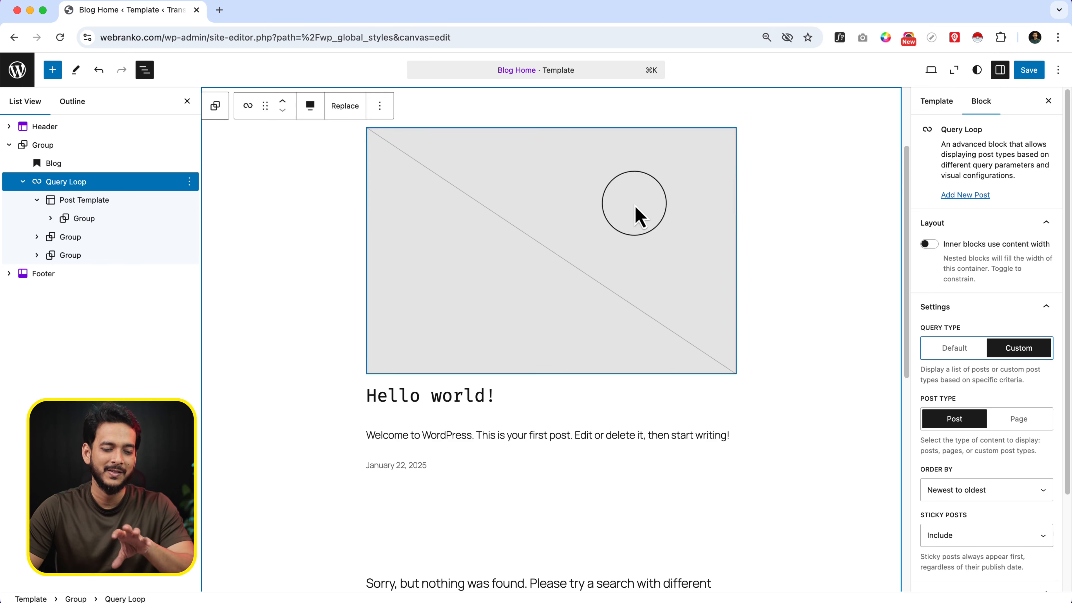
pyautogui.scroll(3, 743, 201)
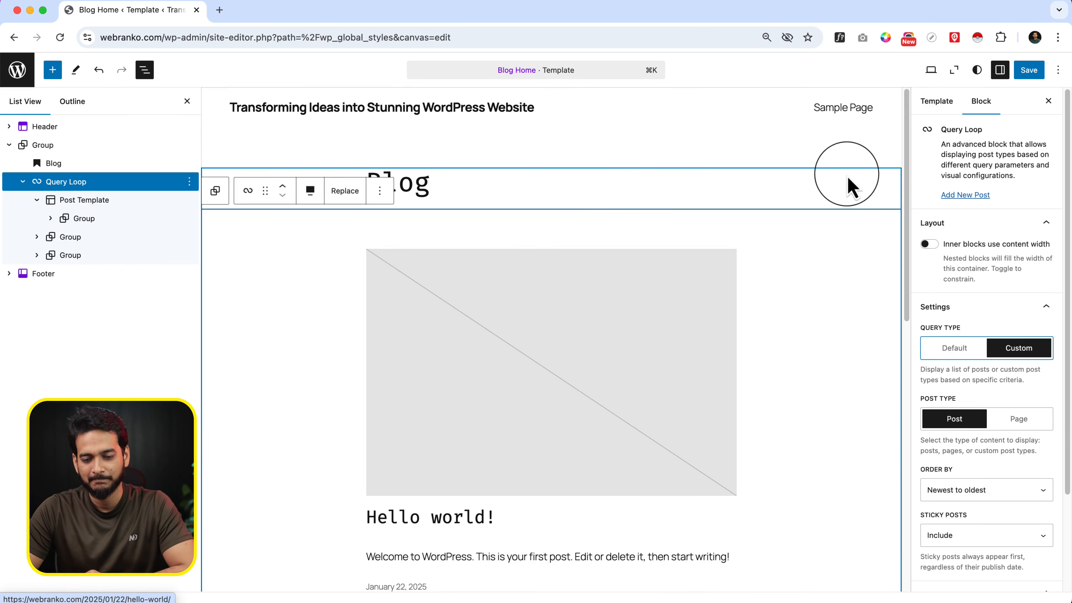
# View the Blog Home template's settings and the editor's additional view, editor and tool options
pyautogui.click(937, 101)
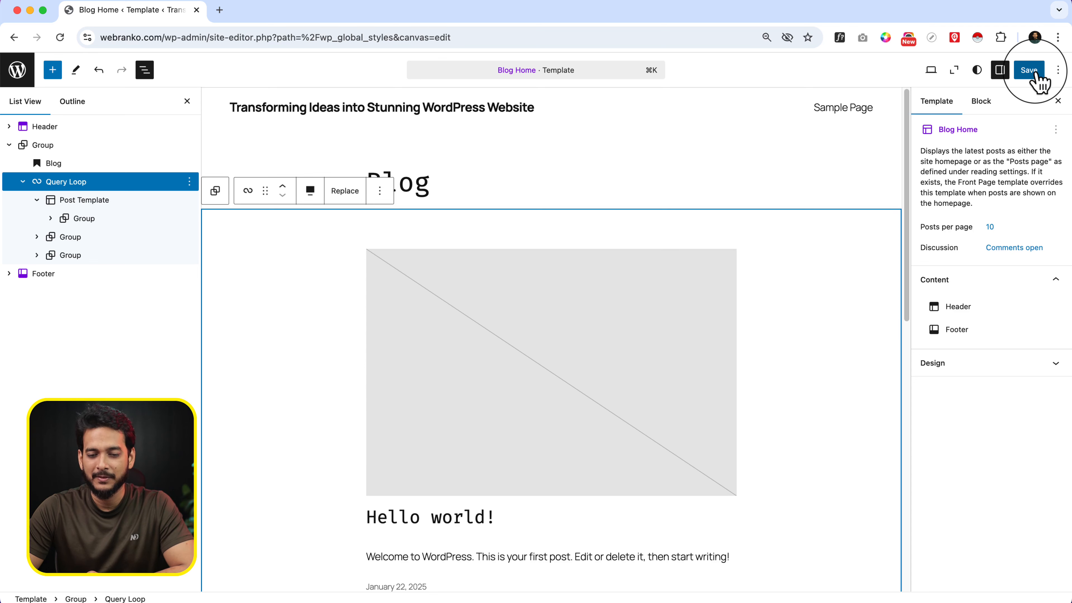
pyautogui.click(1057, 70)
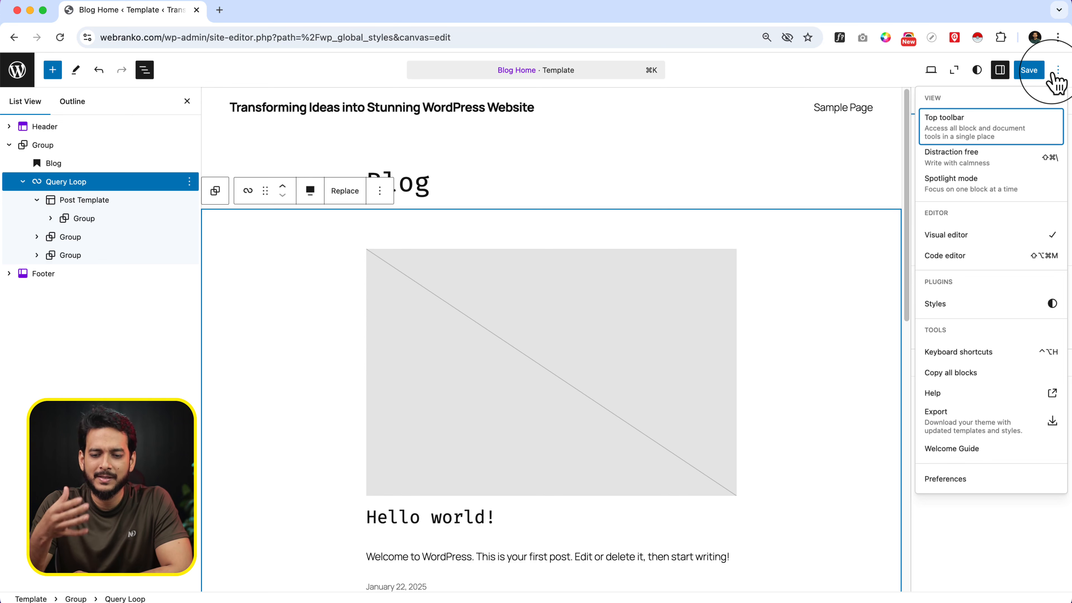
pyautogui.click(1057, 71)
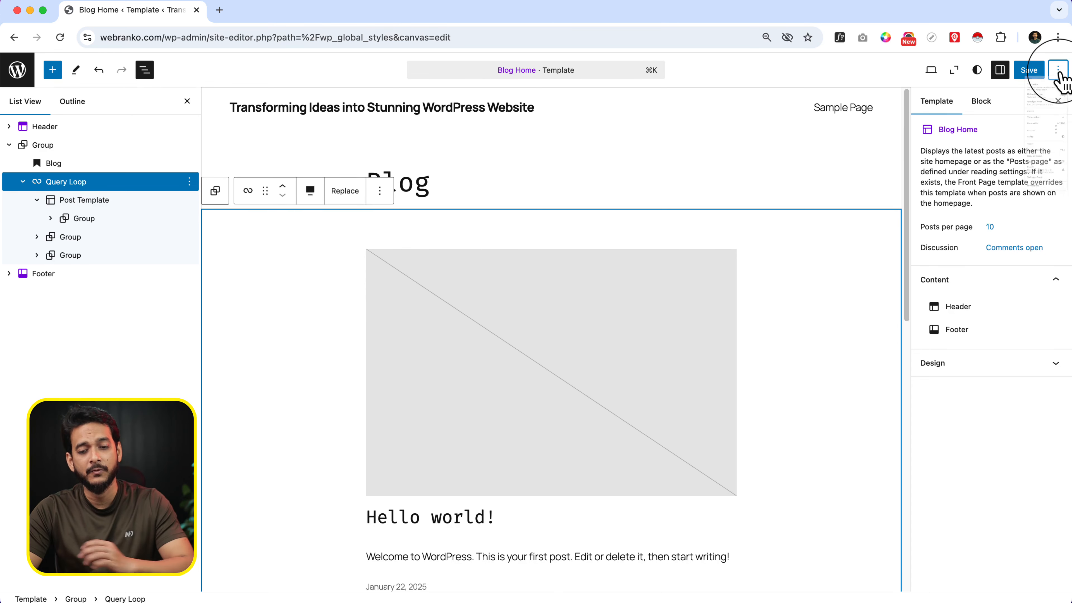
# Examine the editor preferences for General, Appearance and Blocks, reading through the whole block visibility list
pyautogui.click(1058, 70)
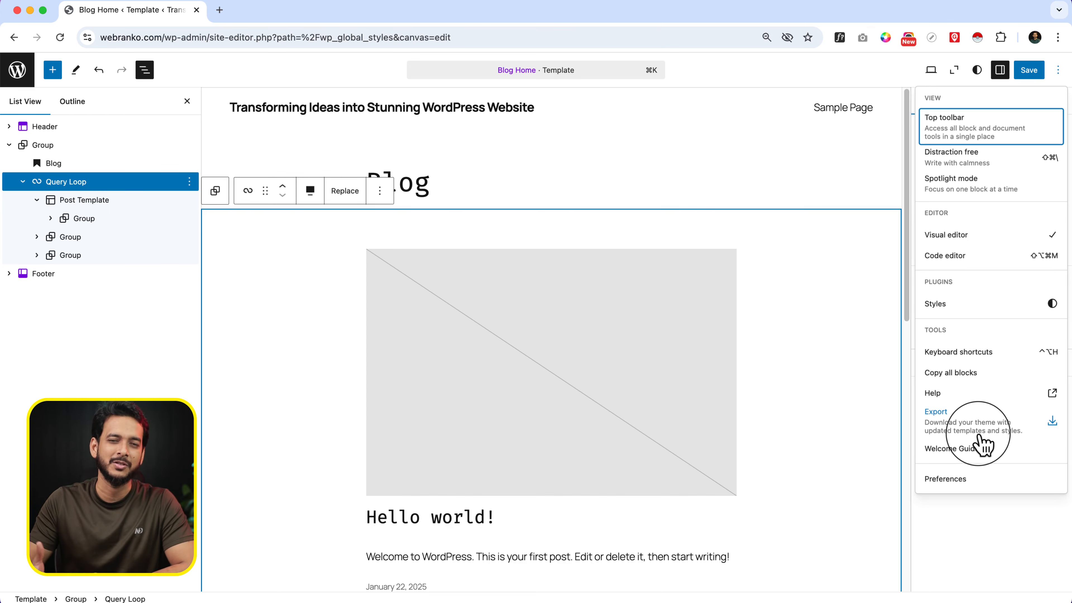
pyautogui.click(960, 481)
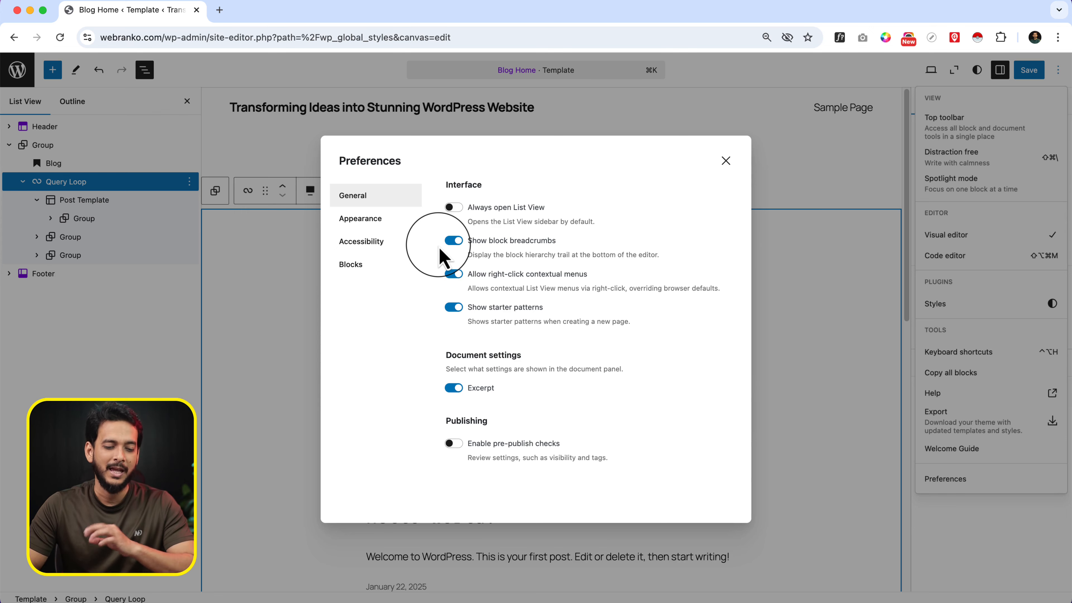
pyautogui.click(374, 227)
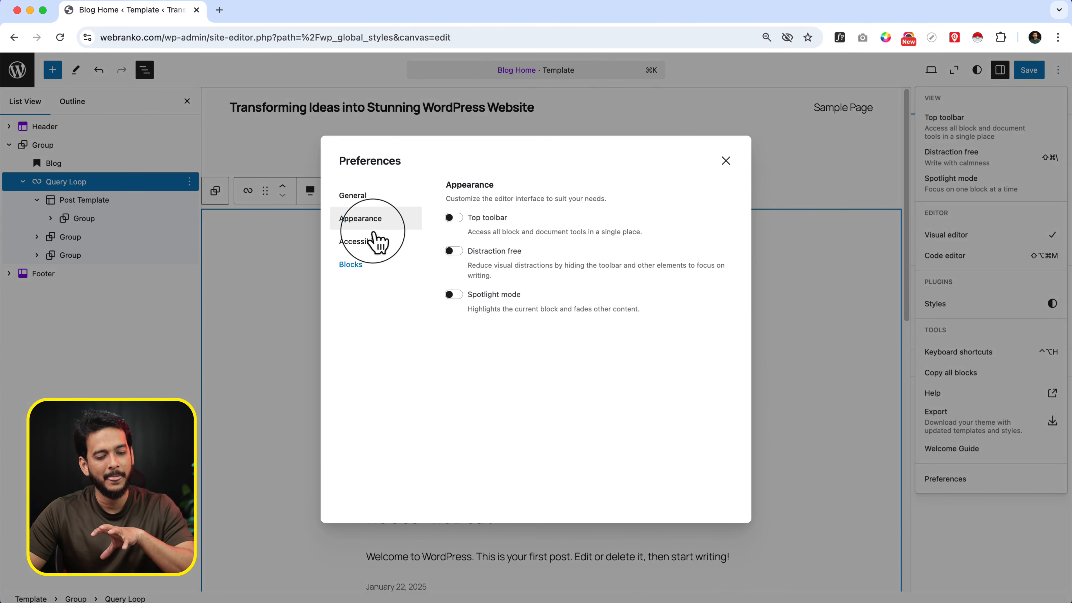
pyautogui.click(367, 266)
pyautogui.scroll(-10, 537, 291)
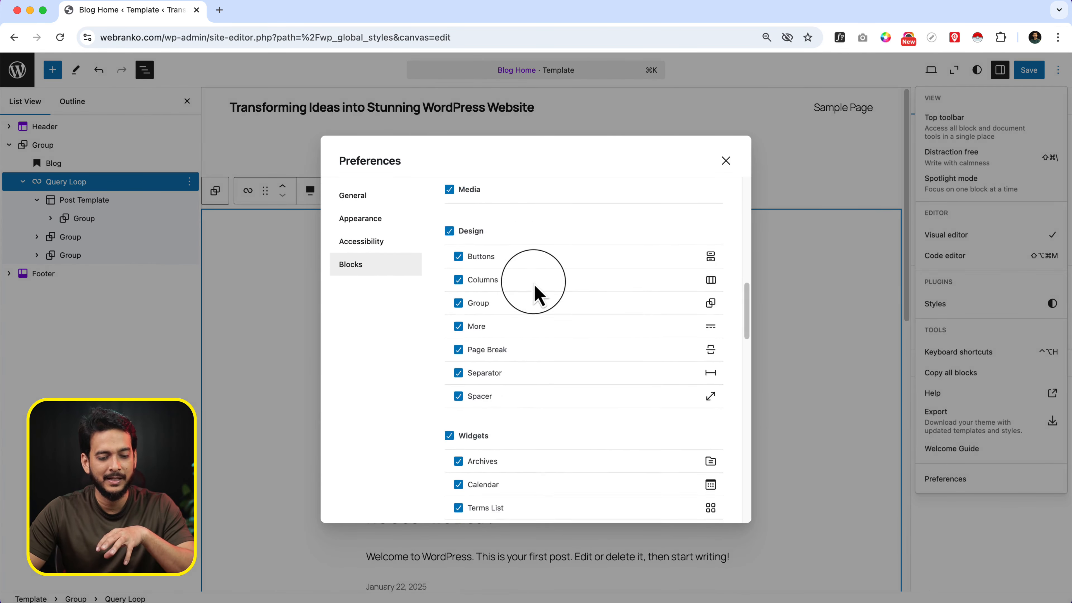
pyautogui.scroll(-15, 535, 294)
pyautogui.scroll(20, 535, 294)
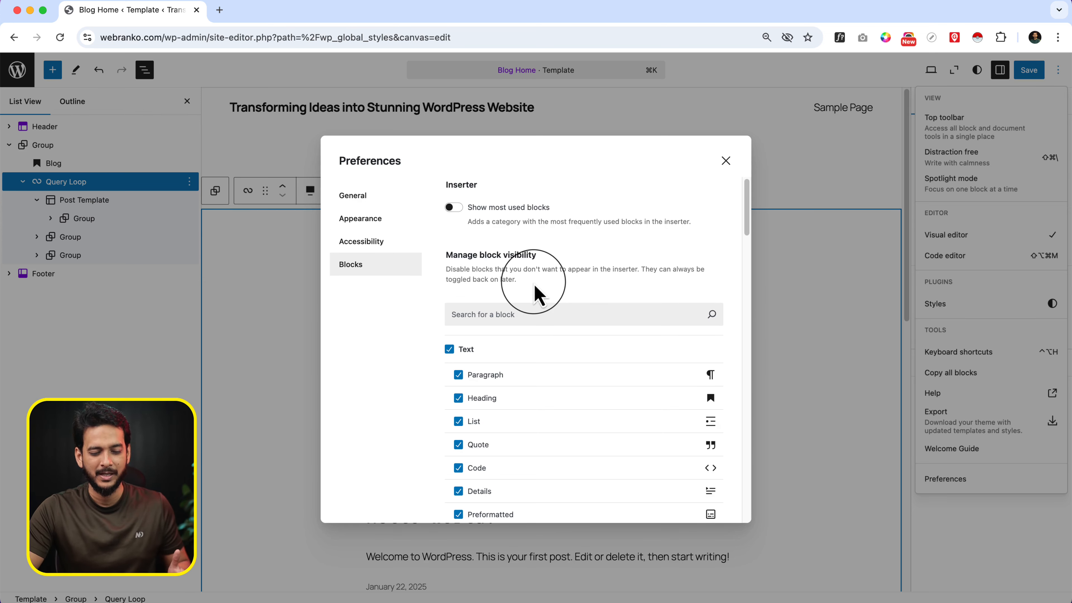
pyautogui.scroll(-15, 535, 287)
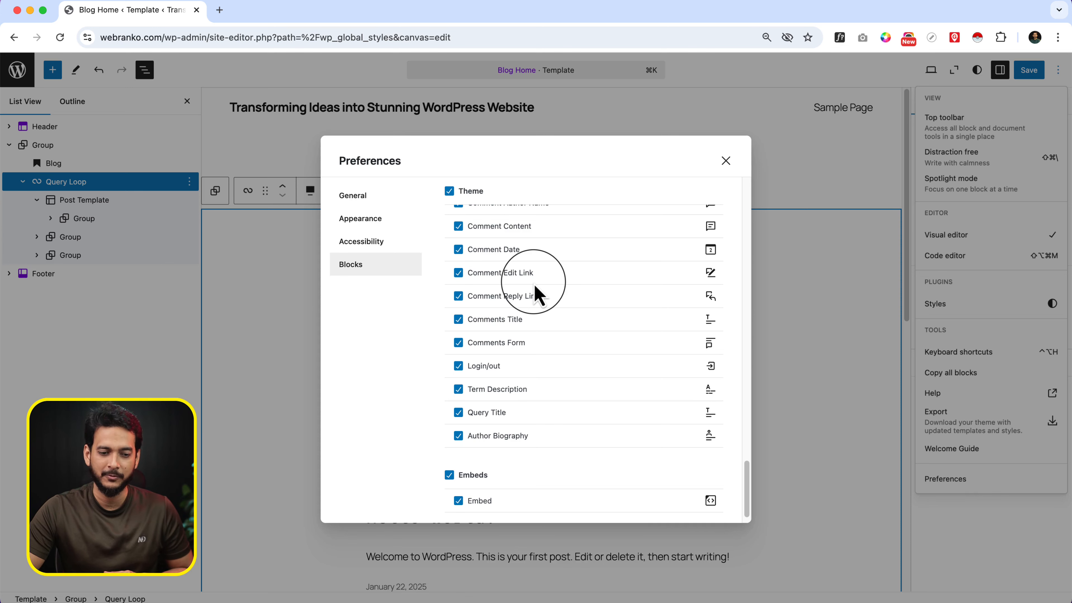
# Check the Accessibility preferences and the editor's list of keyboard shortcuts, closing both dialogs
pyautogui.click(380, 241)
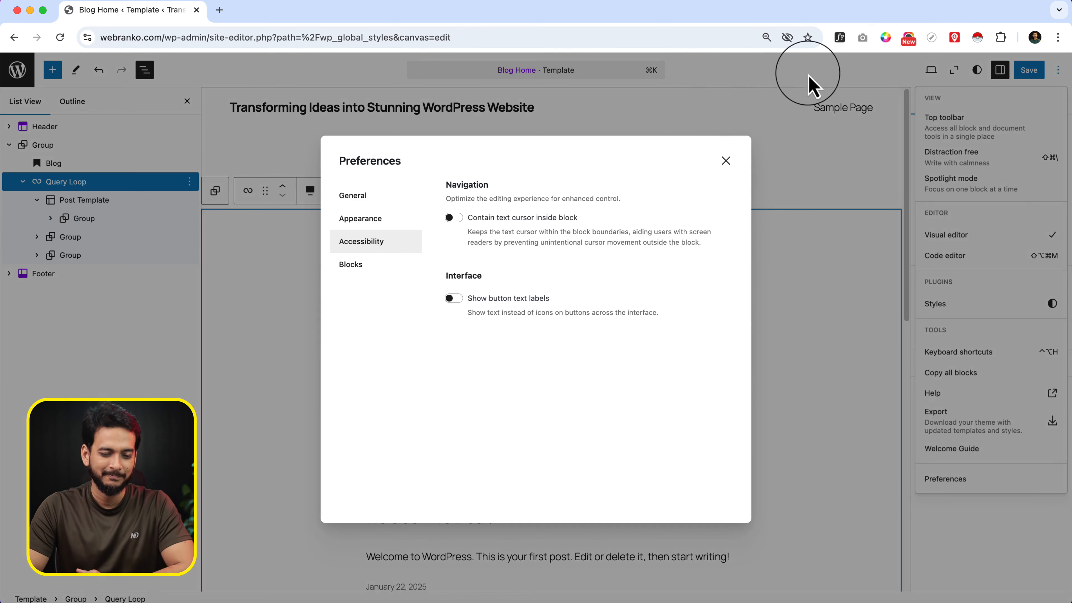
pyautogui.click(726, 161)
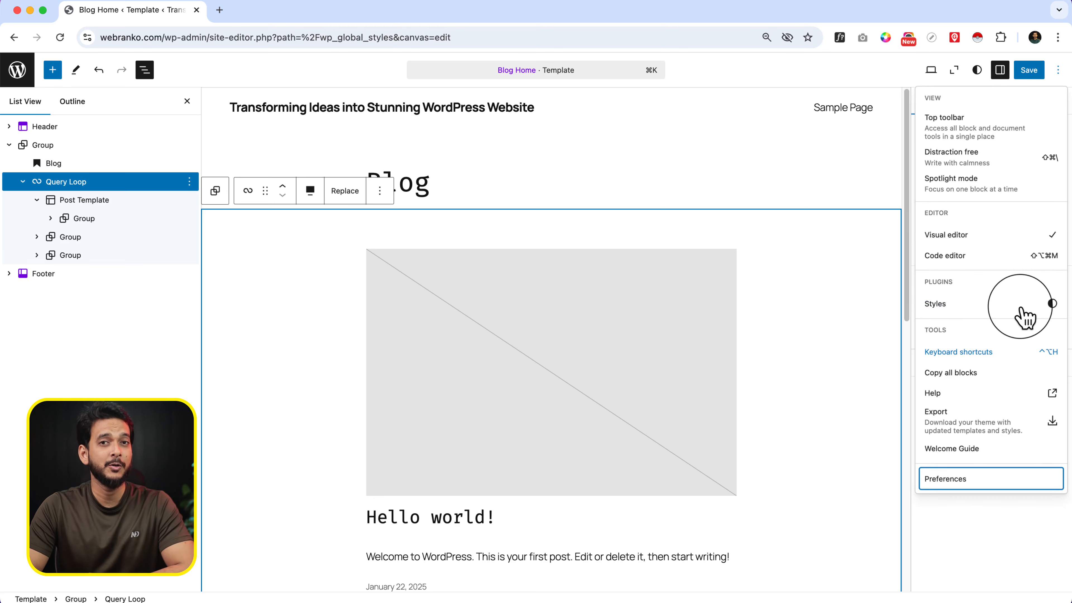
pyautogui.click(1004, 350)
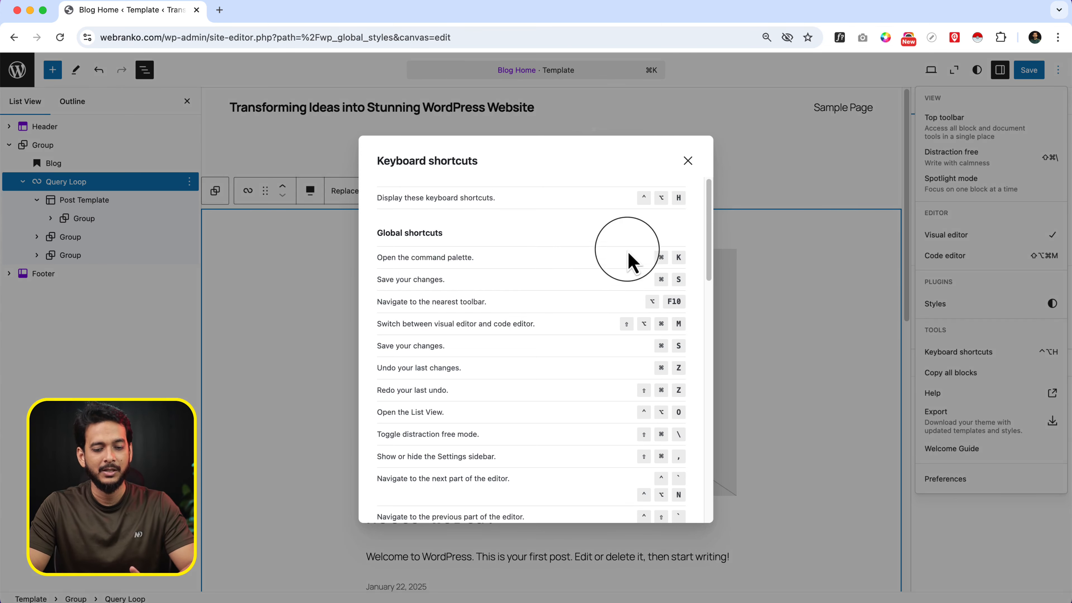
pyautogui.click(688, 160)
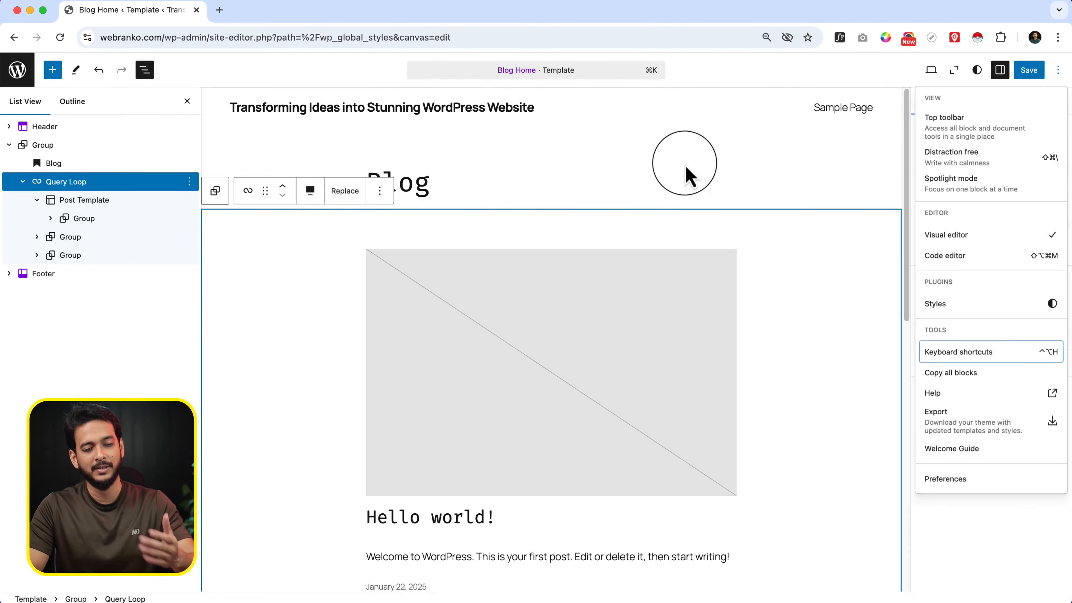
# Leave the Blog Home template and open the draft Home page from the site's pages for editing
pyautogui.click(19, 69)
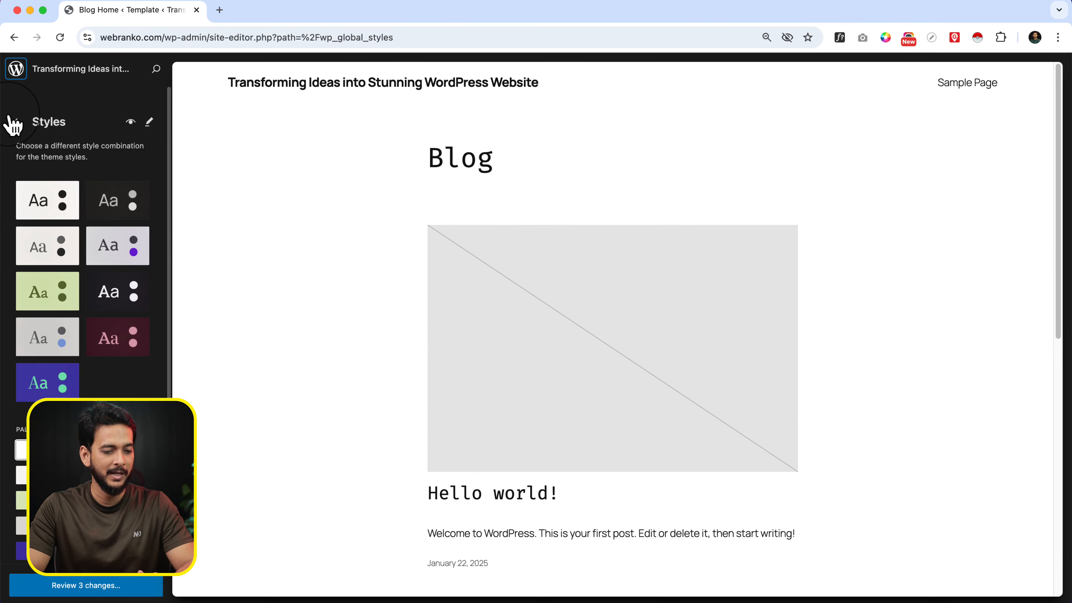
pyautogui.click(16, 121)
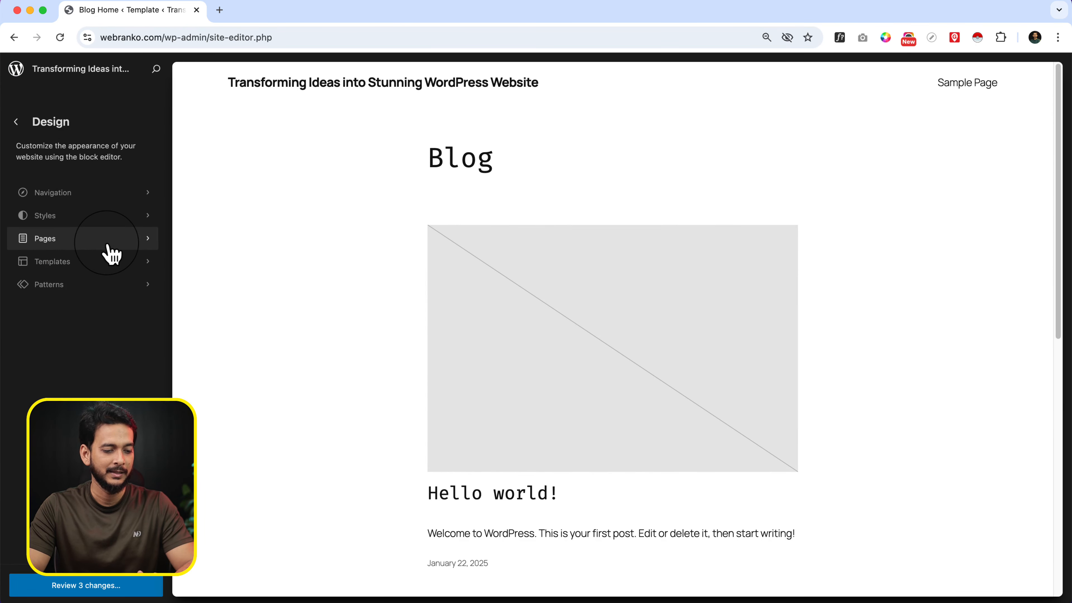
pyautogui.click(107, 239)
pyautogui.click(248, 155)
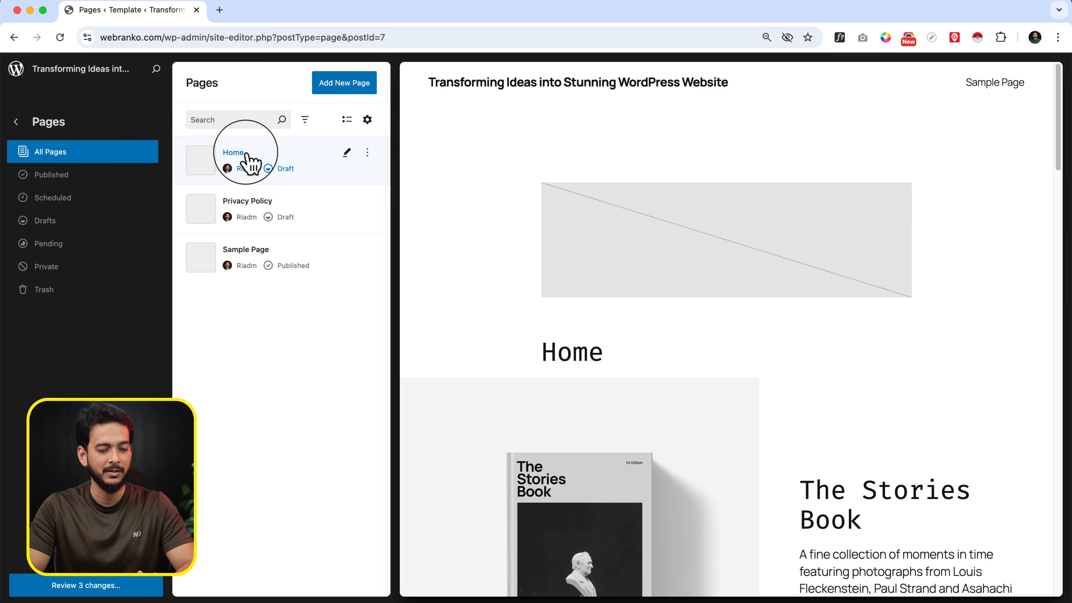
pyautogui.scroll(-10, 744, 364)
pyautogui.click(837, 357)
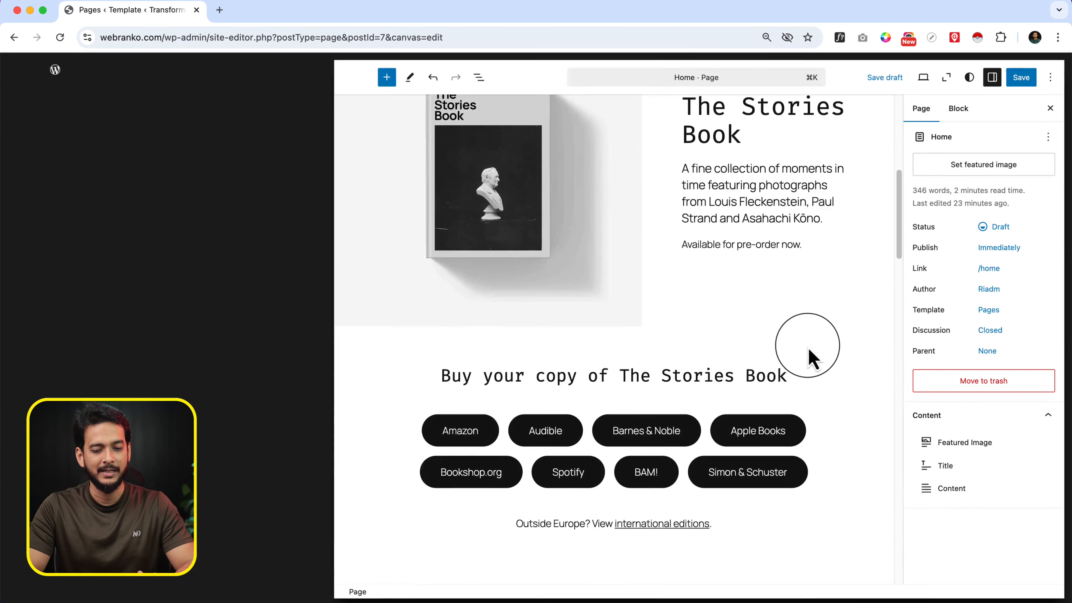
# Insert a Buttons block below the "Available for pre-order now." paragraph using the slash command
pyautogui.click(713, 318)
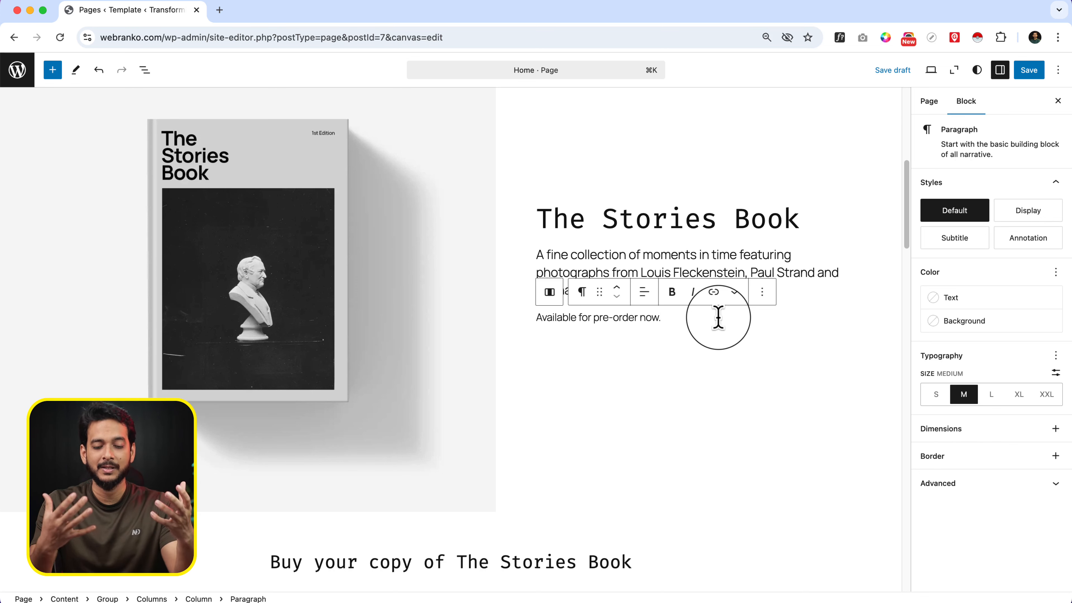
pyautogui.press('Return')
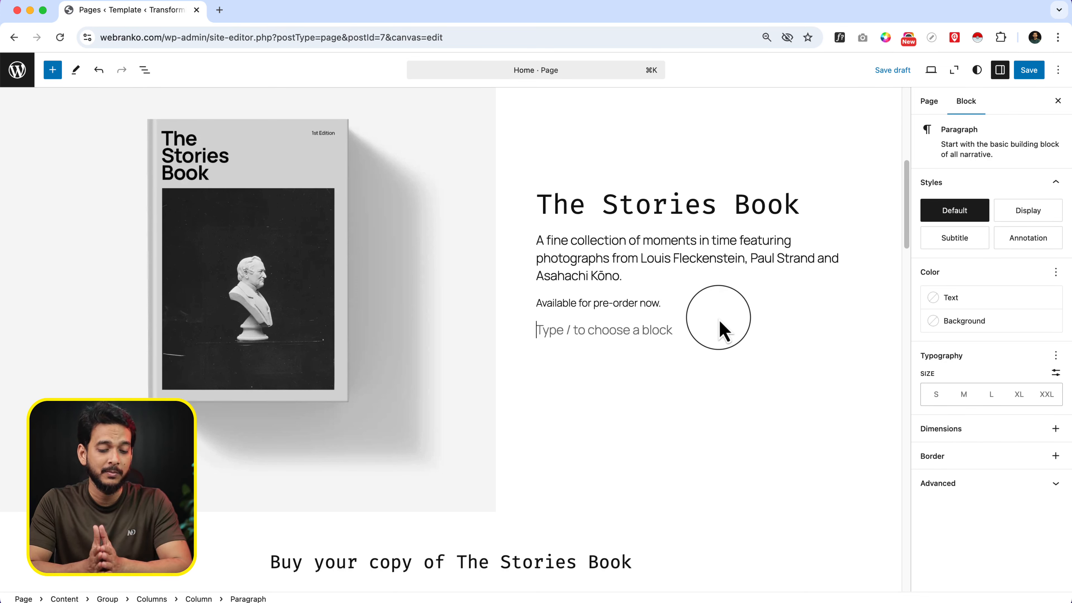
pyautogui.write('/')
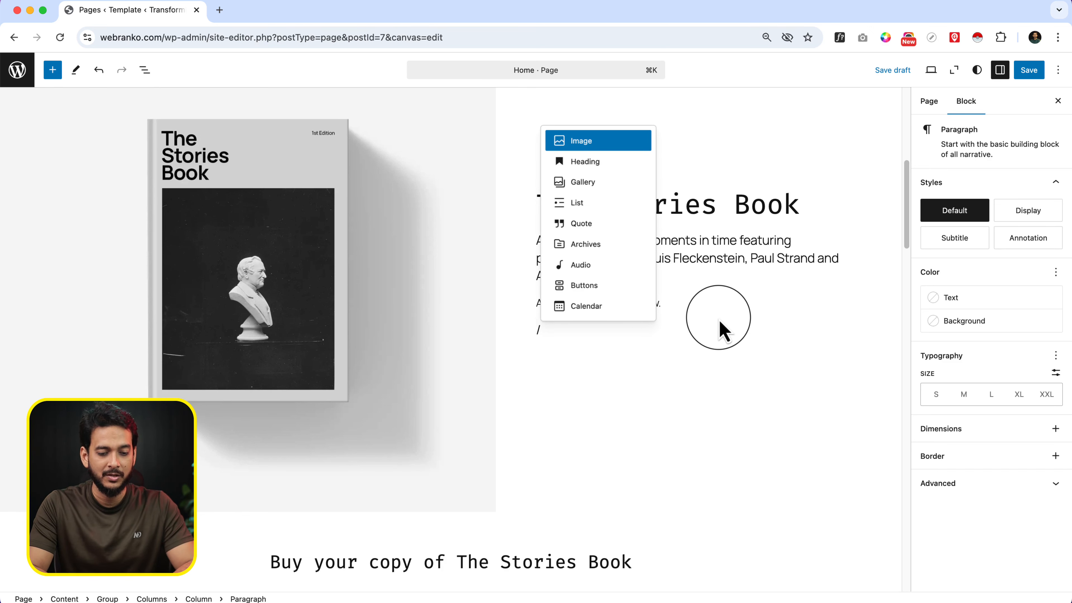
pyautogui.write('butt')
pyautogui.press('Return')
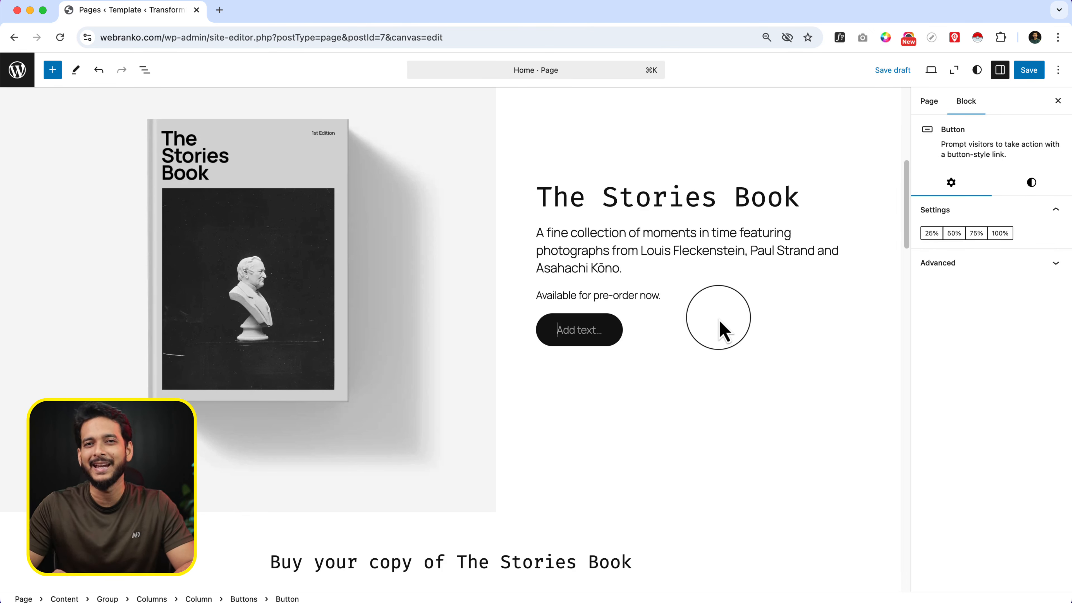
# Label the button "Test button" and add a second button beside it labelled "Another button"
pyautogui.write('Test button')
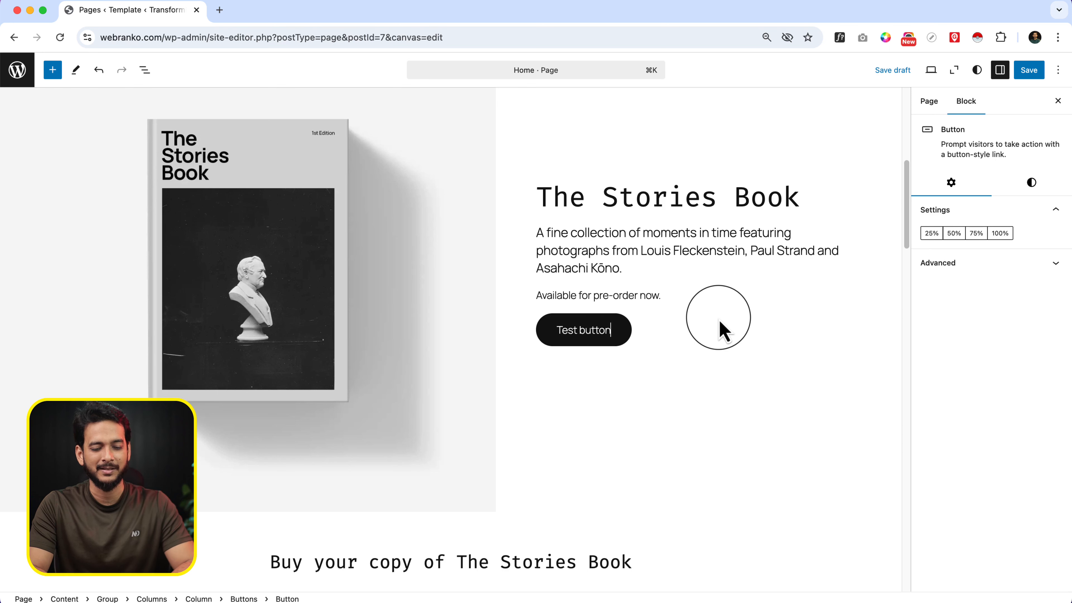
pyautogui.press('Return')
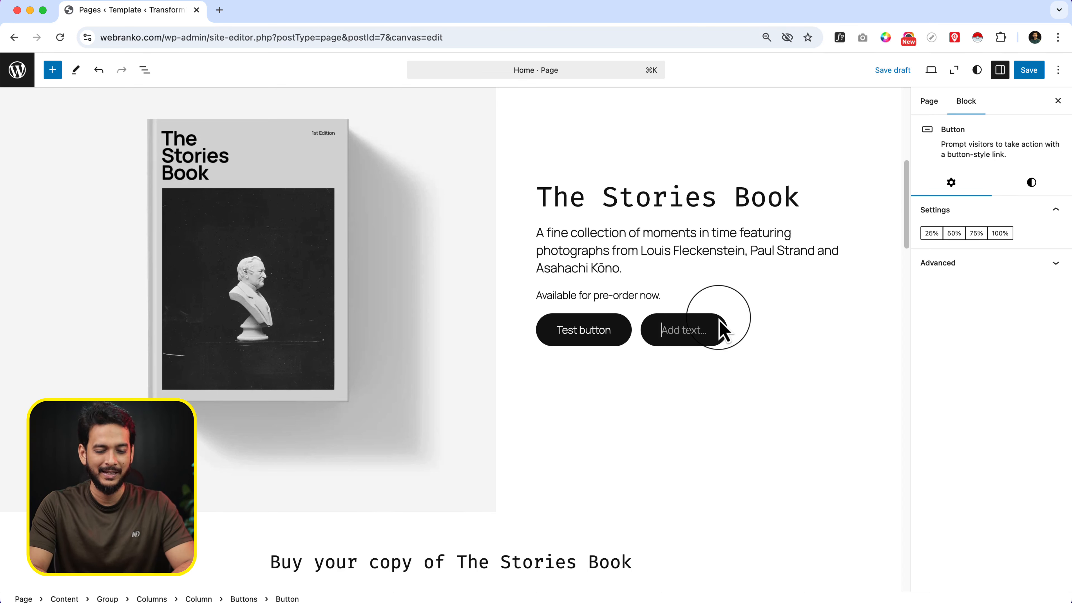
pyautogui.write('Andther button')
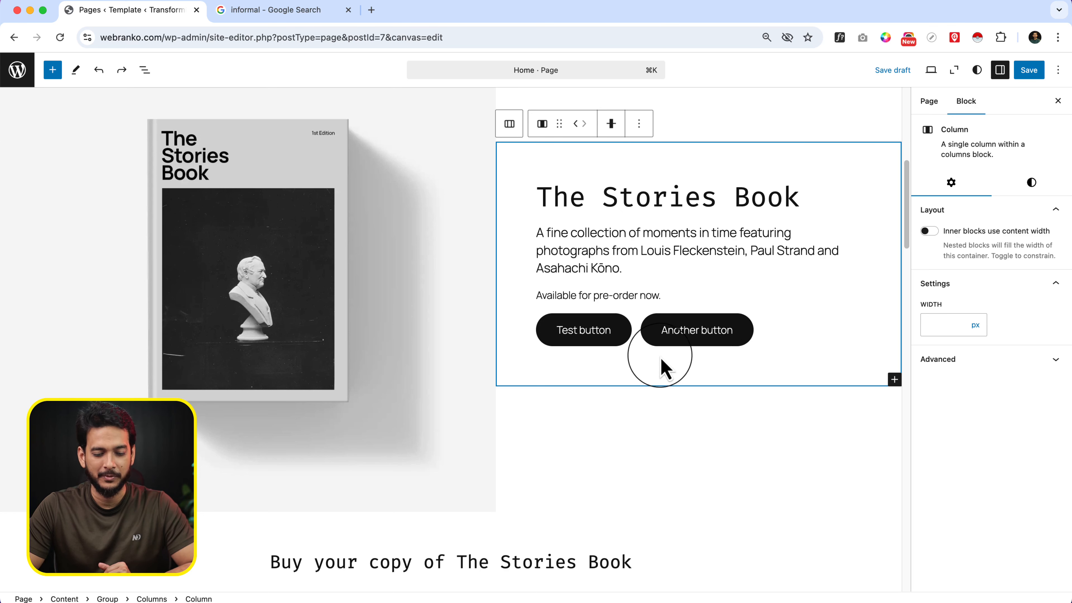
# Add a "This is test" paragraph below the two buttons, with an empty paragraph before and after it
pyautogui.click(895, 380)
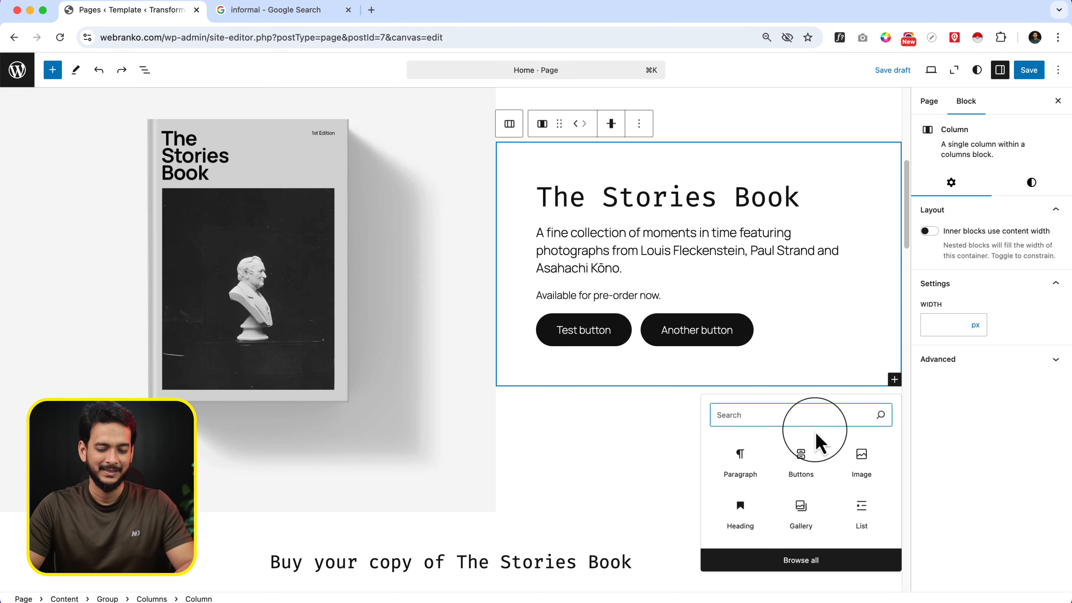
pyautogui.click(756, 461)
pyautogui.write('This is test')
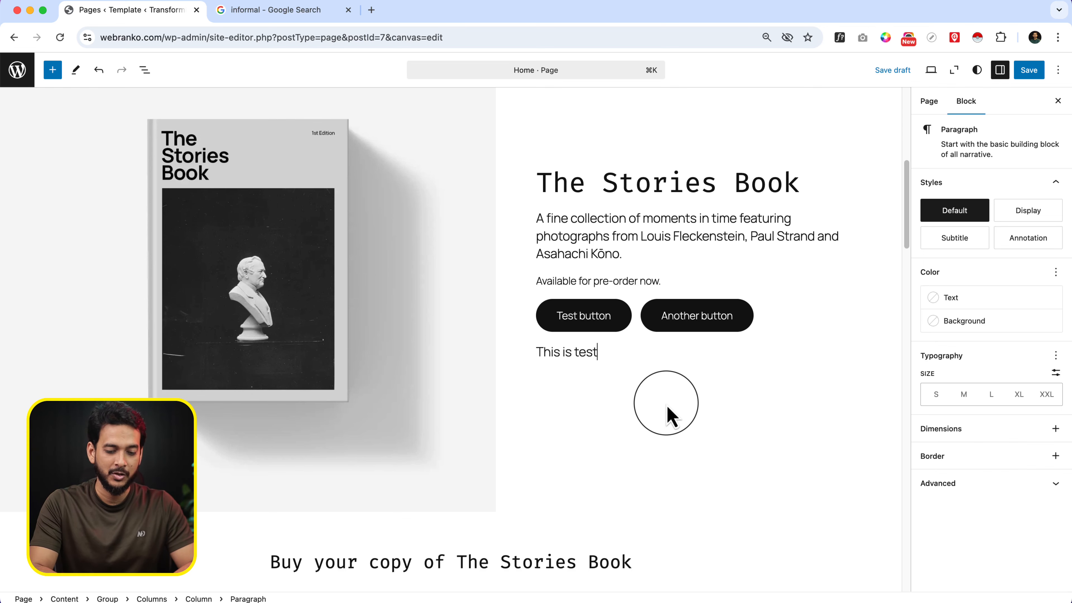
pyautogui.press('super+alt+t')
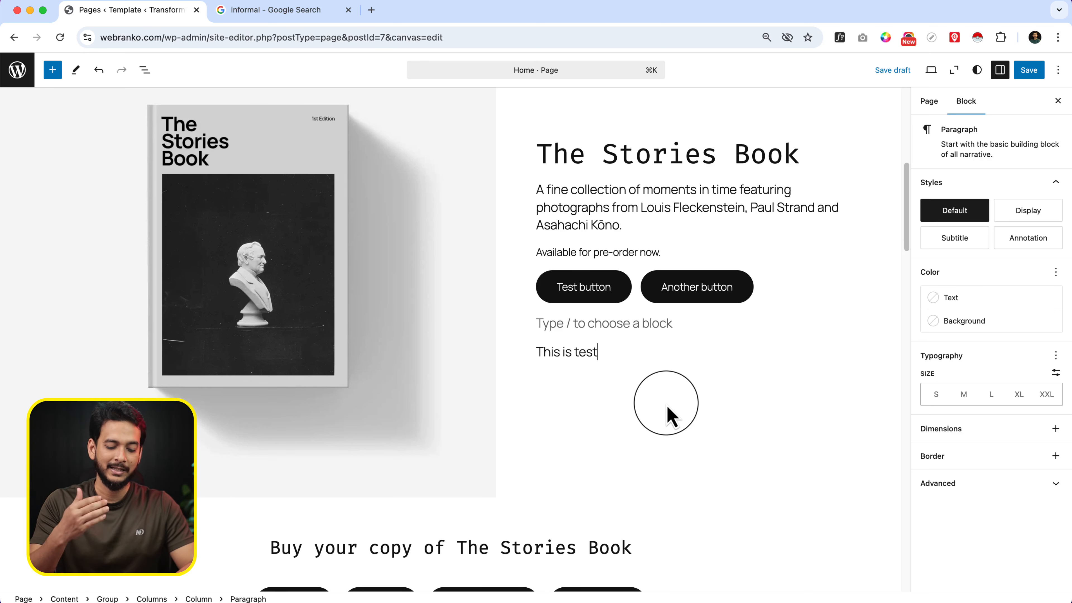
pyautogui.press('Return')
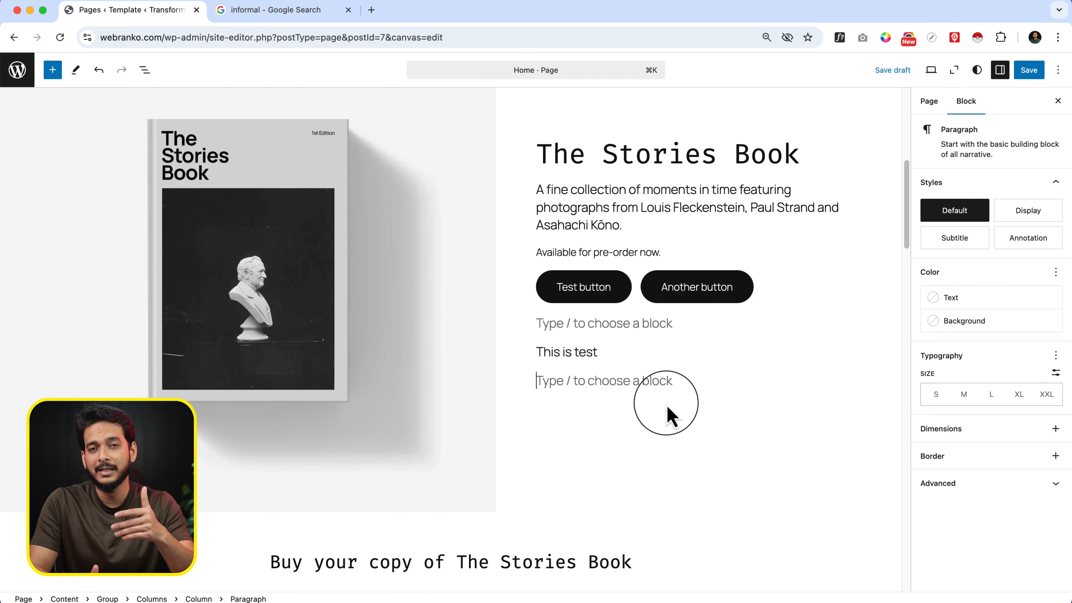
# Turn the empty paragraph below "This is test" into a Gallery block using the slash command
pyautogui.scroll(-5, 667, 405)
pyautogui.click(626, 425)
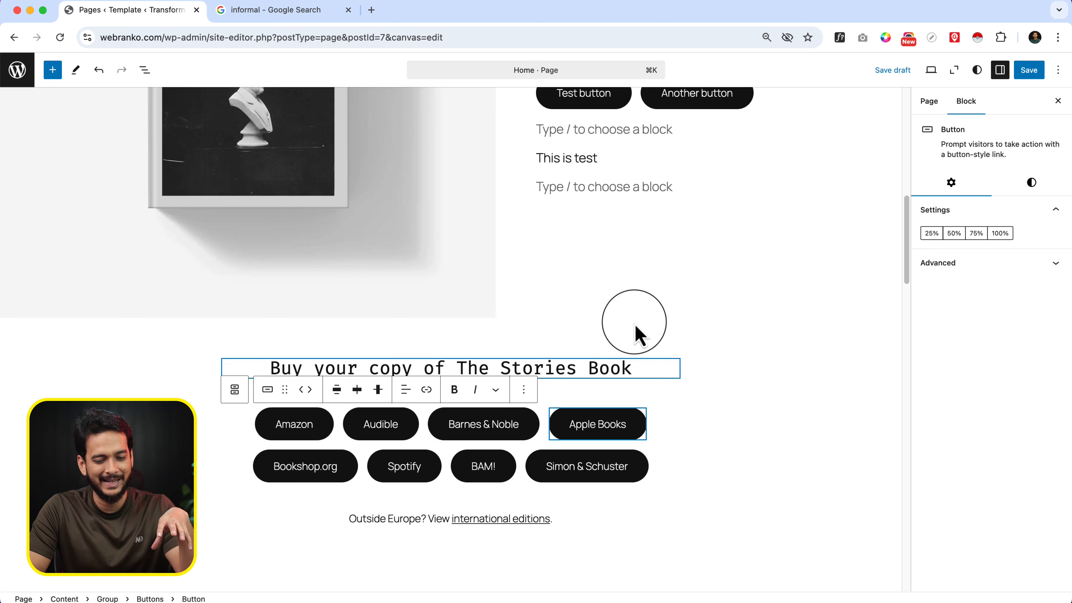
pyautogui.click(631, 250)
pyautogui.click(627, 190)
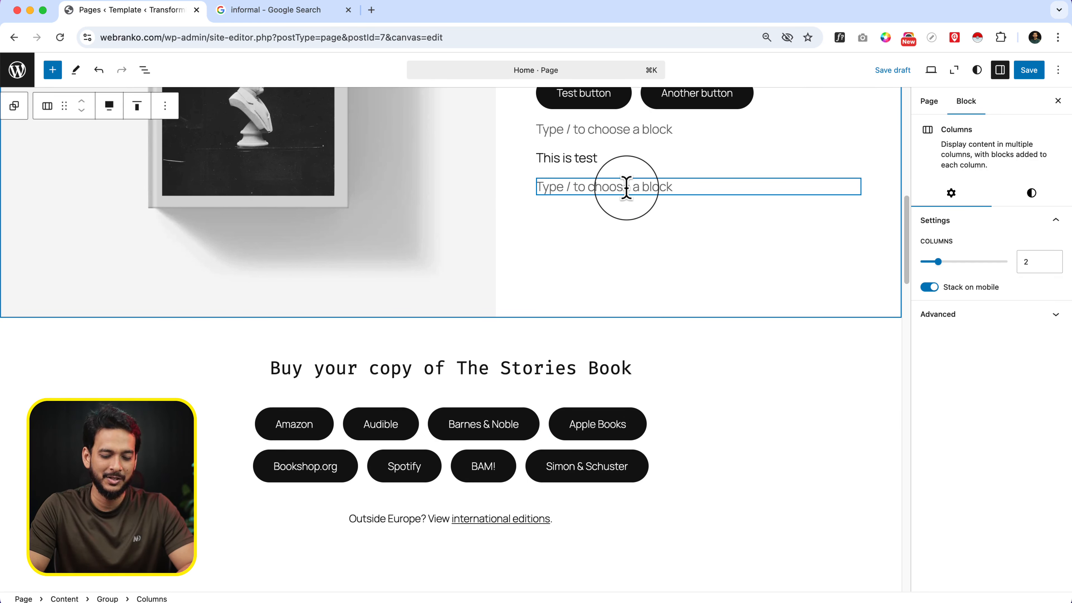
pyautogui.click(618, 186)
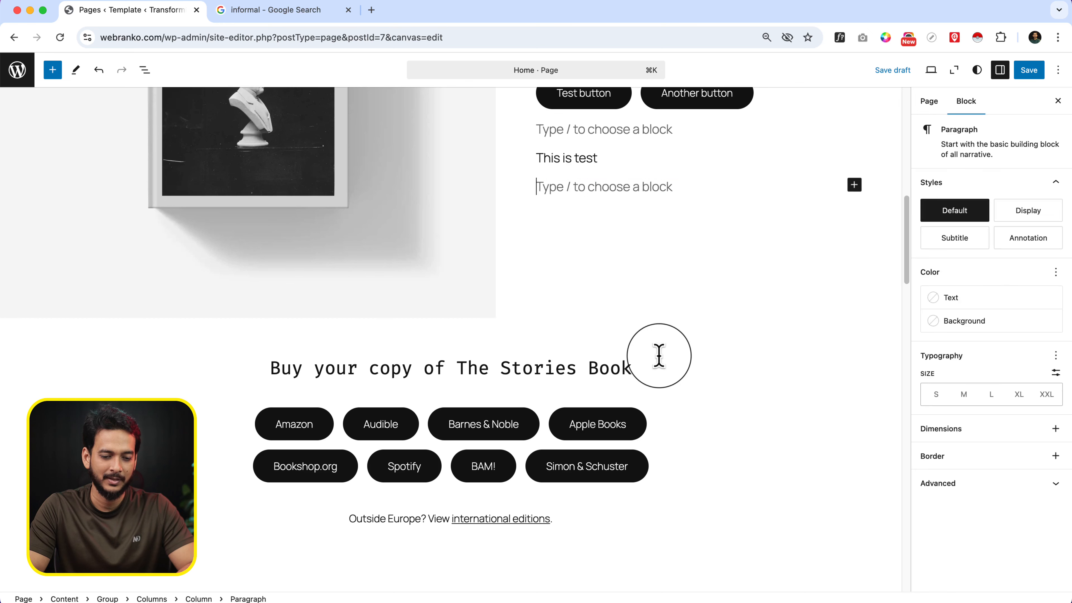
pyautogui.write('/gall')
pyautogui.press('Return')
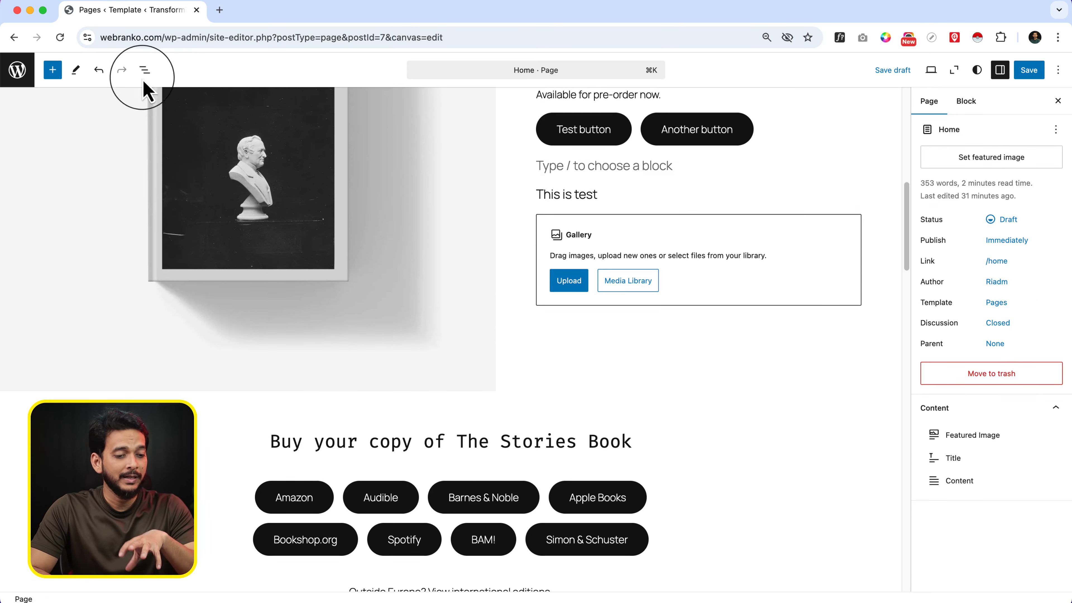
# Leave the site editor for the WordPress dashboard, discarding the unsaved changes
pyautogui.click(17, 70)
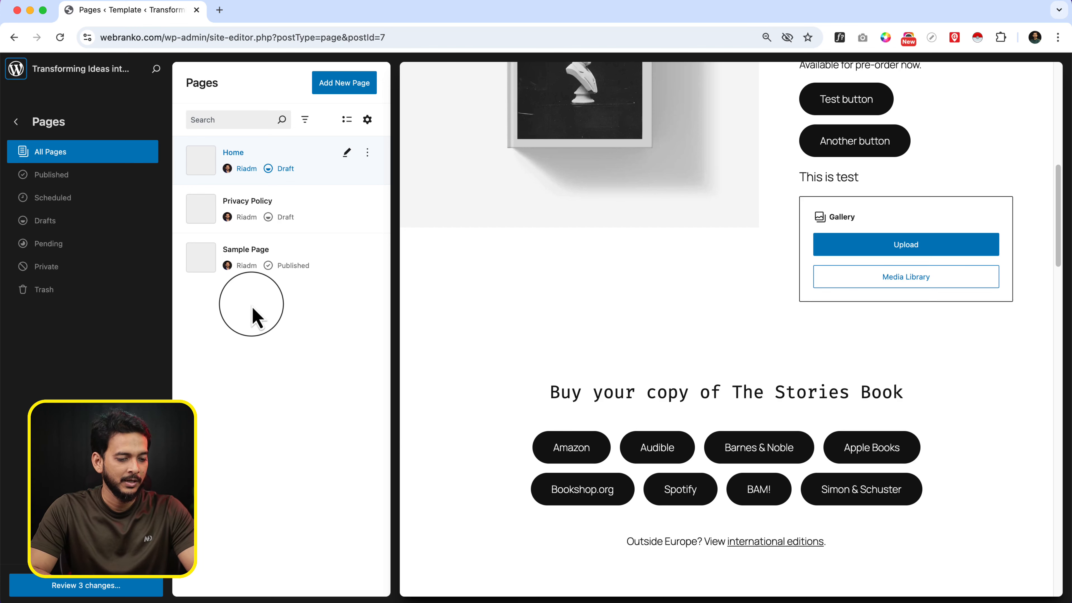
pyautogui.click(17, 122)
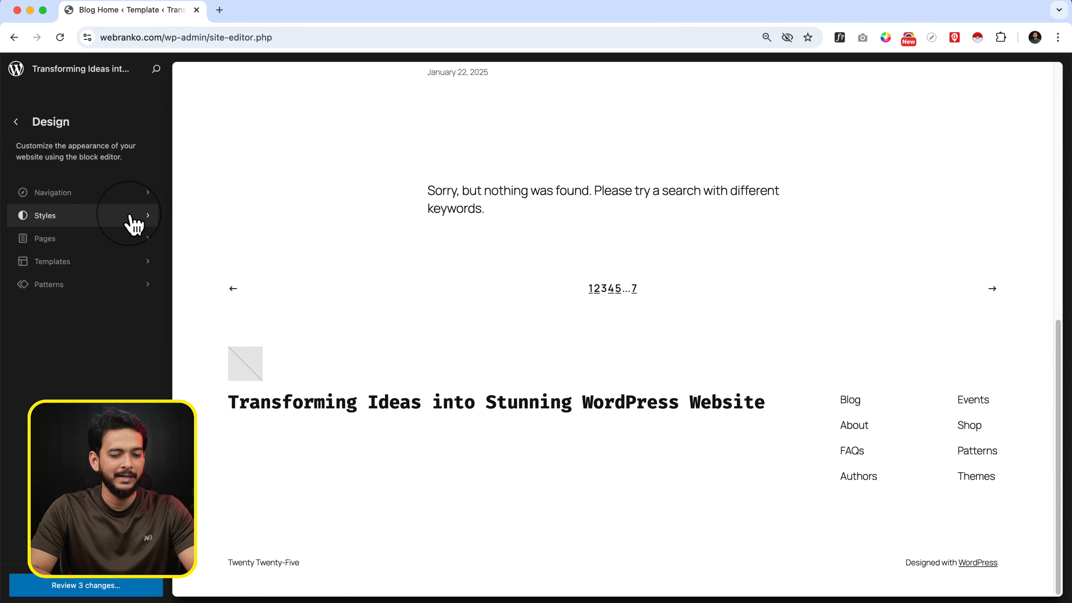
pyautogui.click(18, 70)
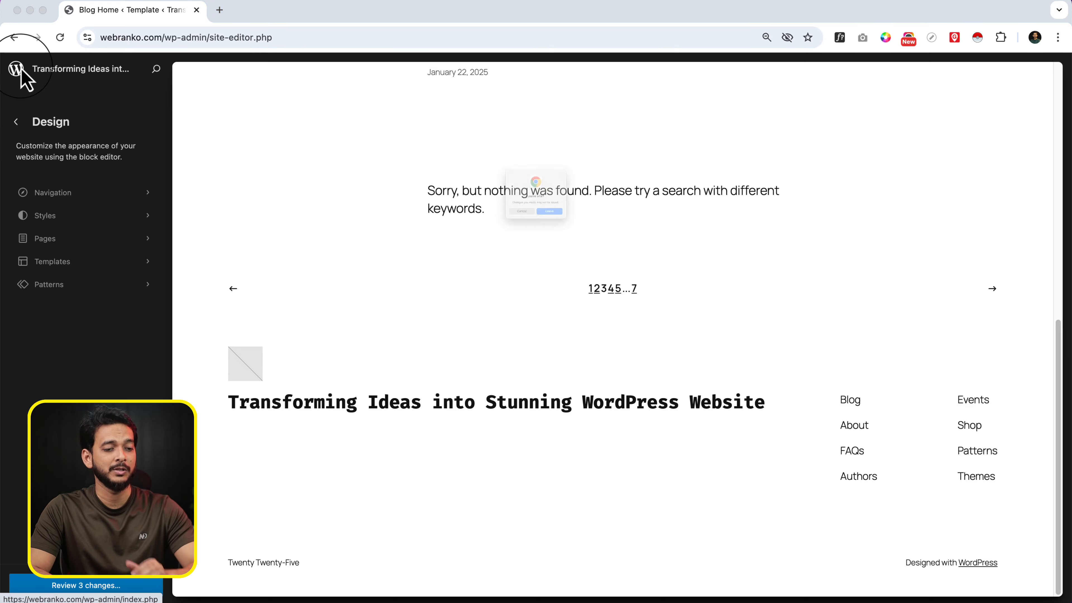
pyautogui.click(570, 245)
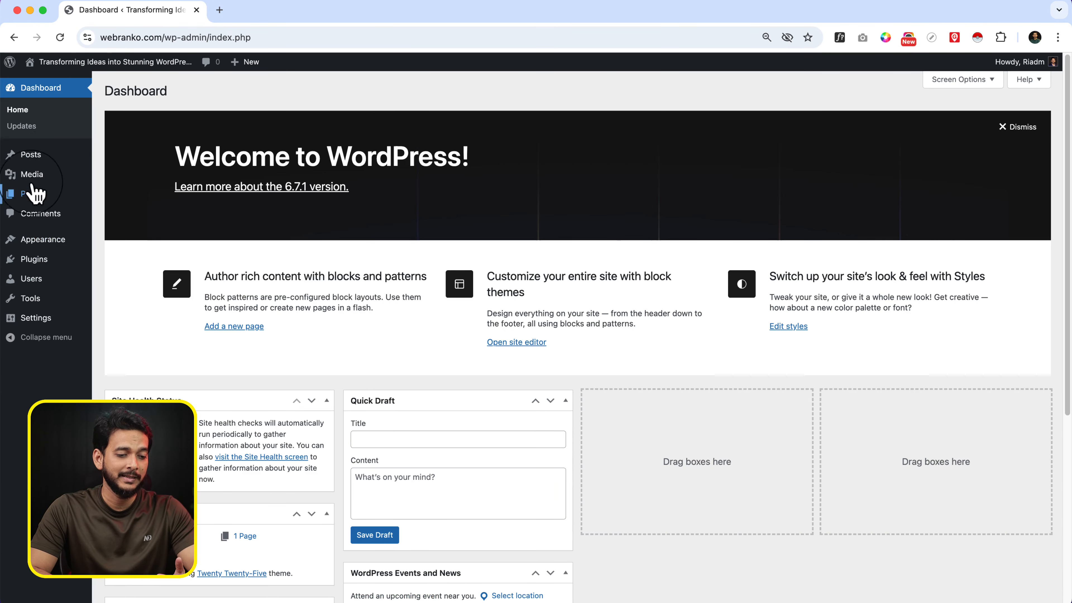
# Open the draft Home page for editing in a new tab from the dashboard's list of pages, and switch to it
pyautogui.click(49, 199)
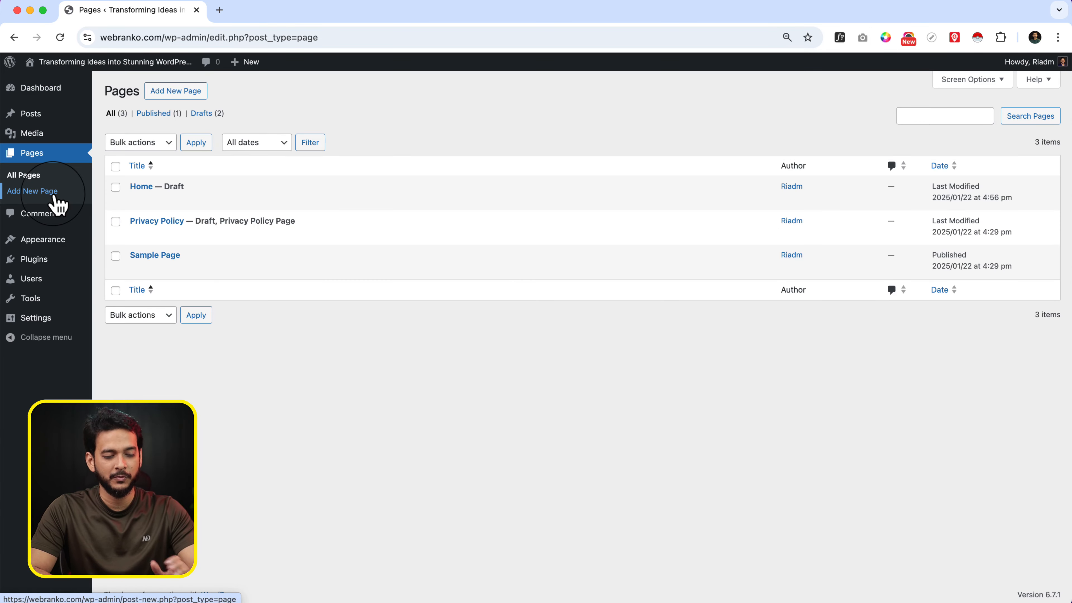
pyautogui.moveTo(187, 209)
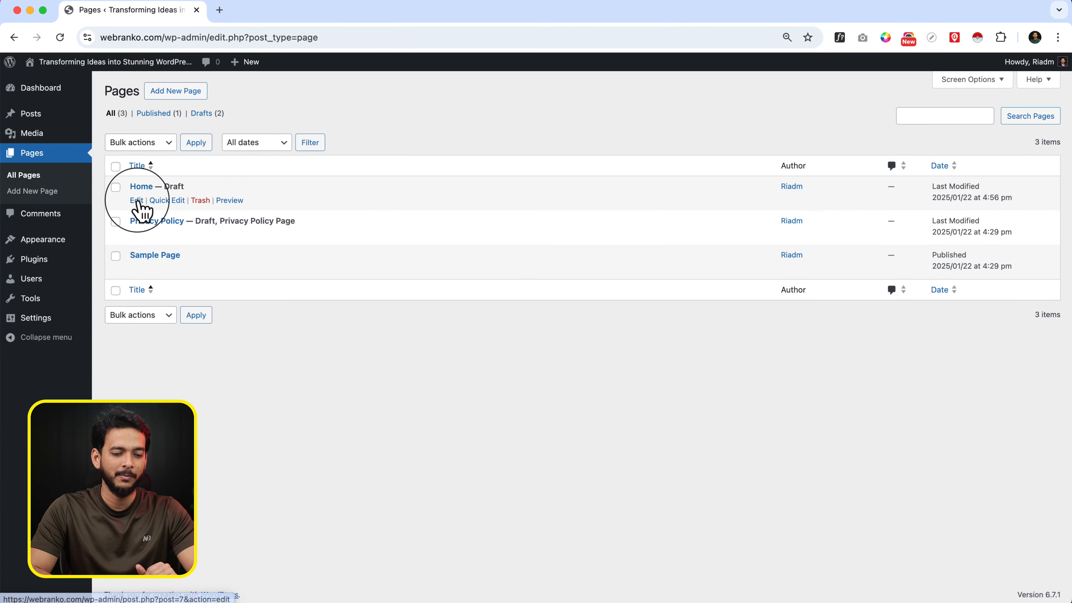
pyautogui.click(137, 202)
pyautogui.rightClick(136, 201)
pyautogui.click(156, 206)
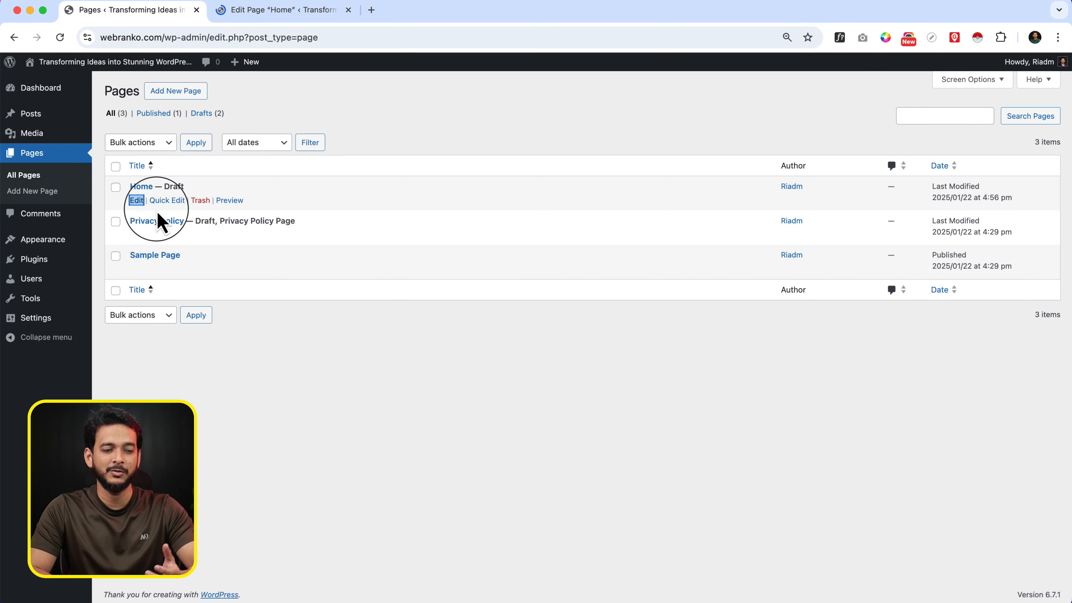
pyautogui.click(301, 17)
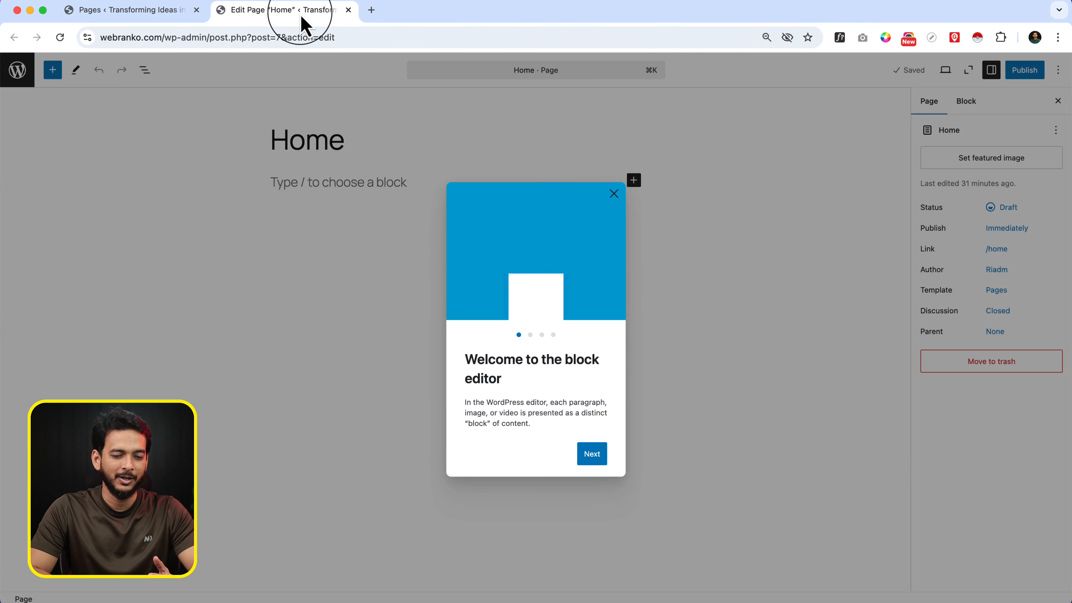
# Dismiss the welcome guide and the pattern chooser, and start an empty paragraph below the Home title
pyautogui.press('Escape')
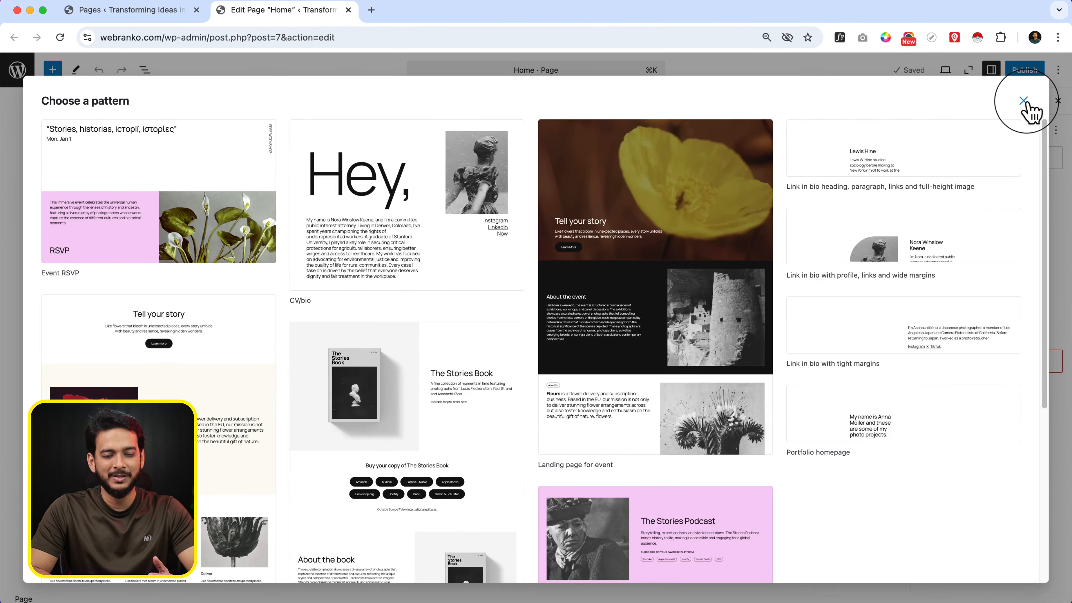
pyautogui.click(1024, 101)
pyautogui.click(434, 267)
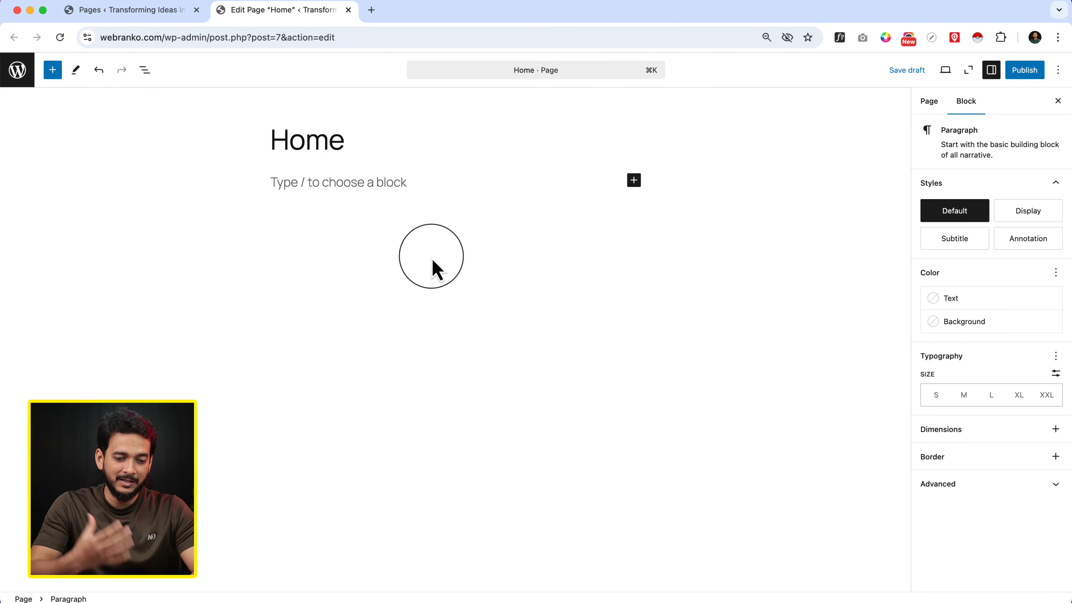
# Save the Home page draft and preview it in a new tab
pyautogui.click(927, 70)
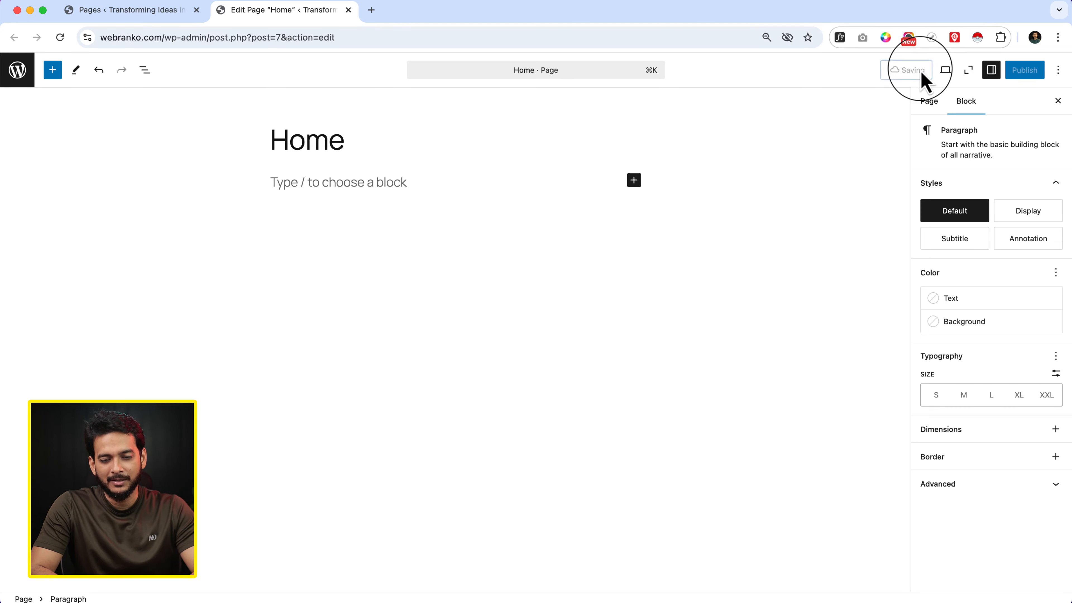
pyautogui.click(946, 70)
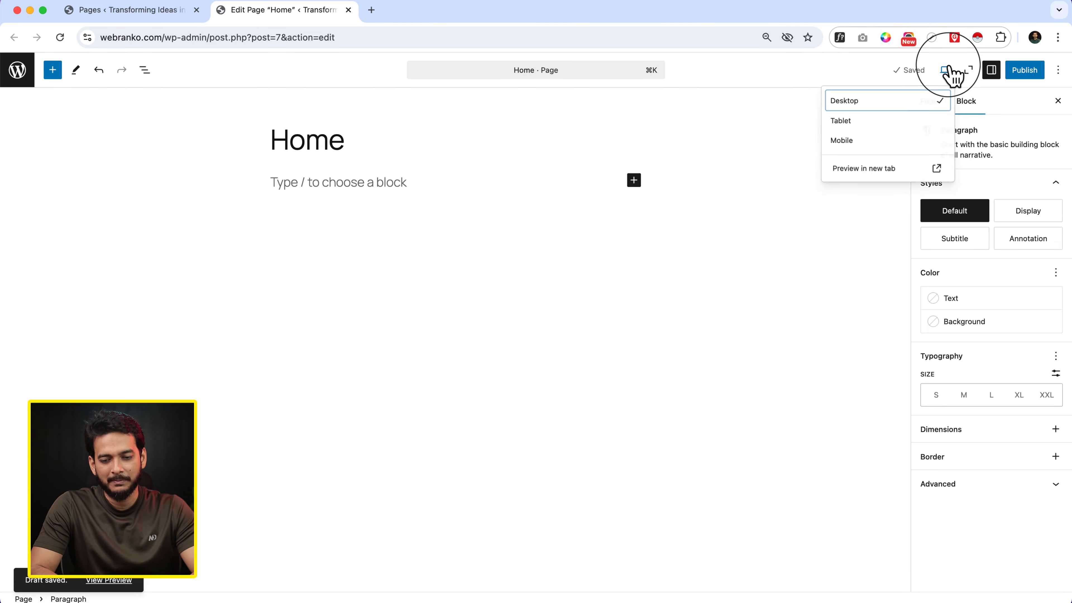
pyautogui.click(846, 177)
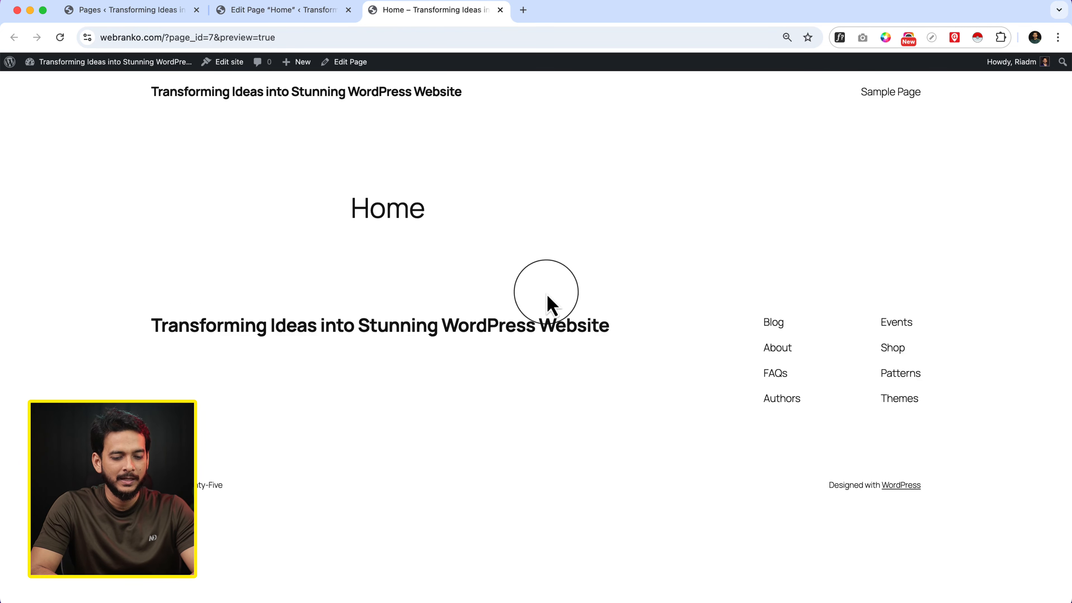
# Return to the dashboard's list of pages and open the site editor in a new tab, switching to it
pyautogui.click(271, 10)
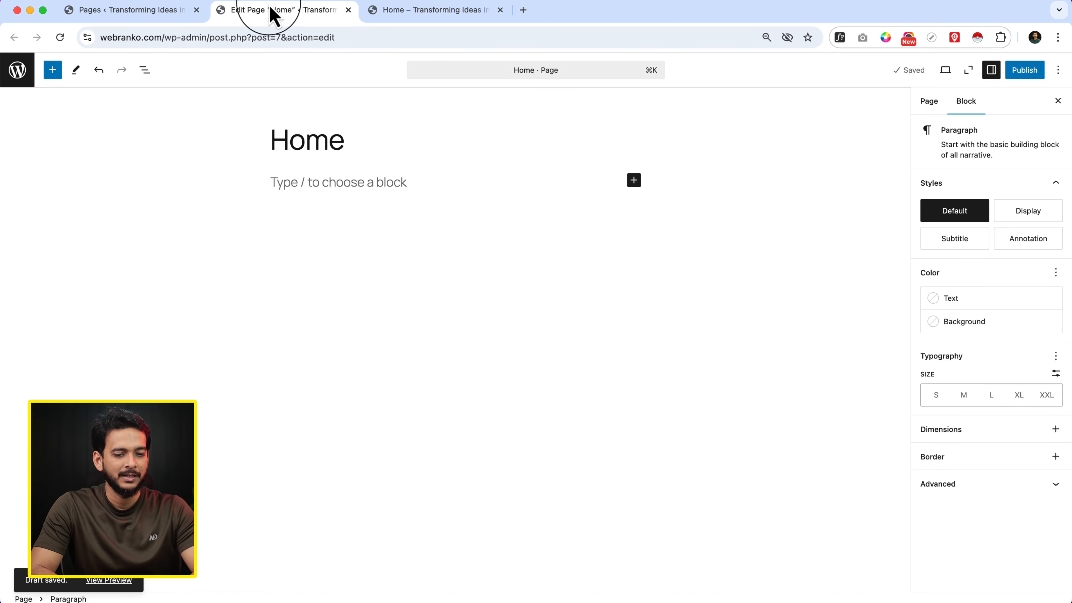
pyautogui.click(132, 11)
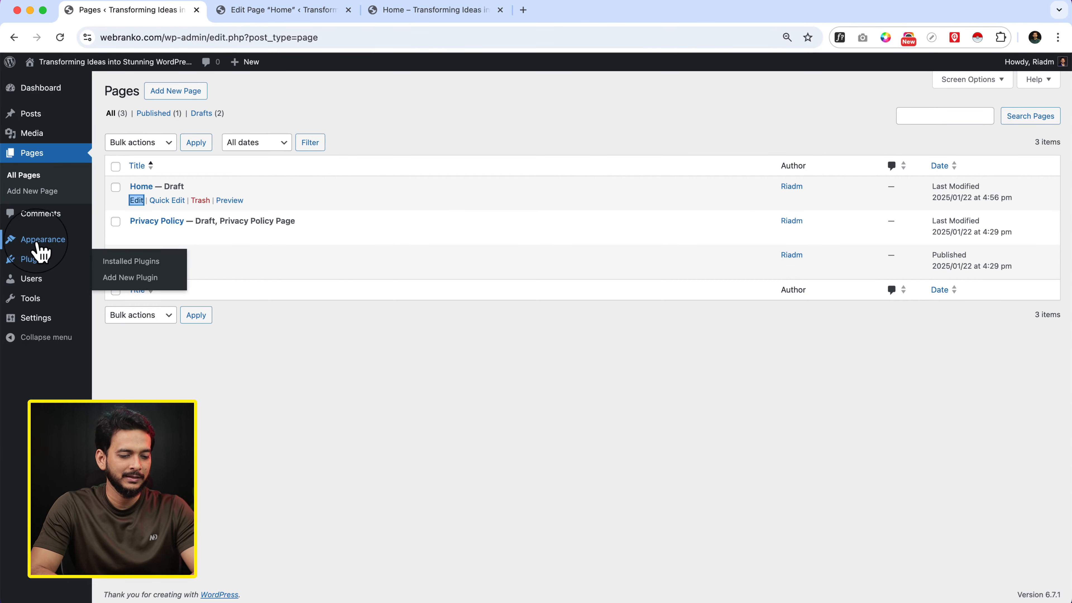
pyautogui.moveTo(42, 240)
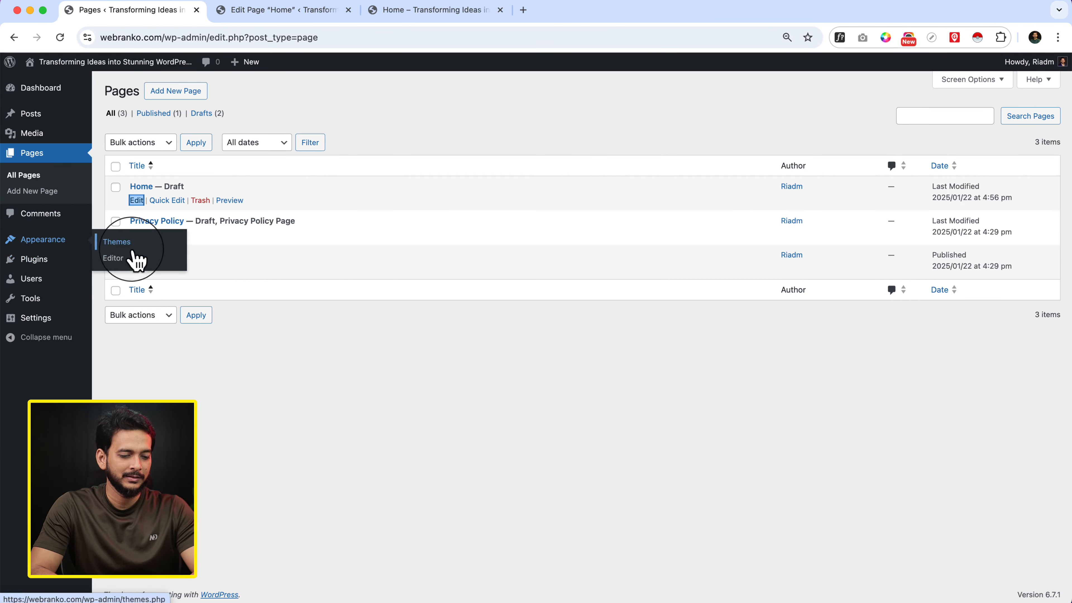
pyautogui.rightClick(124, 263)
pyautogui.click(152, 267)
pyautogui.click(259, 17)
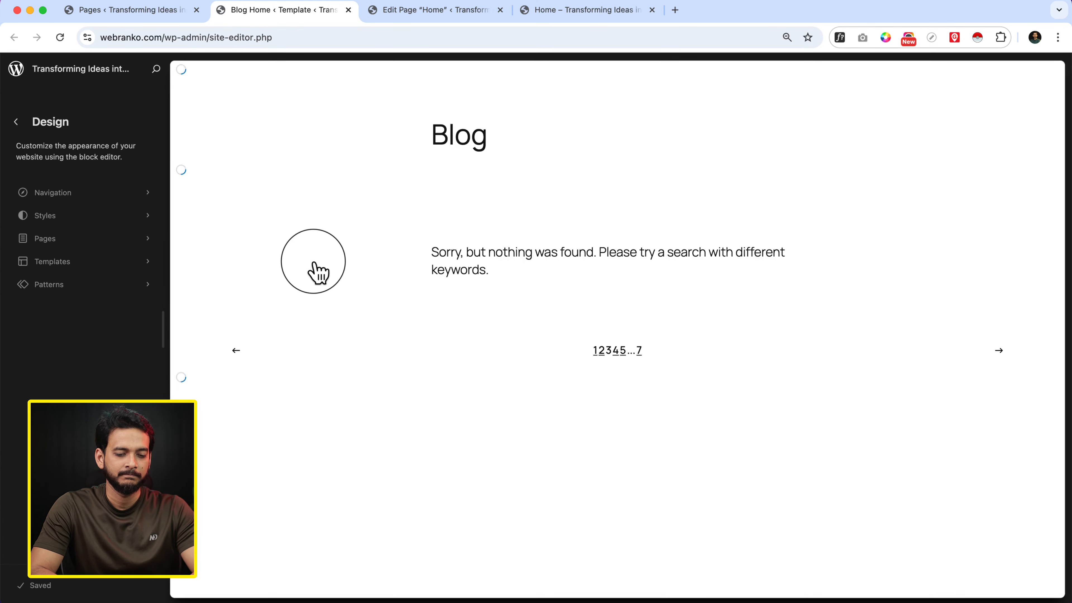
# View the draft Home page in the site editor, dismissing the pattern chooser, and return to its pages list
pyautogui.click(127, 247)
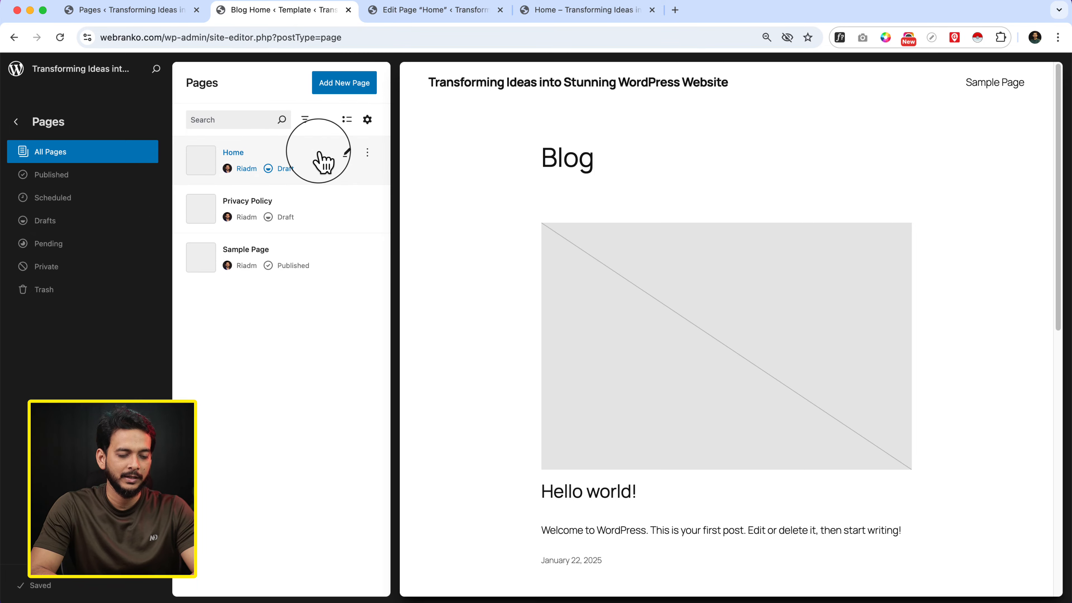
pyautogui.click(319, 154)
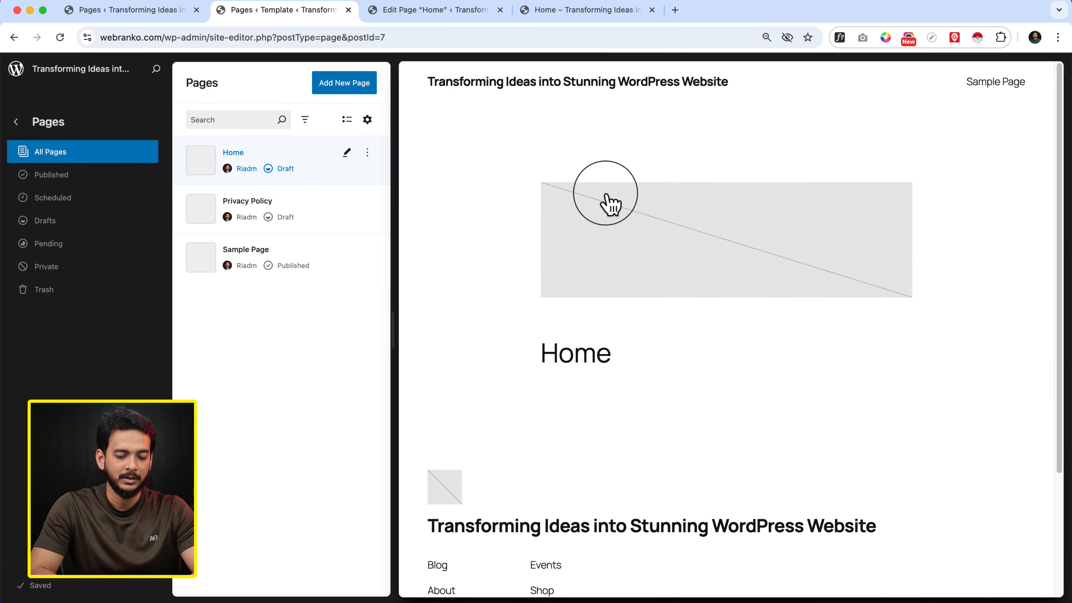
pyautogui.click(495, 258)
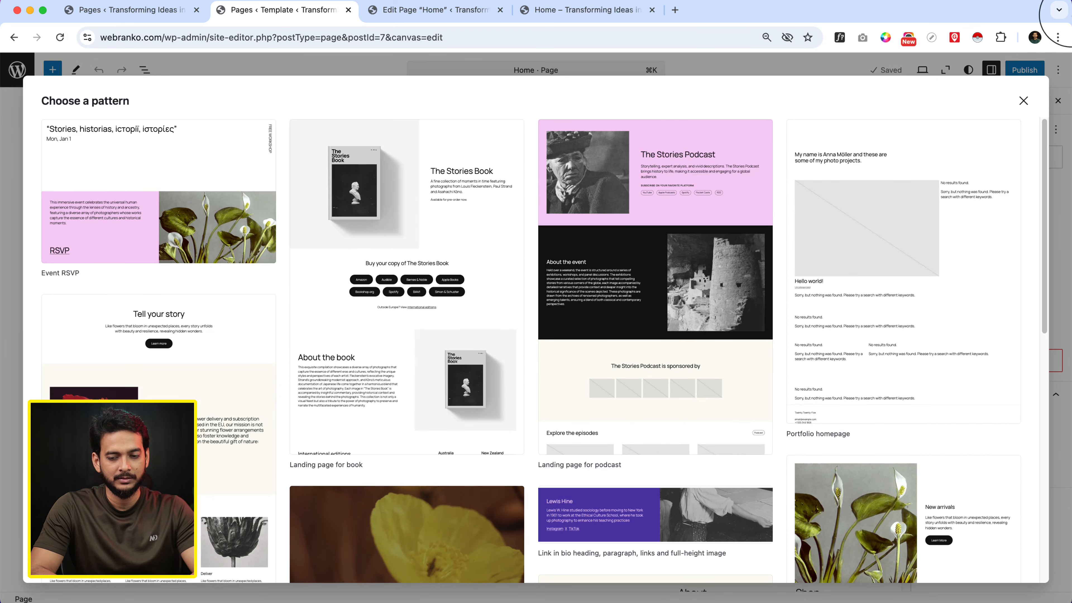
pyautogui.click(1025, 101)
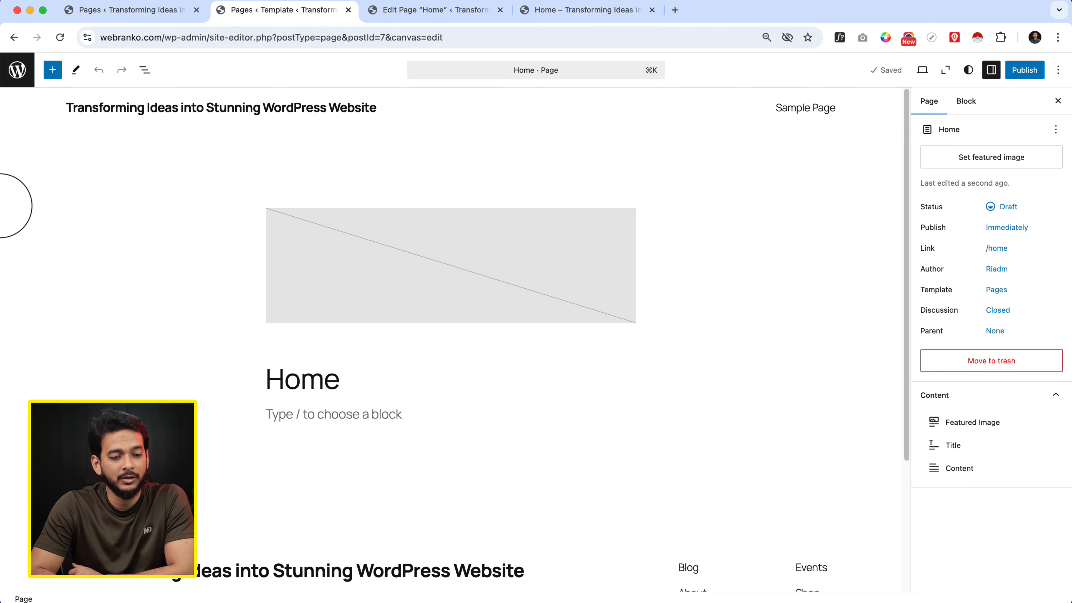
pyautogui.click(17, 70)
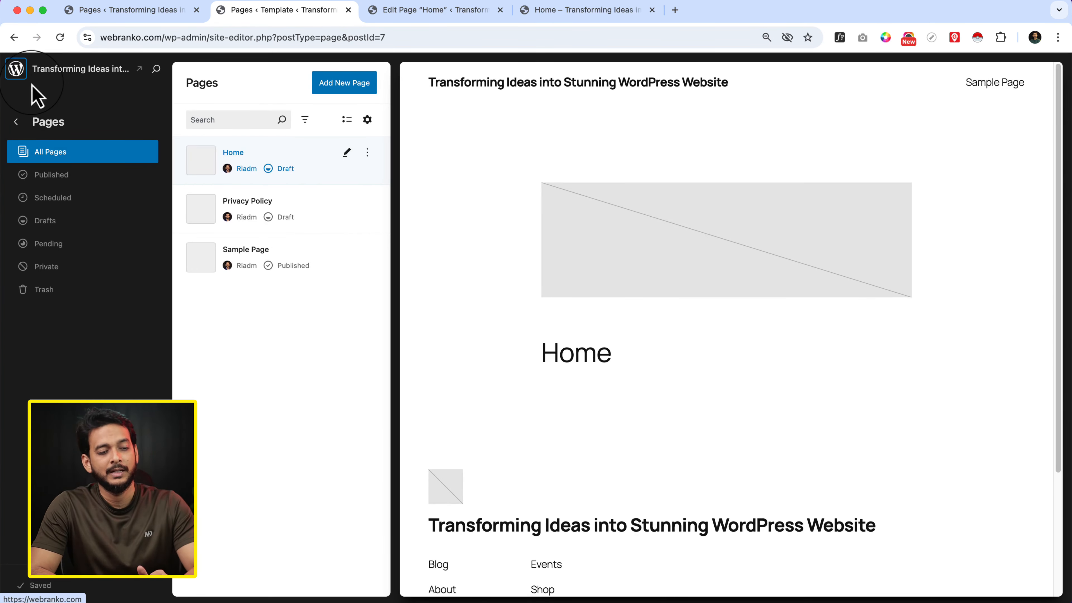
# Switch to the Home page's block editor tab and insert the "Cover with big heading" banner pattern below the title
pyautogui.click(468, 12)
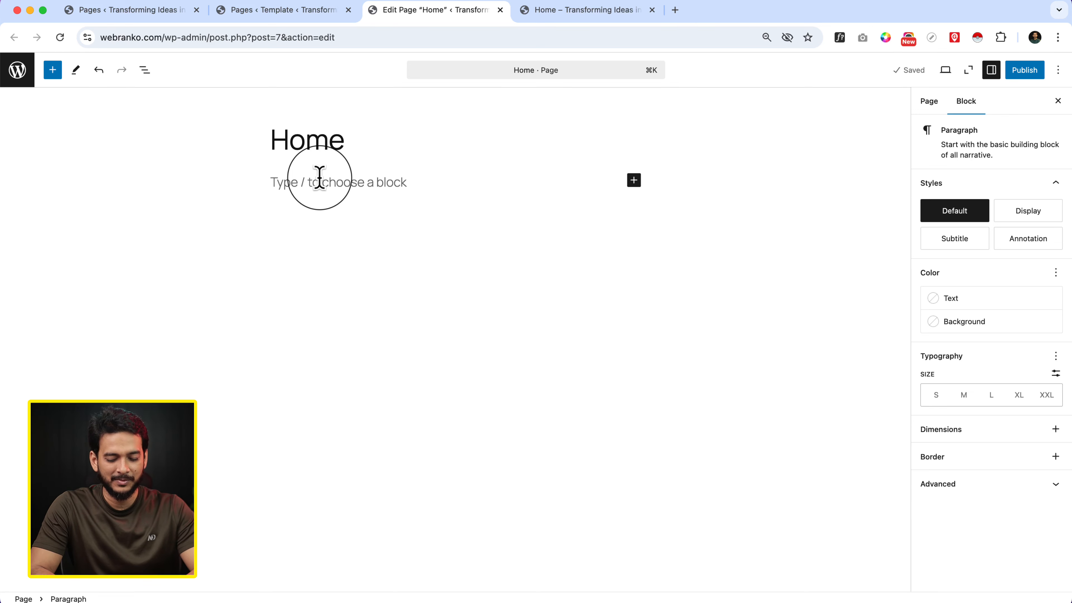
pyautogui.write('/')
pyautogui.press('BackSpace')
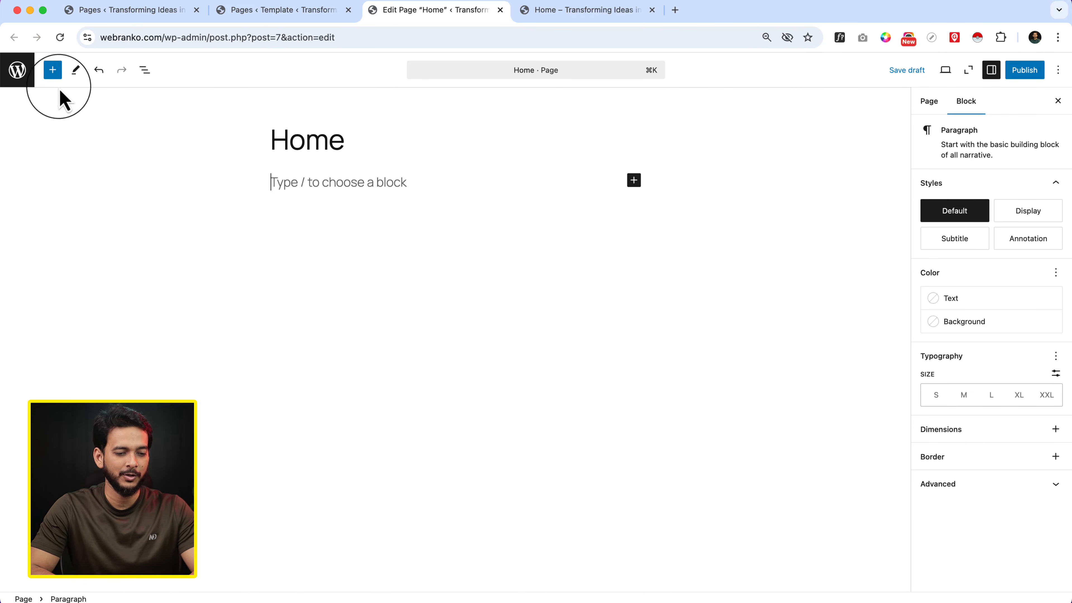
pyautogui.click(52, 72)
pyautogui.click(75, 108)
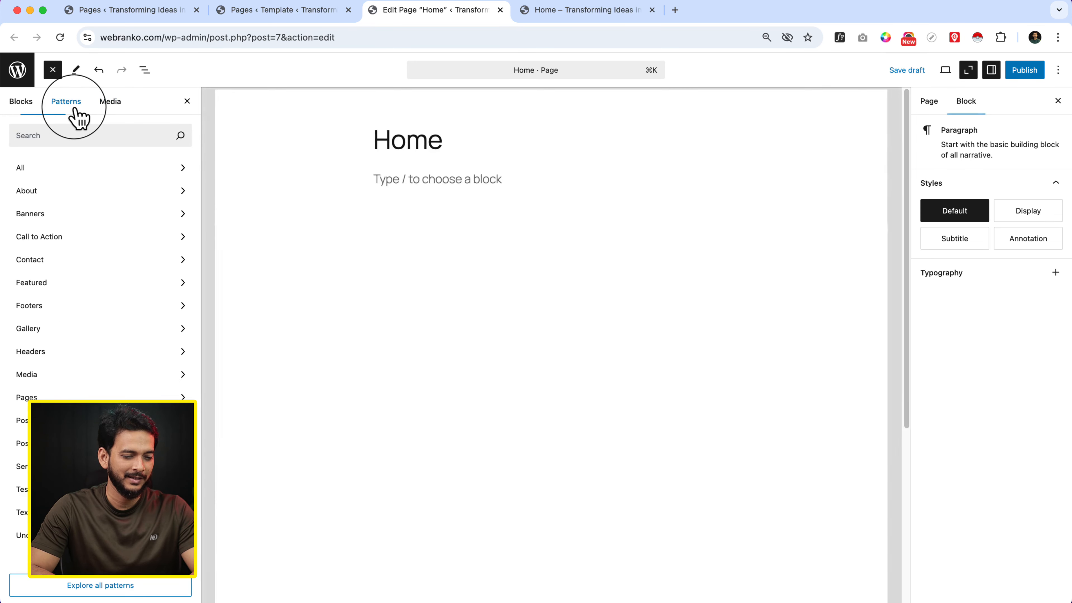
pyautogui.click(90, 213)
pyautogui.click(259, 264)
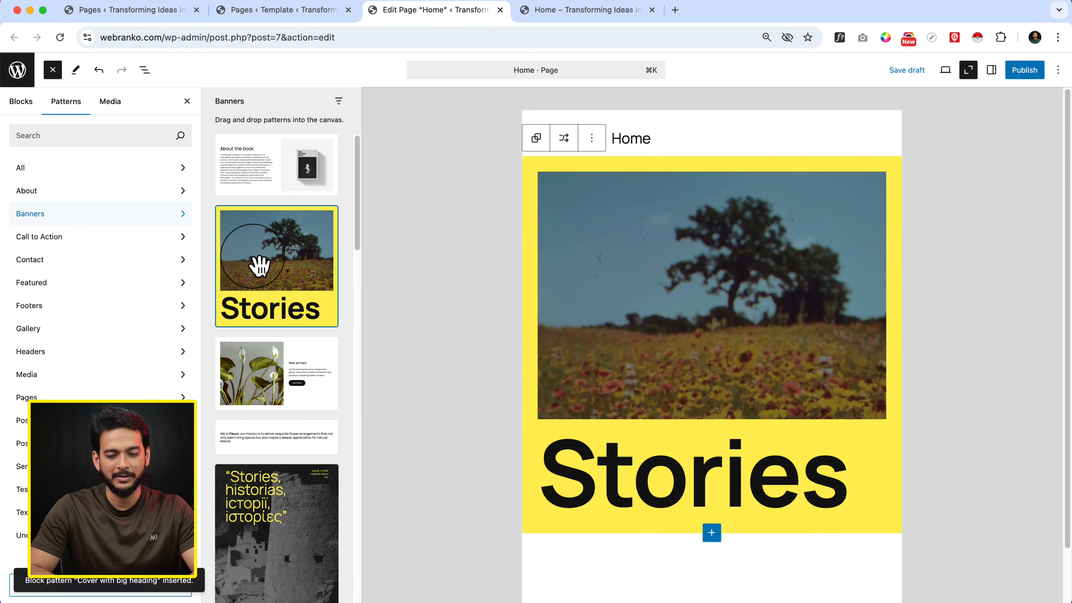
pyautogui.click(463, 207)
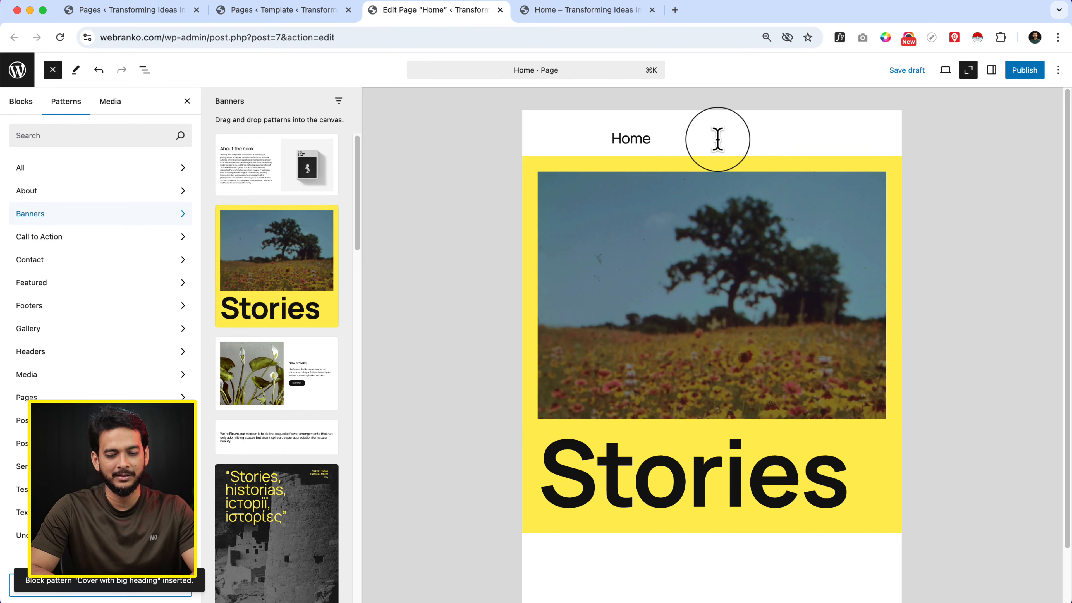
# Close the pattern inserter and review the inserted "Cover with big heading" banner on the Home page
pyautogui.click(145, 70)
pyautogui.click(145, 70)
pyautogui.scroll(-15, 617, 393)
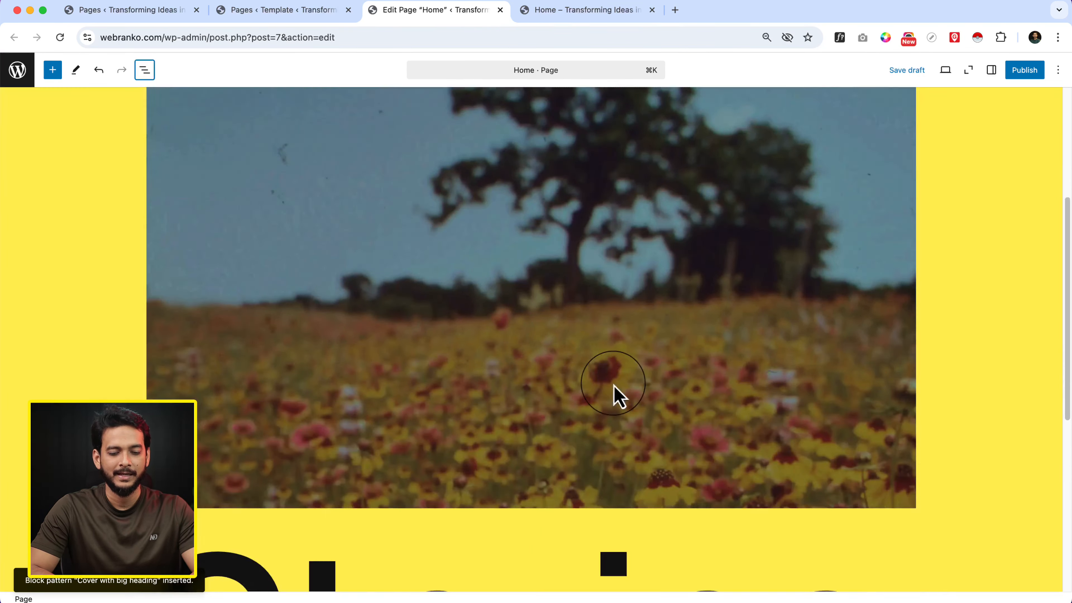
pyautogui.scroll(15, 618, 398)
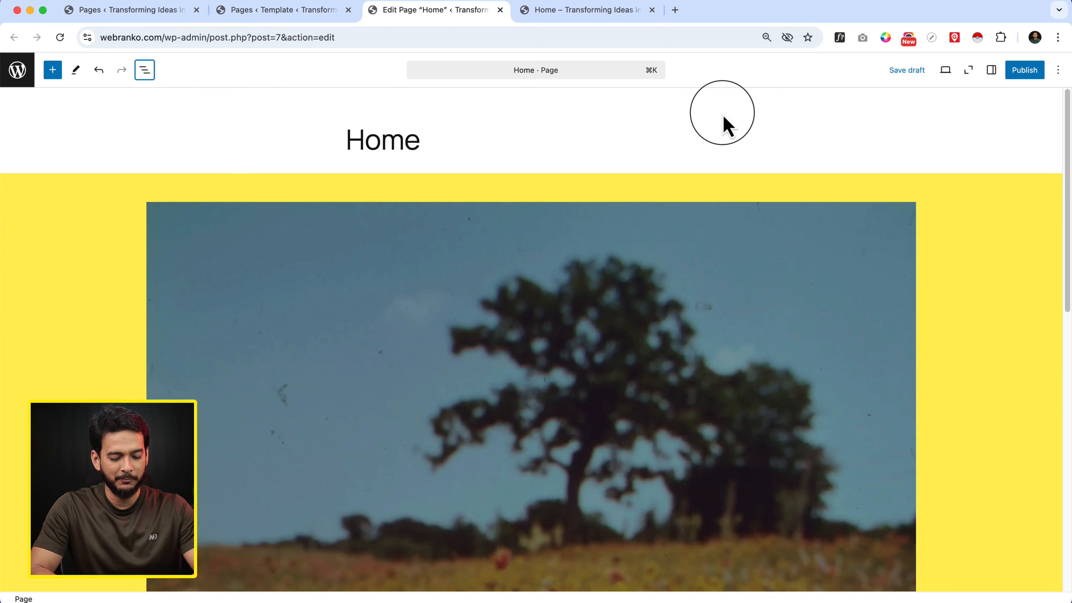
# Search the command palette for "header" and open the Header template part, leaving the page without saving changes
pyautogui.press('super+k')
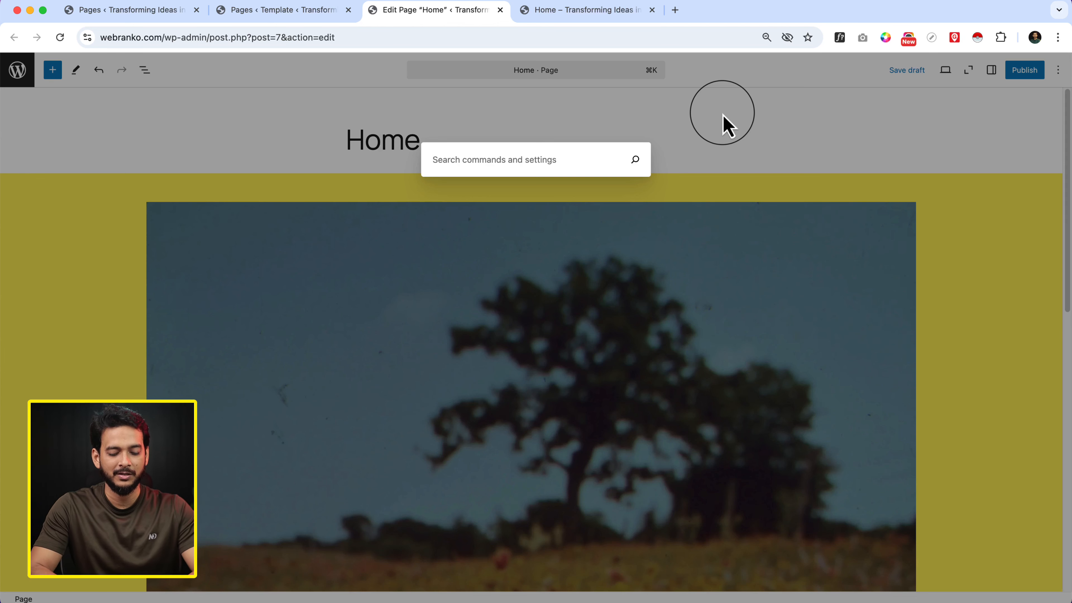
pyautogui.write('header')
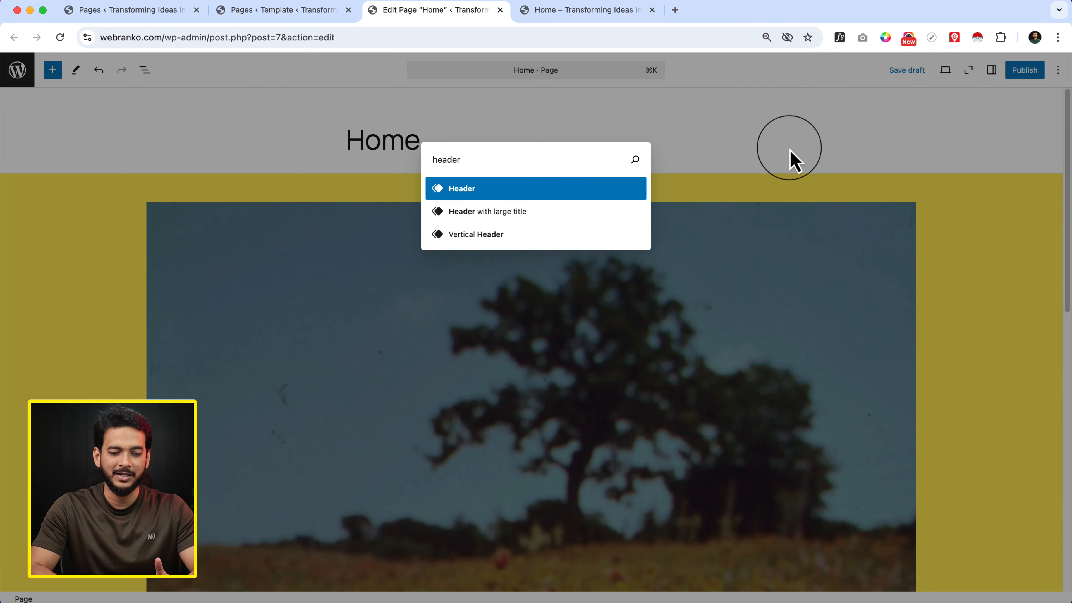
pyautogui.press('Return')
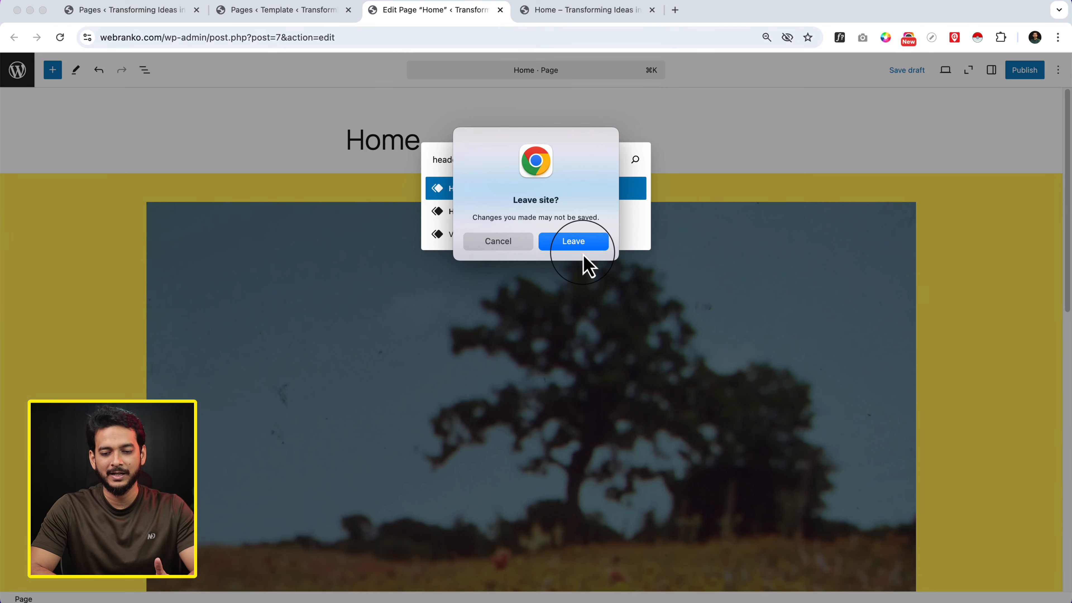
pyautogui.click(585, 245)
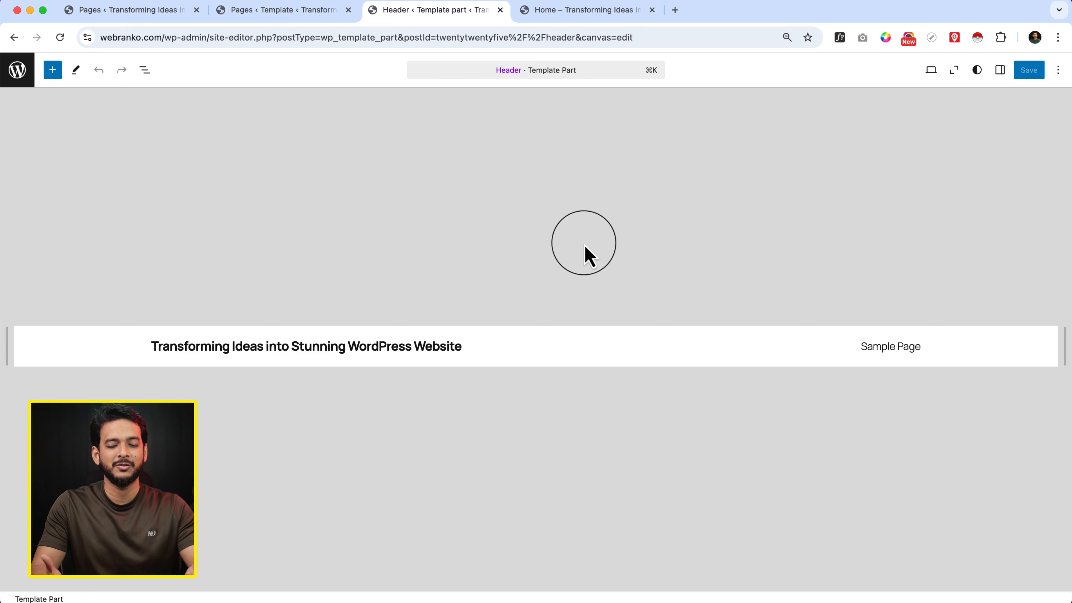
# Search the command palette for "home" and open the Home page in the site editor
pyautogui.press('super+space')
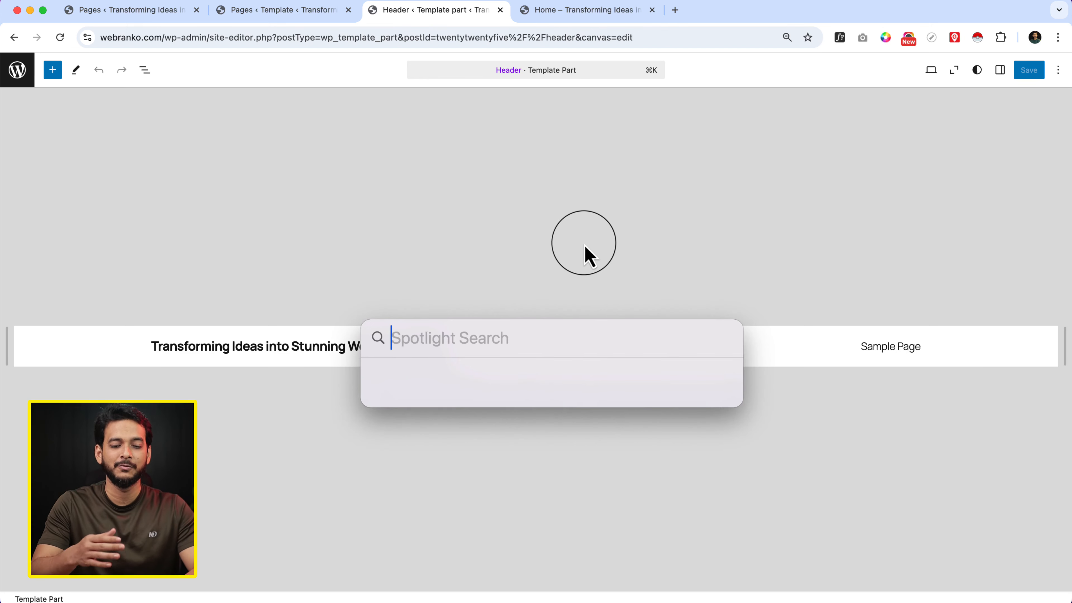
pyautogui.click(629, 224)
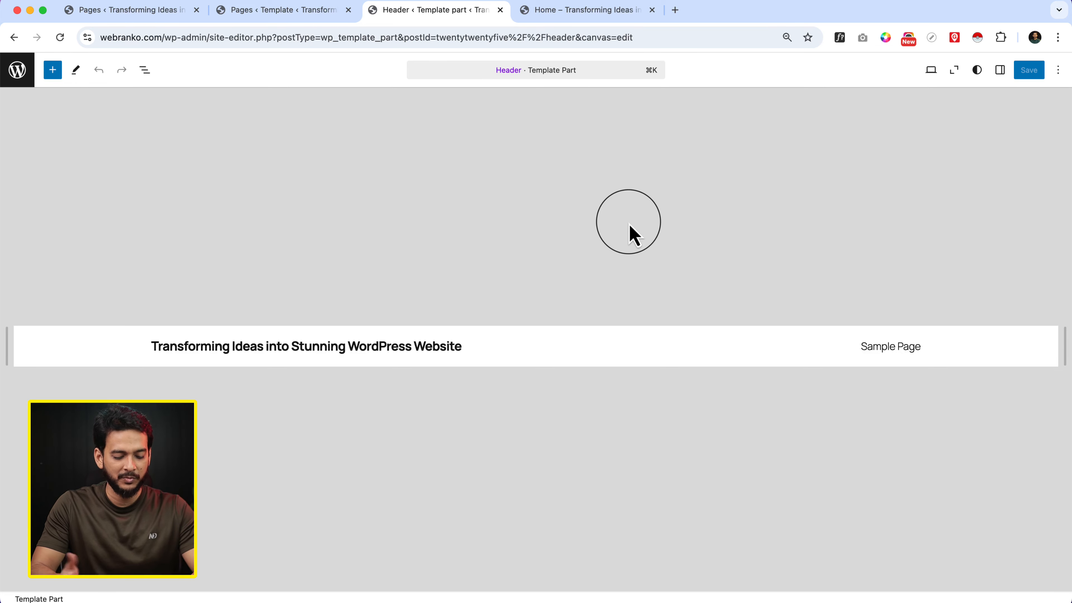
pyautogui.press('super+k')
pyautogui.write('home')
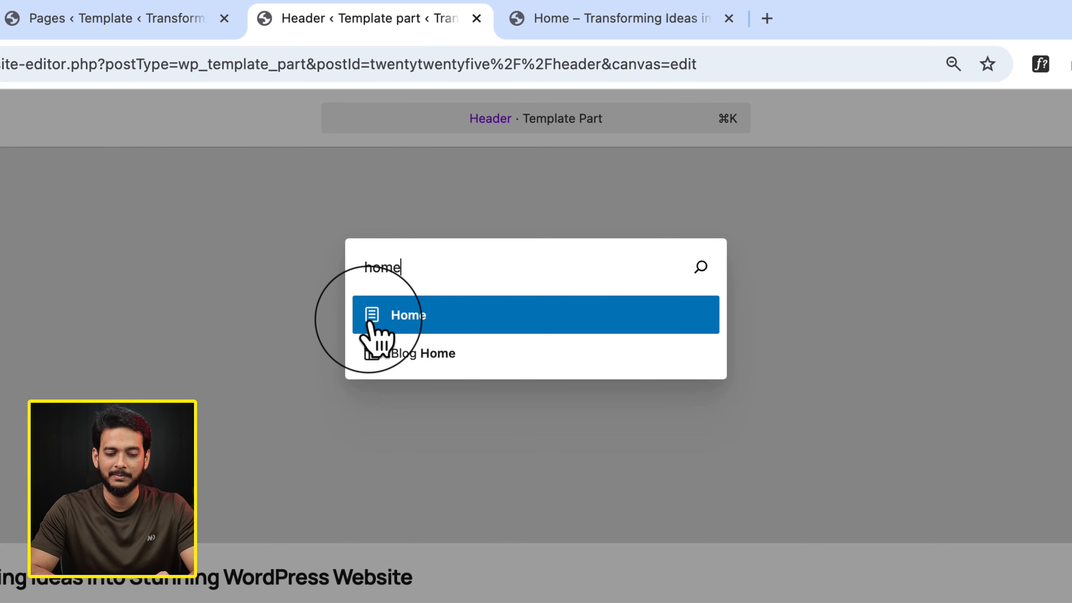
pyautogui.click(420, 323)
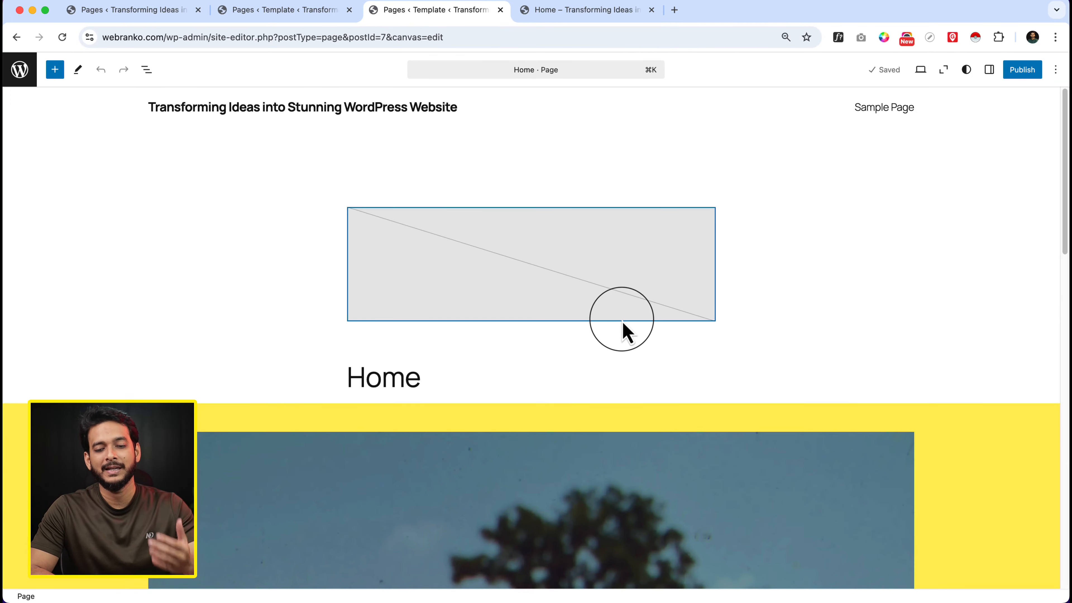
# Look through the Home page layout in the site editor from the site header down to the footer
pyautogui.scroll(-15, 623, 324)
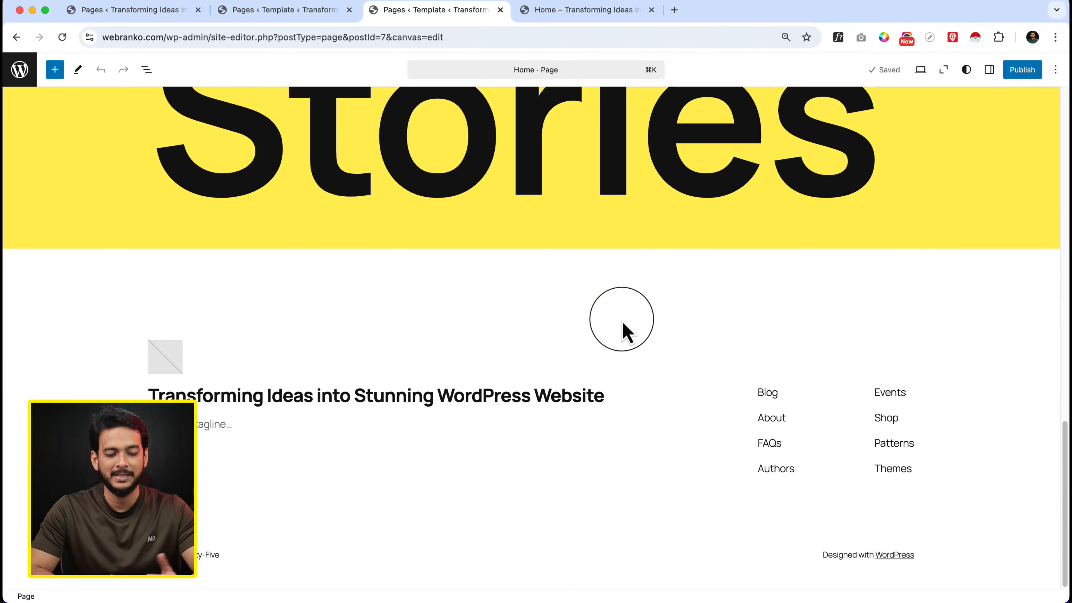
pyautogui.scroll(15, 622, 324)
pyautogui.scroll(-5, 946, 239)
# Show the settings sidebar and select the tree photo in the yellow banner to display its block settings
pyautogui.click(946, 240)
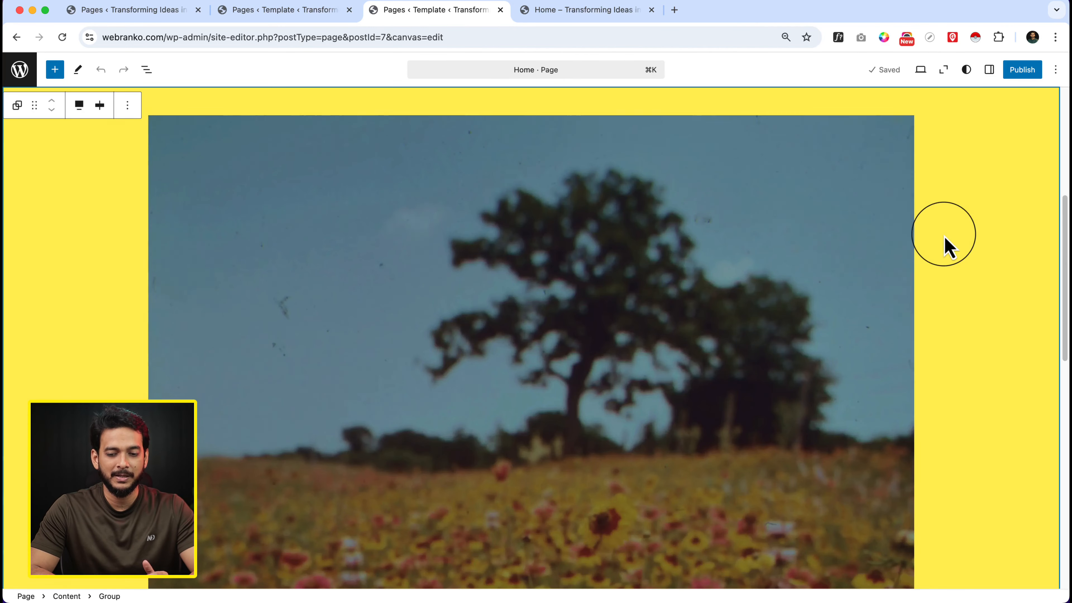
pyautogui.scroll(5, 901, 271)
pyautogui.click(989, 70)
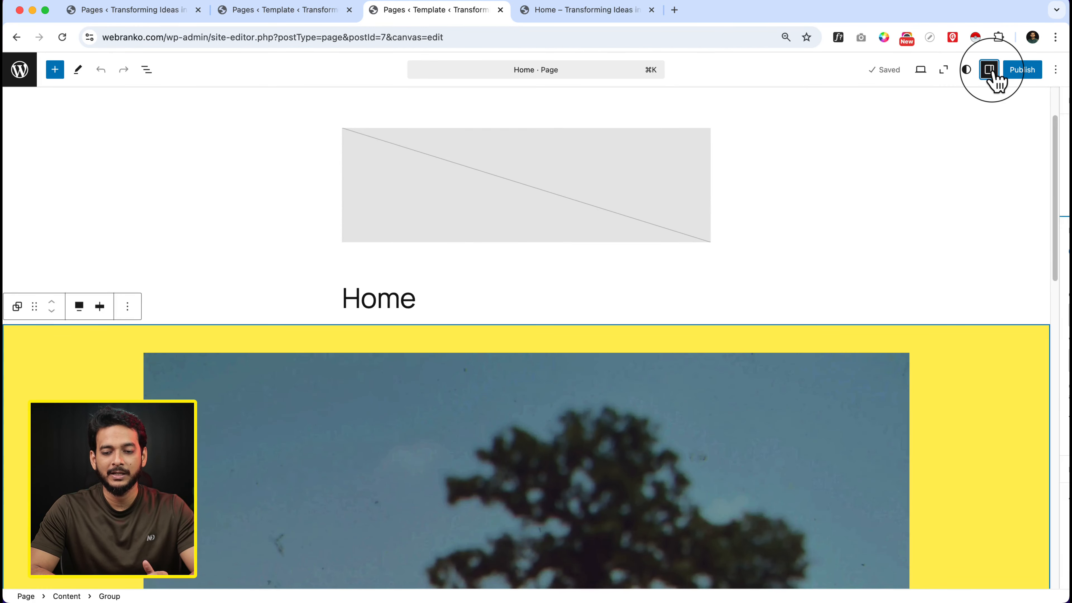
pyautogui.scroll(-6, 570, 352)
pyautogui.click(569, 352)
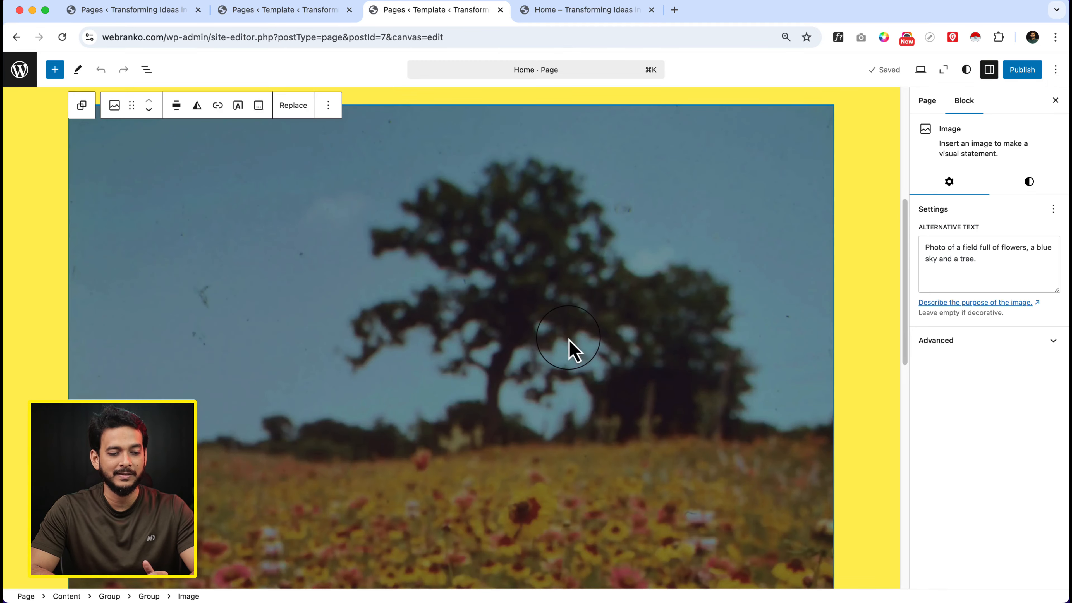
# Replace the banner's large "Stories" heading with "Test Text"
pyautogui.scroll(-15, 624, 334)
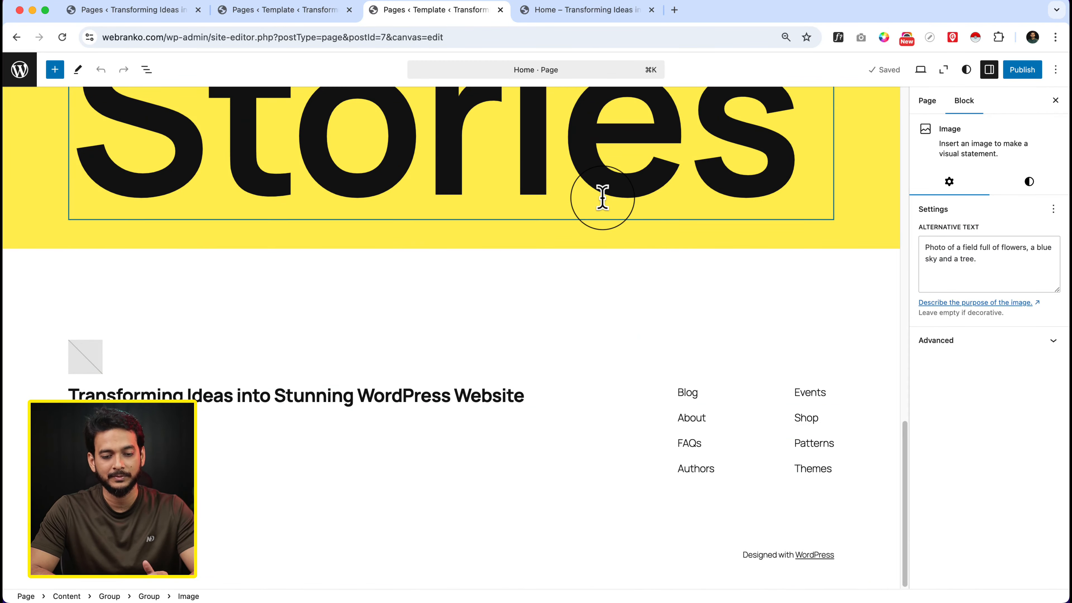
pyautogui.click(603, 197)
pyautogui.press('super+a')
pyautogui.write('Tes')
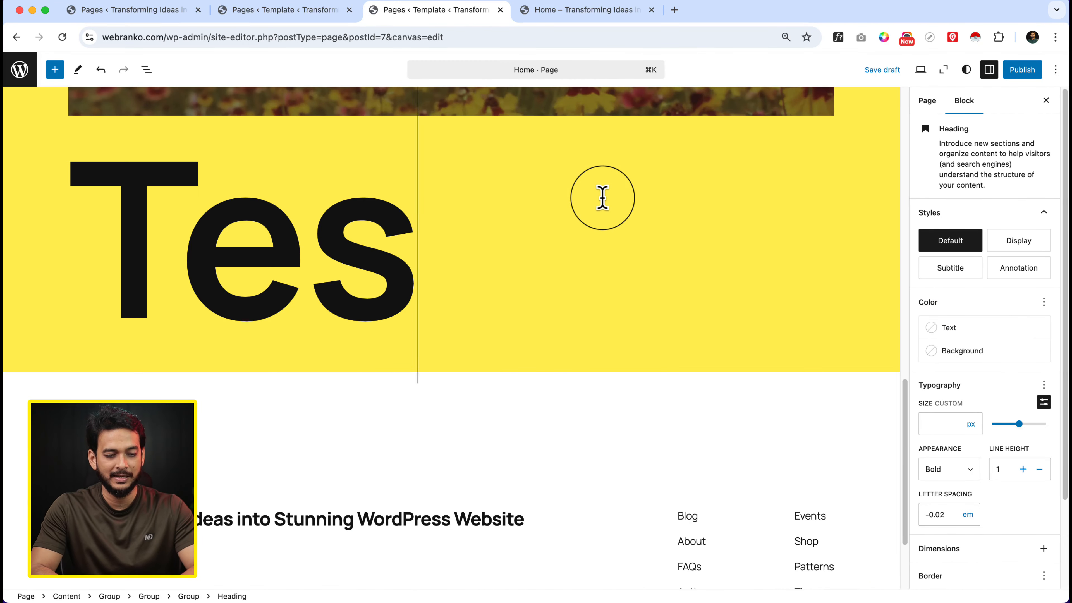
pyautogui.write('t Text')
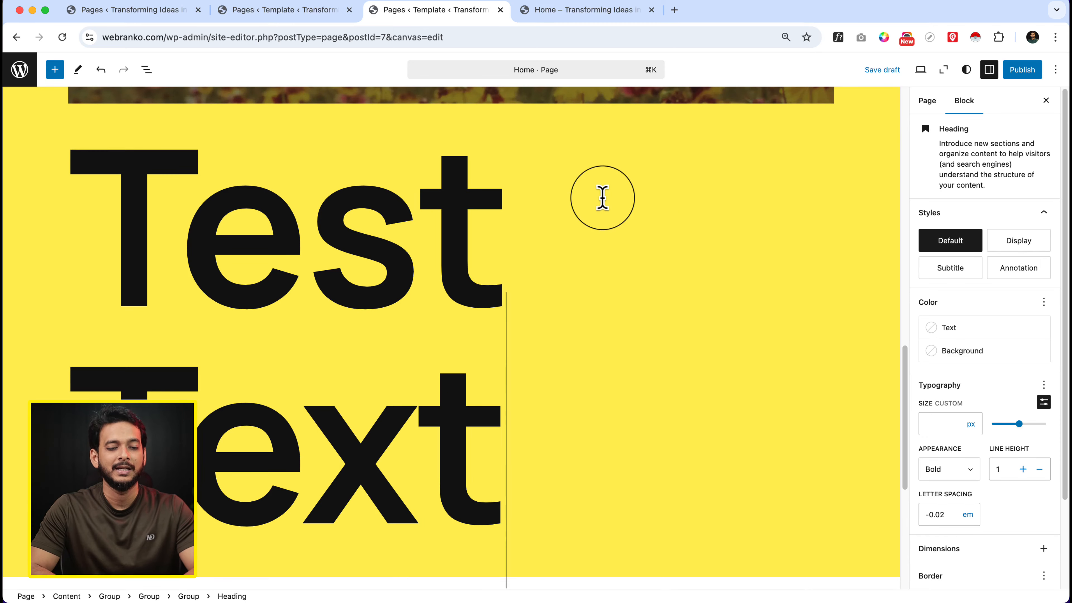
# Leave the Home page canvas for the Design overview and browse all Twenty Twenty-Five templates
pyautogui.click(16, 75)
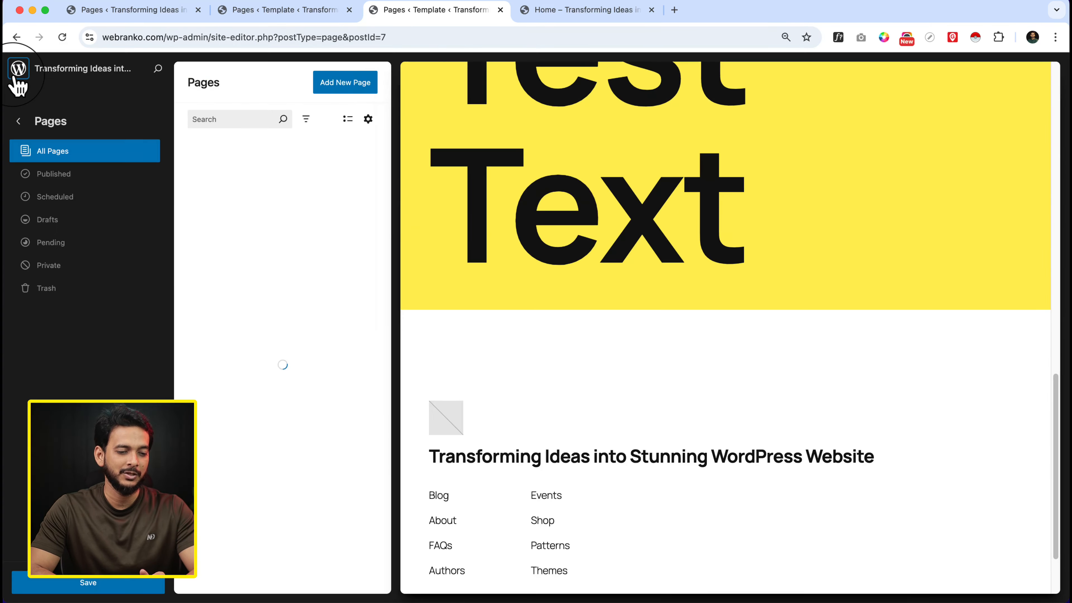
pyautogui.click(19, 122)
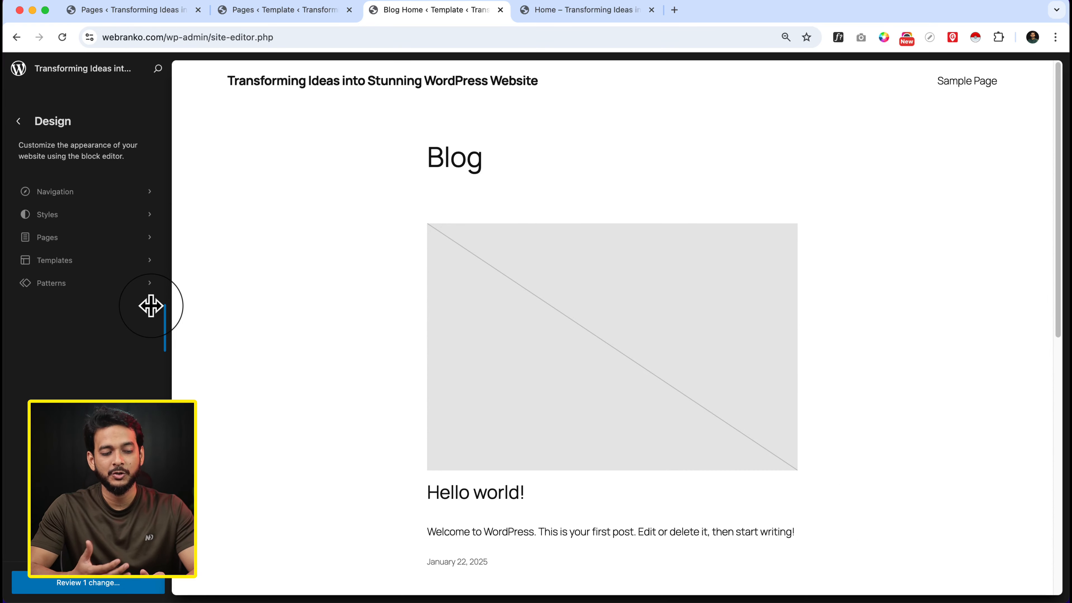
pyautogui.click(136, 262)
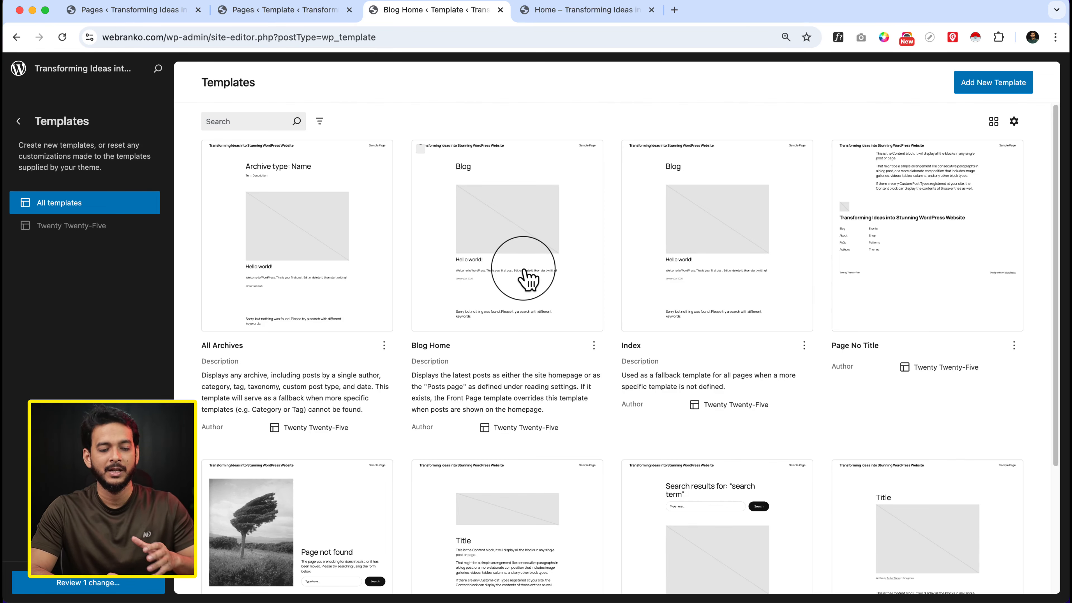
pyautogui.scroll(-4, 527, 279)
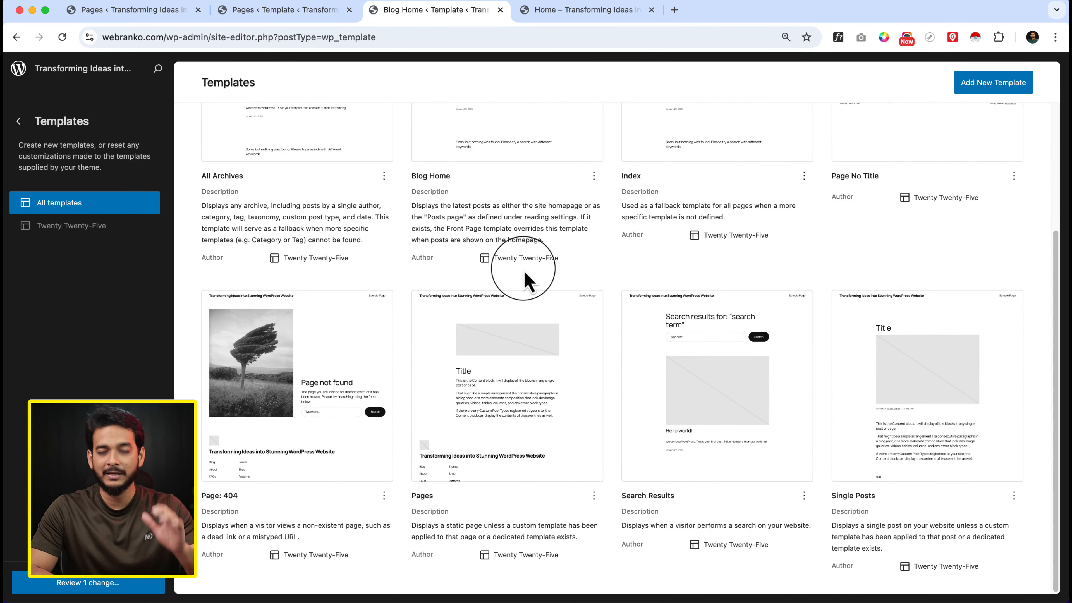